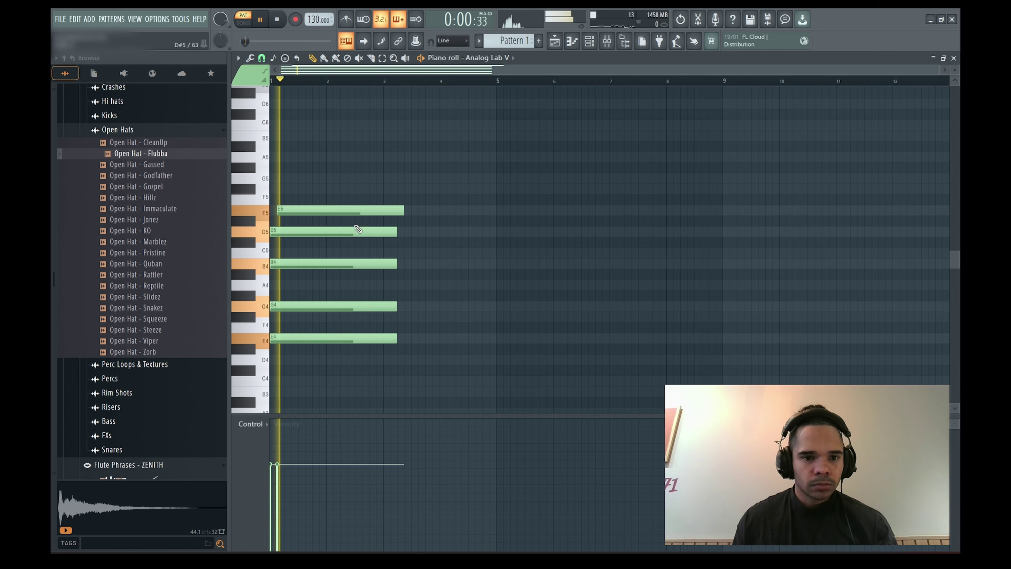
left_click(315, 220)
right_click(341, 222)
key("ctrl+z")
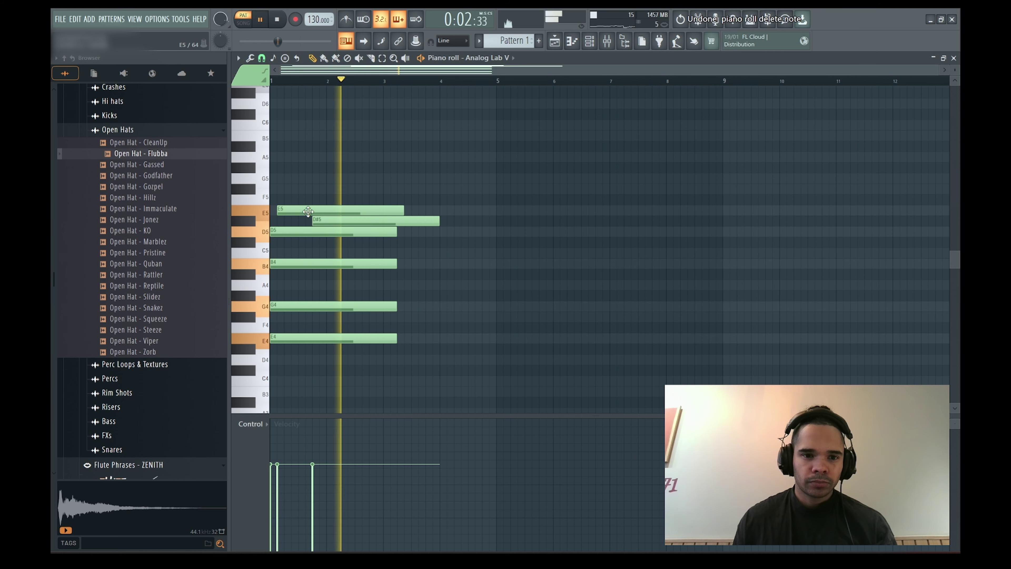
right_click(313, 216)
key("space")
key("space")
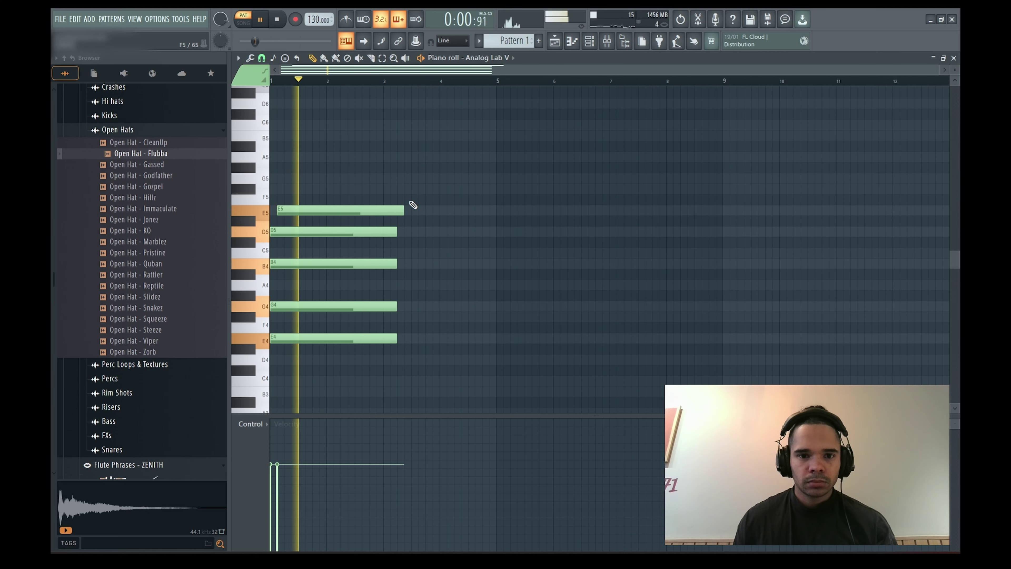
Shorten the first chord's notes to end before bar 3 and build a chord of C4, E4, G4, B4 and D5 at bar 3
key("ctrl+a")
left_click_drag(396, 338, 384, 339)
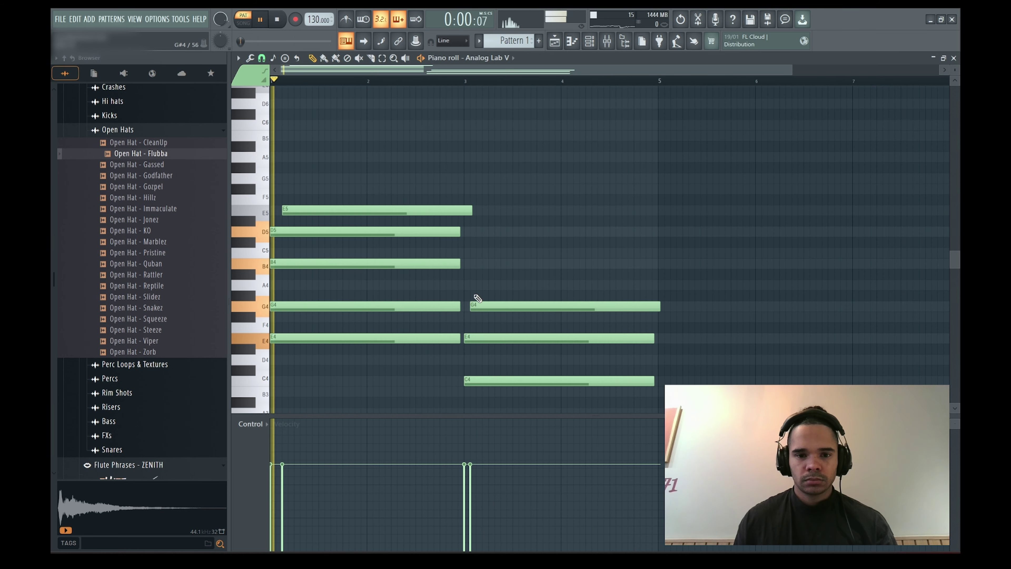
left_click_drag(477, 306, 471, 306)
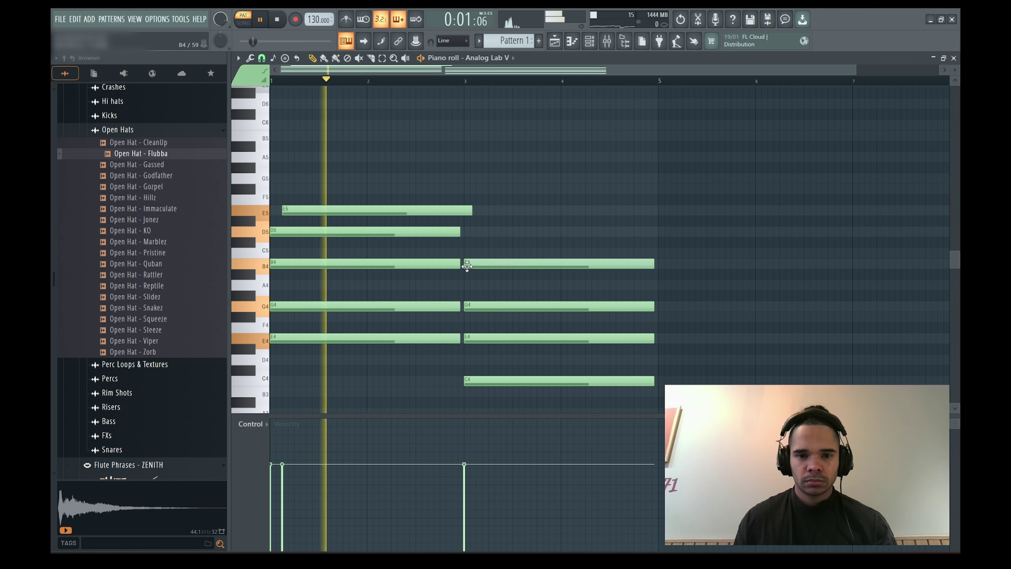
left_click(478, 263)
left_click(478, 233)
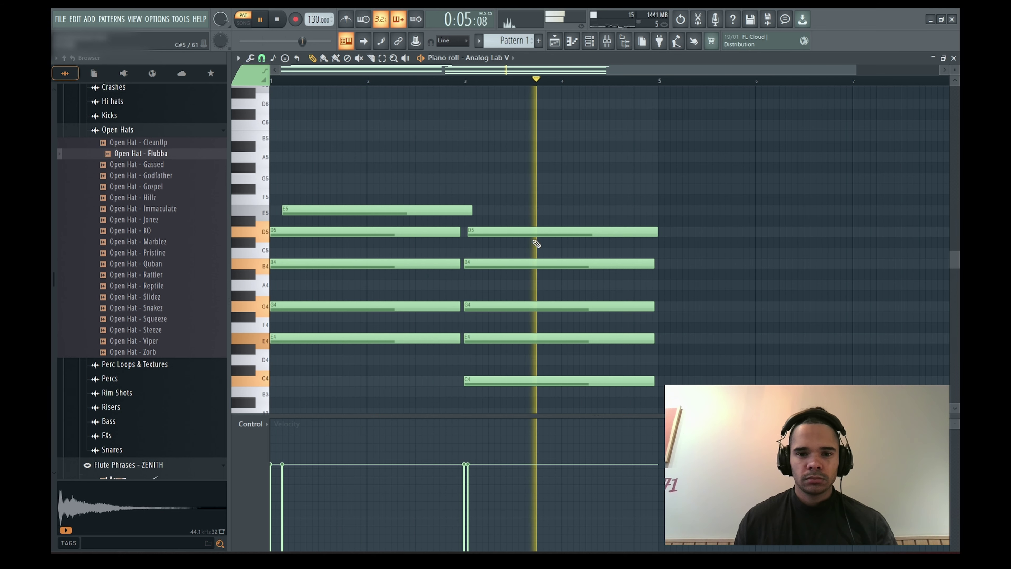
Shorten the bar 3 chord to one bar and add a chord of D4, F#4, A4, D5 and a slightly delayed E5 at bar 4
key("space")
left_click_drag(464, 220, 669, 383)
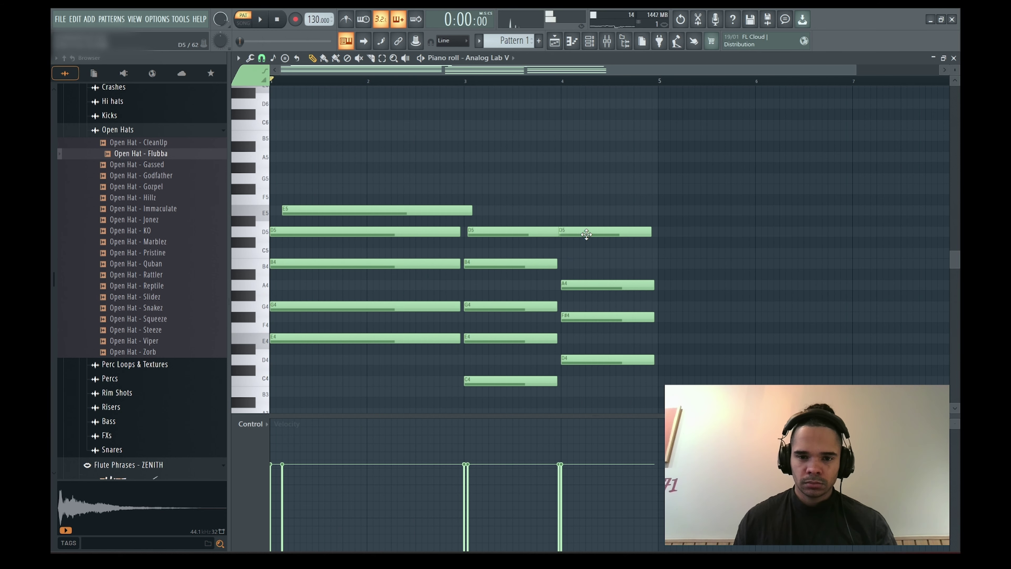
key("space")
left_click(589, 210)
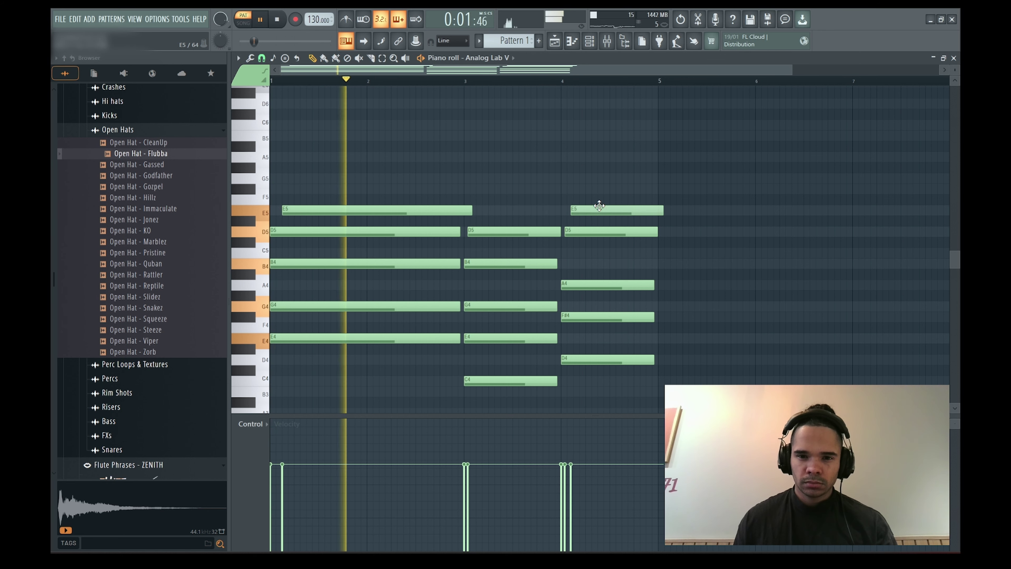
mouse_move(589, 210)
left_mouse_down()
mouse_move(598, 184)
mouse_move(597, 210)
left_mouse_up()
left_click_drag(659, 212, 652, 212)
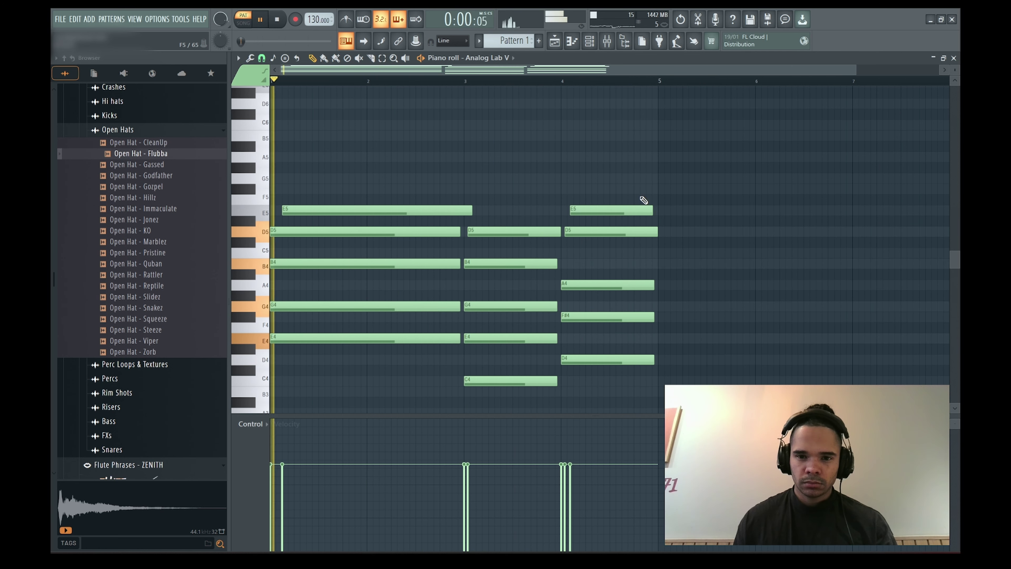
Duplicate the four-bar chord progression into bars 5 to 8 and delete the E5 note from the bar 8 chord
scroll(625, 196, "down", 2)
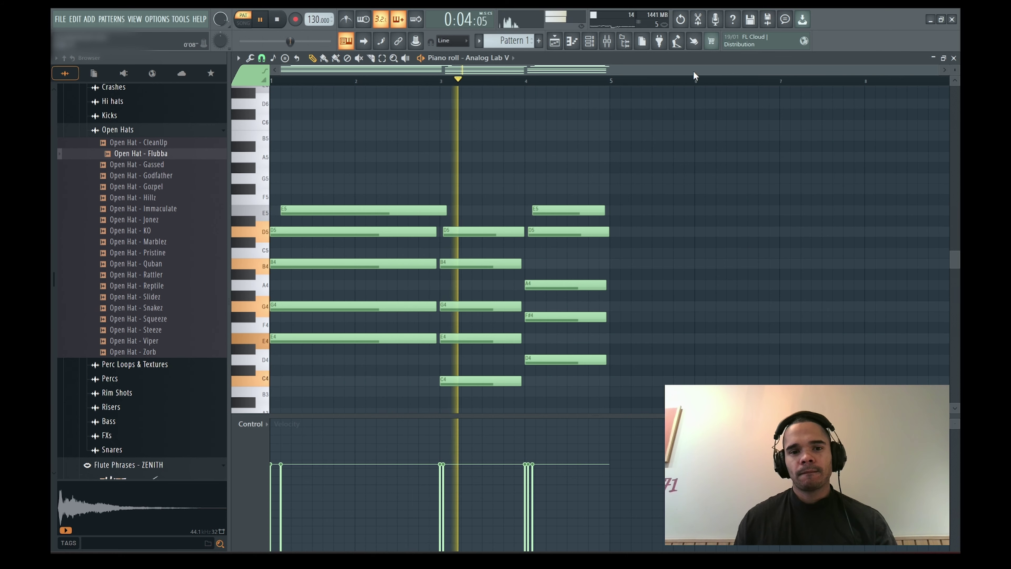
key("ctrl+a")
key("ctrl+b")
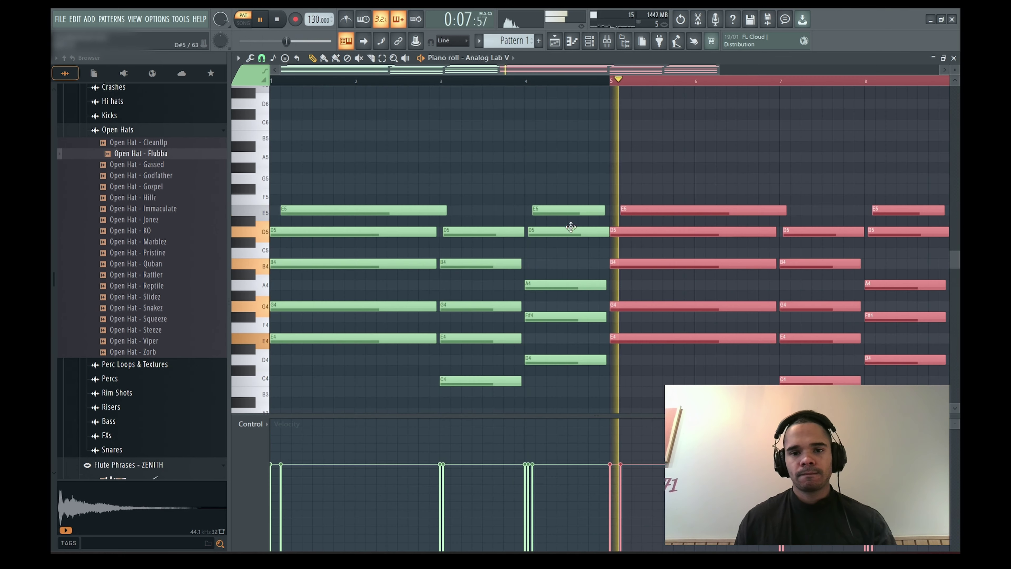
key("space")
key("ctrl+d")
right_click(567, 212)
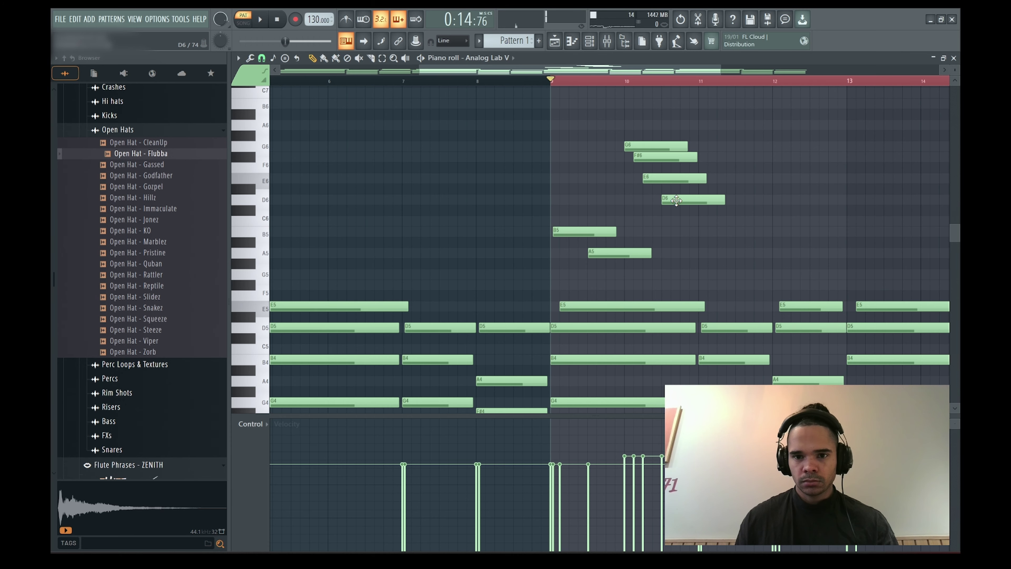
Shift the D6 melody note in bar 10 slightly earlier and add a B5 note following it
key("space")
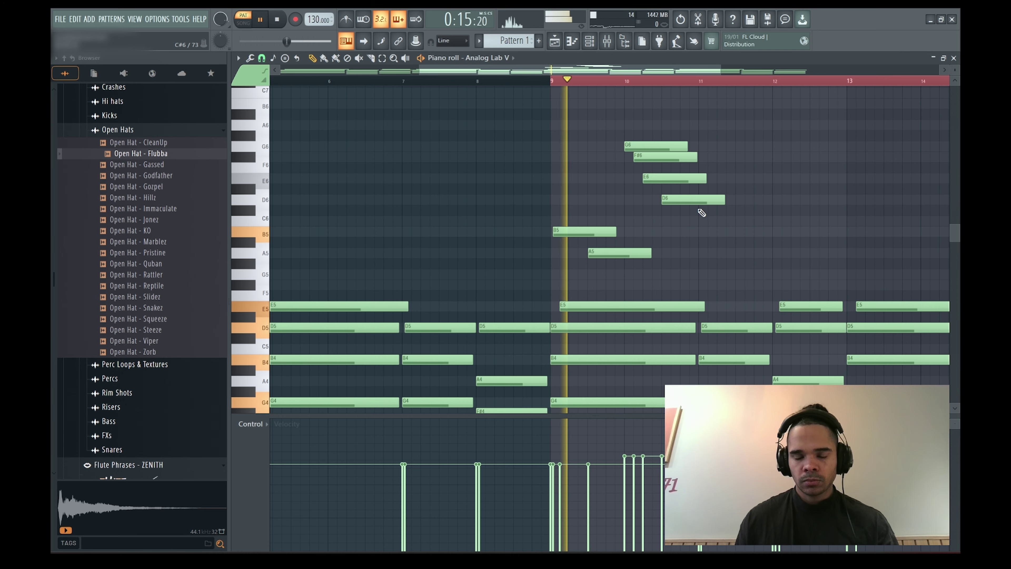
left_click_drag(667, 121, 701, 215)
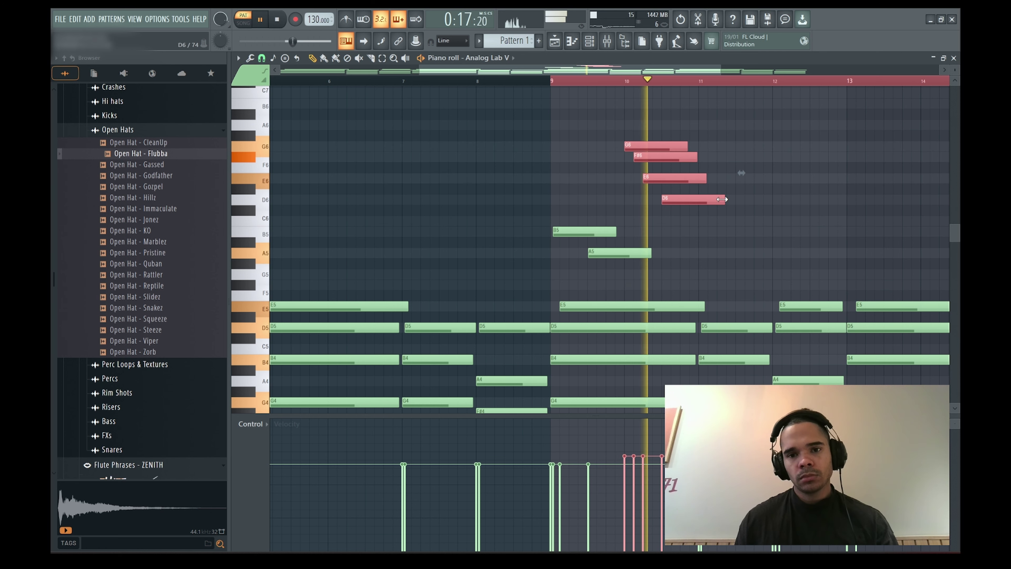
key("space")
key("space")
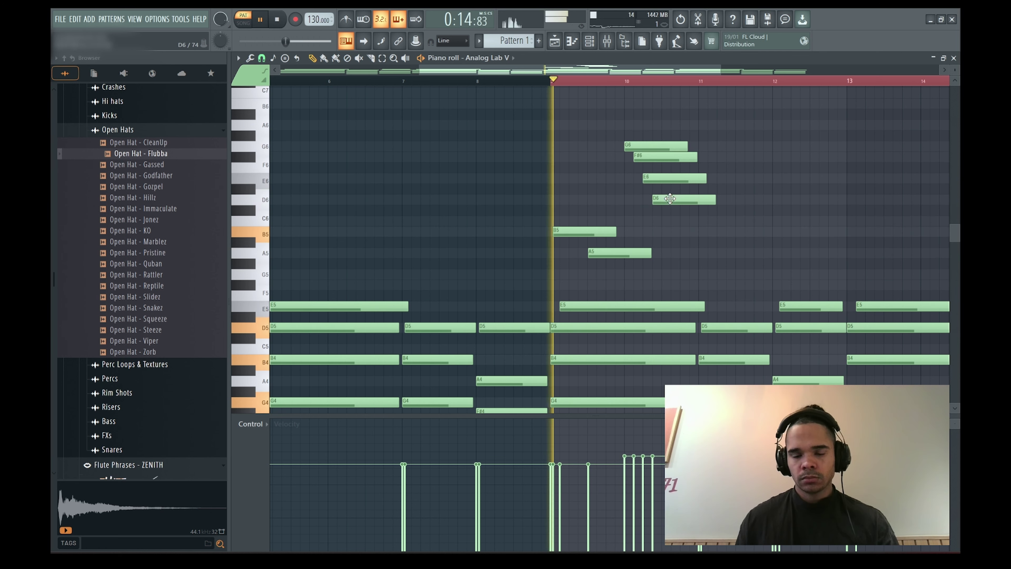
left_click_drag(677, 200, 661, 223)
left_click(664, 232)
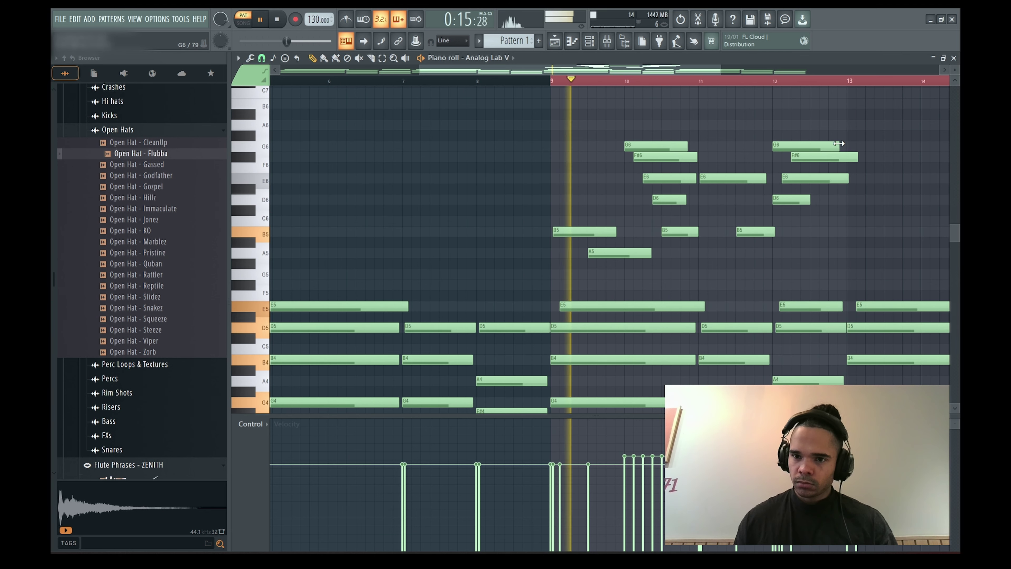
Shorten the G6 melody note at bar 12 and add rising A6 and B6 notes in that bar
left_click_drag(838, 146, 796, 146)
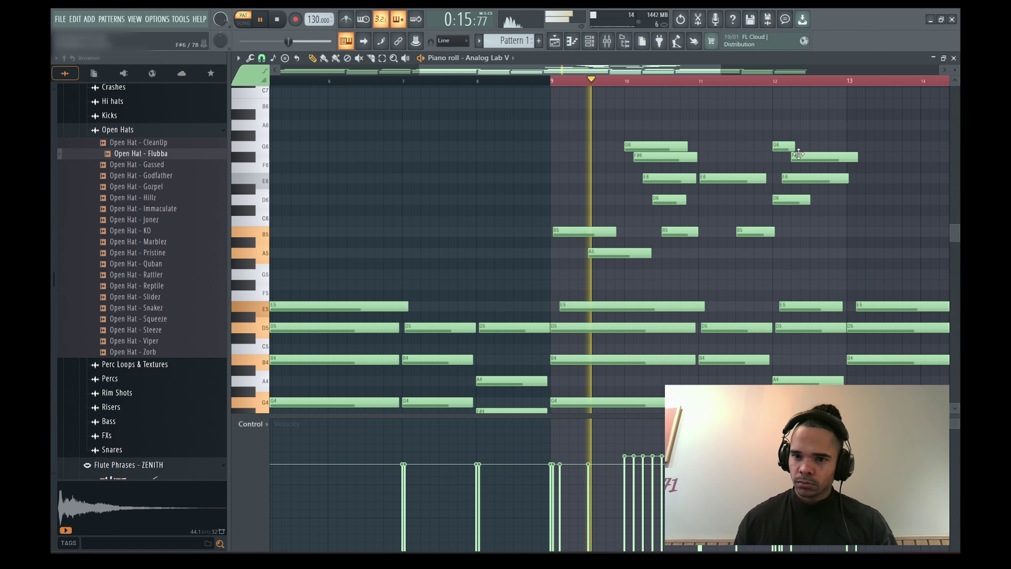
left_click(802, 124)
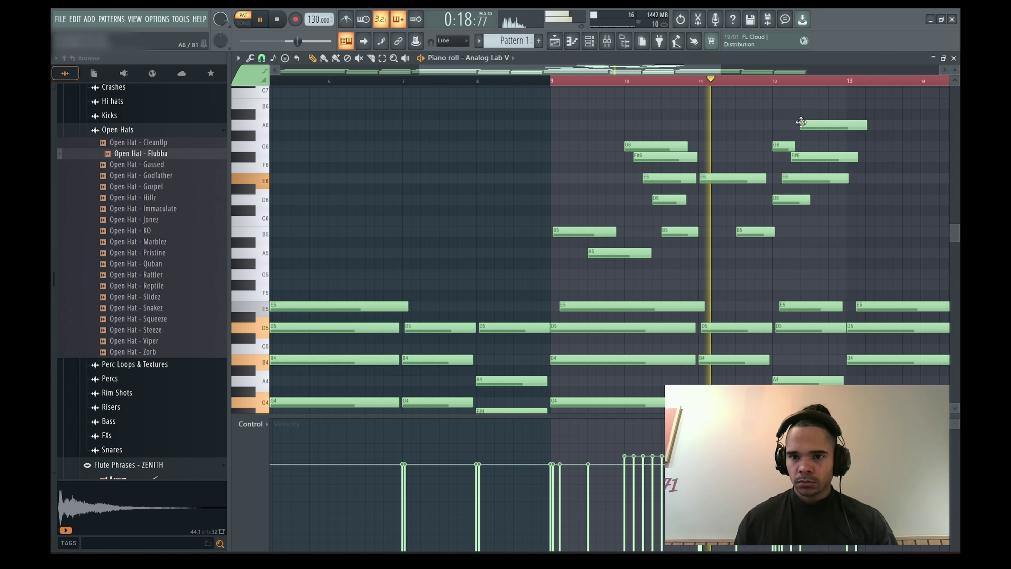
scroll(826, 119, "up", 3)
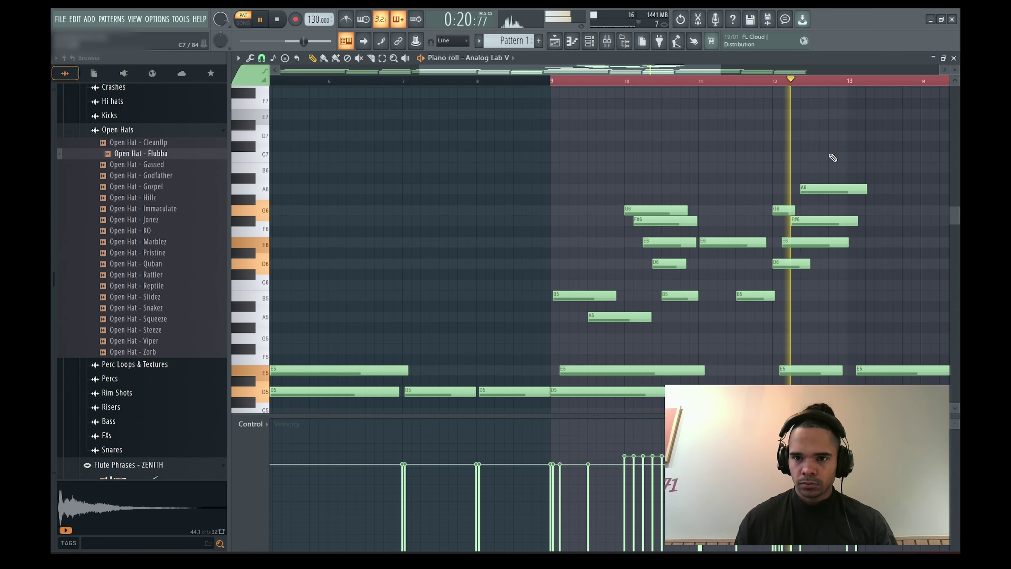
left_click(815, 167)
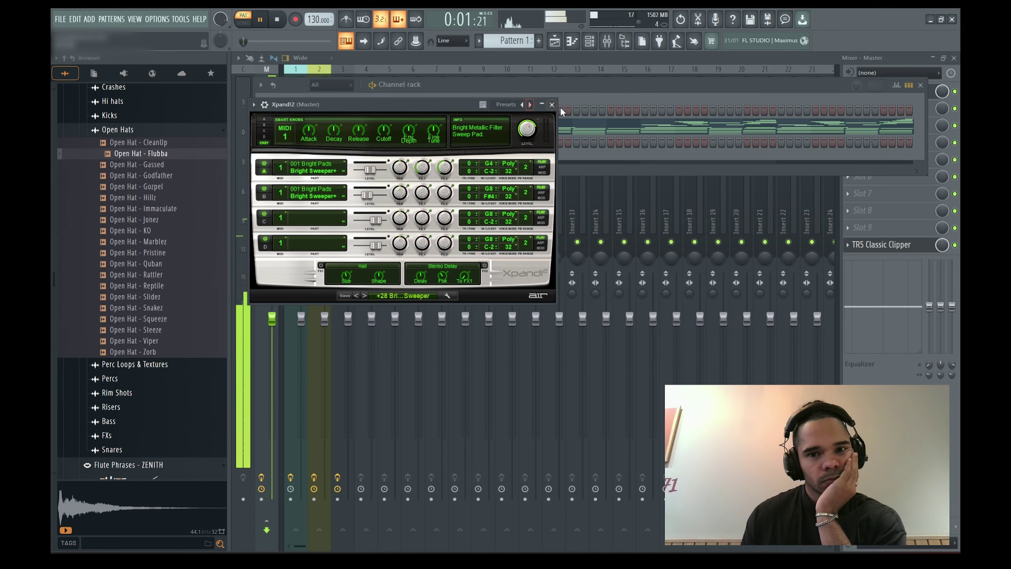
Place short Xpand!2 notes B5, A5, D6, E6 and B5 at bars 1, 3, 5, 7 and 8, and duplicate them into bars 9 to 16
left_click(355, 120)
left_click(376, 136)
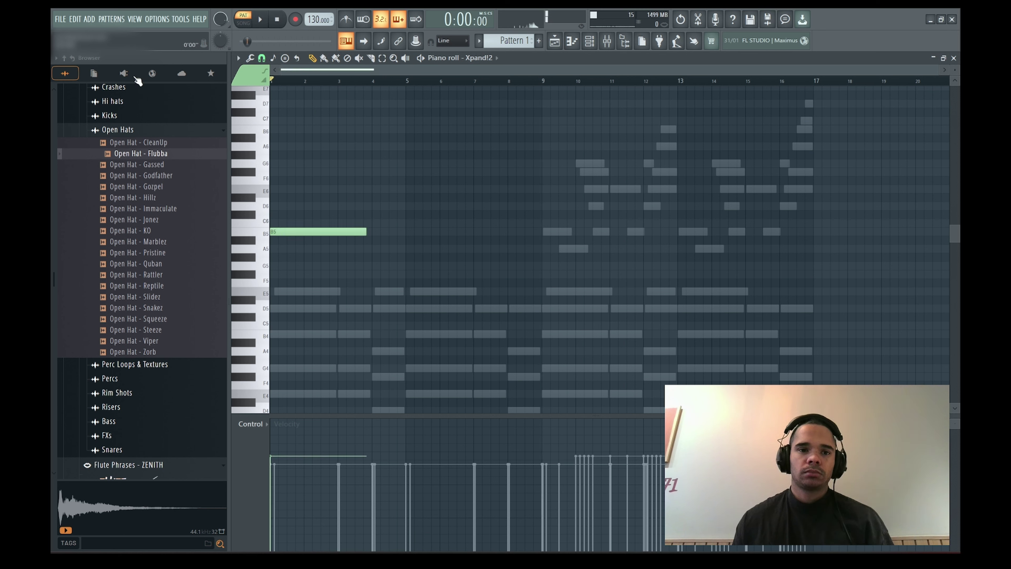
left_click_drag(366, 231, 267, 233)
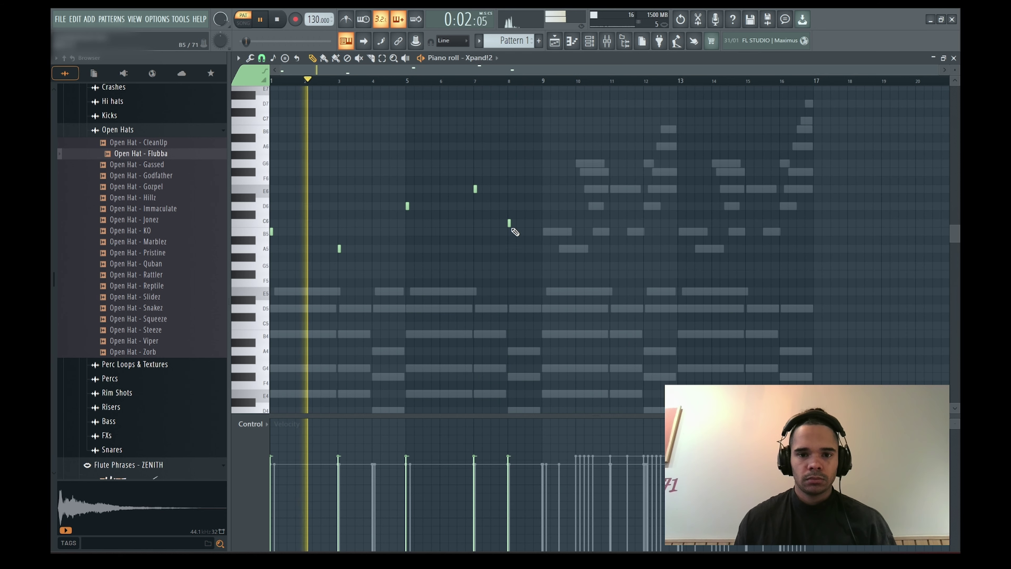
left_click_drag(510, 224, 510, 232)
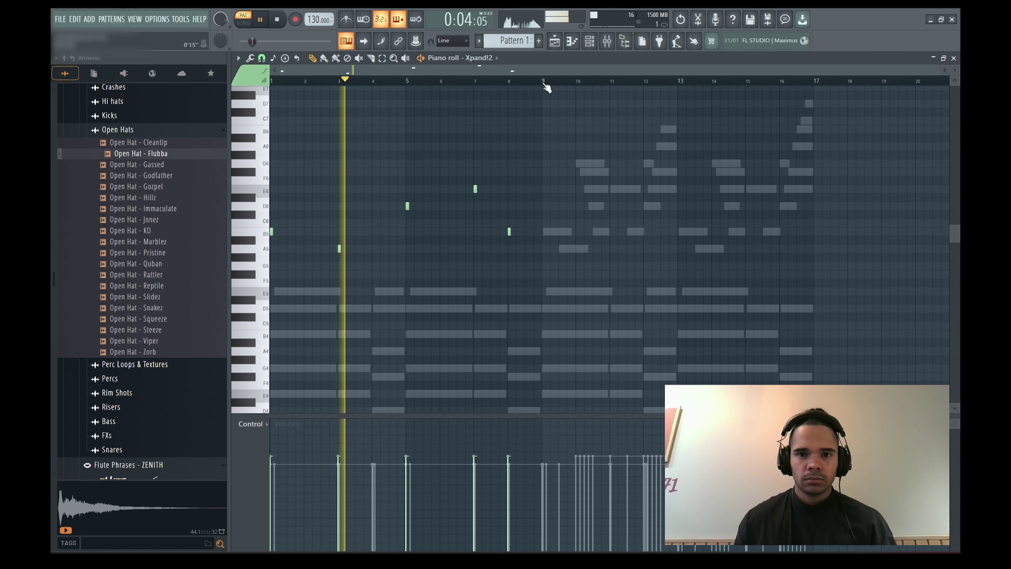
key("ctrl+a")
key("ctrl+b")
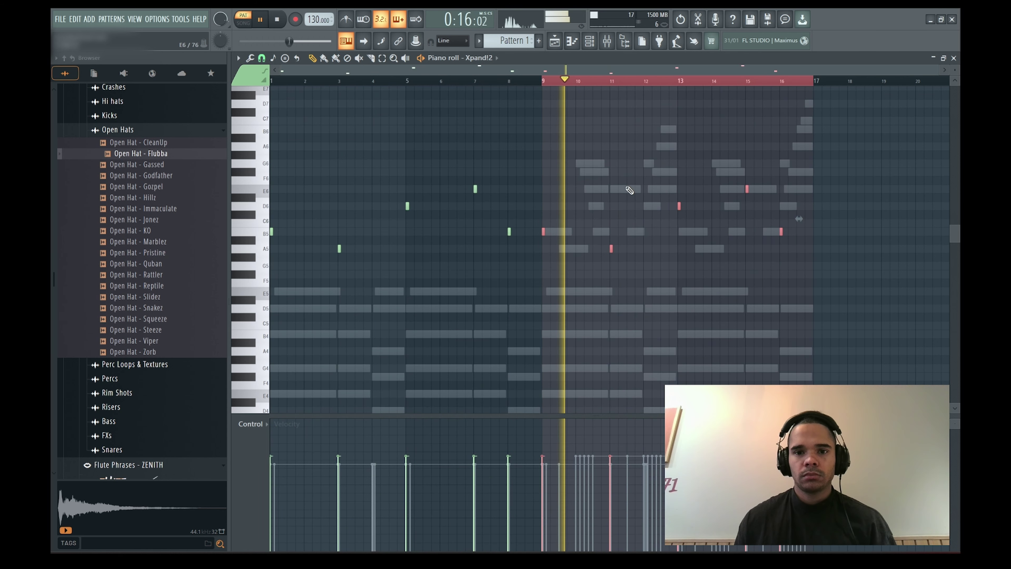
Audition the Bright Pads presets in the Xpand!2 channel and settle on +33 Glass Ensemble
key("F6")
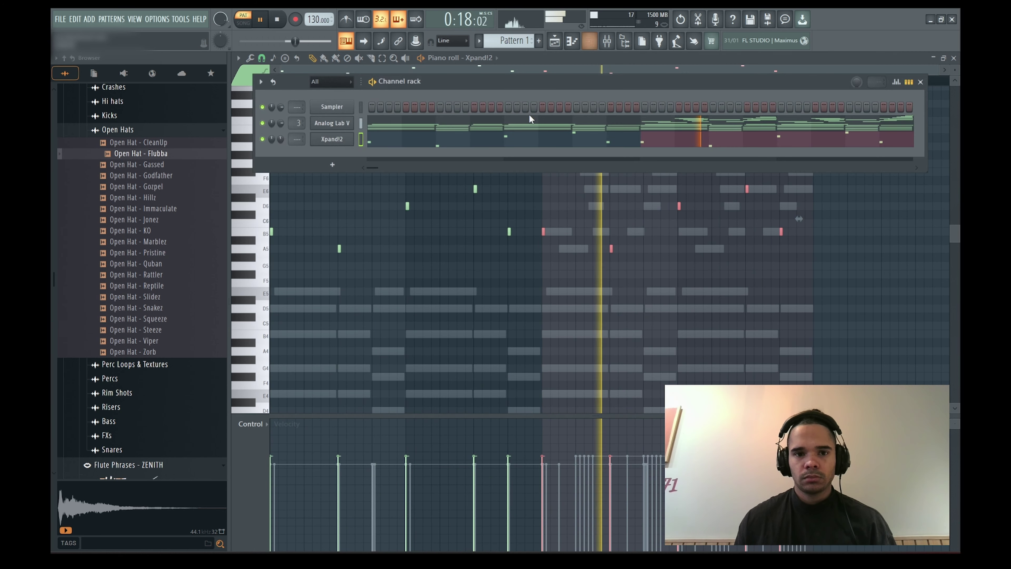
left_click(352, 142)
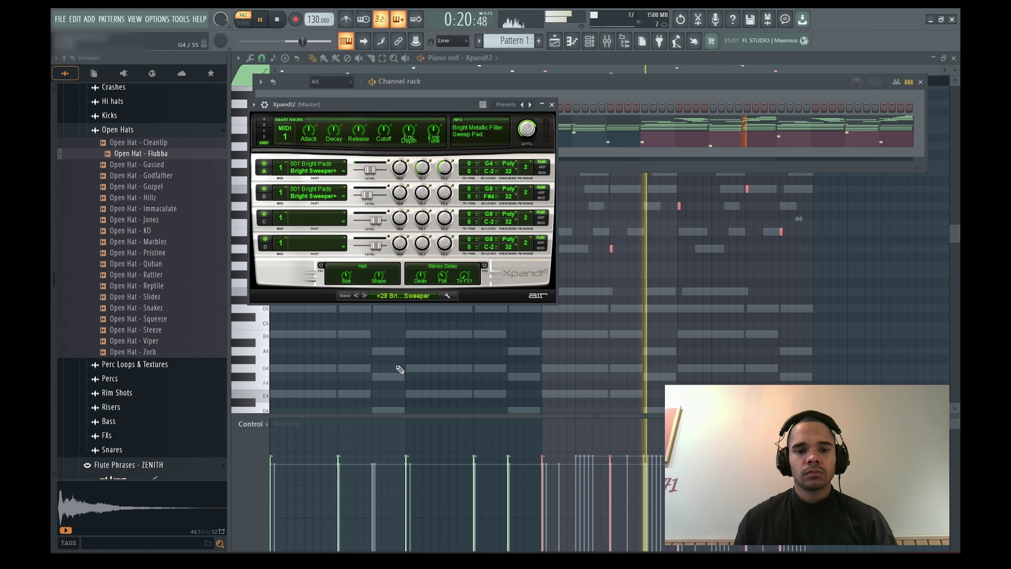
left_click(363, 296)
left_click(364, 296)
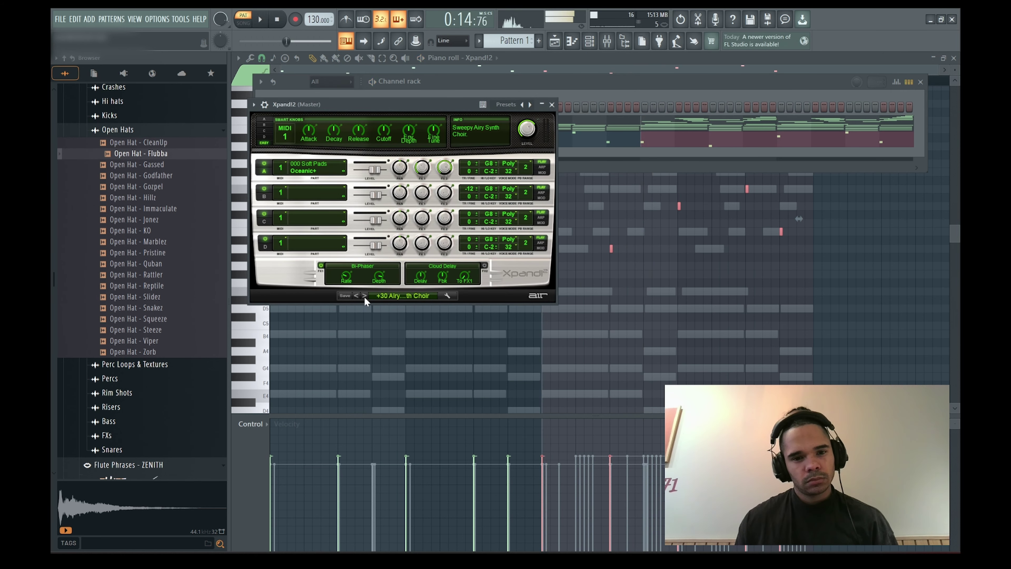
left_click(364, 296)
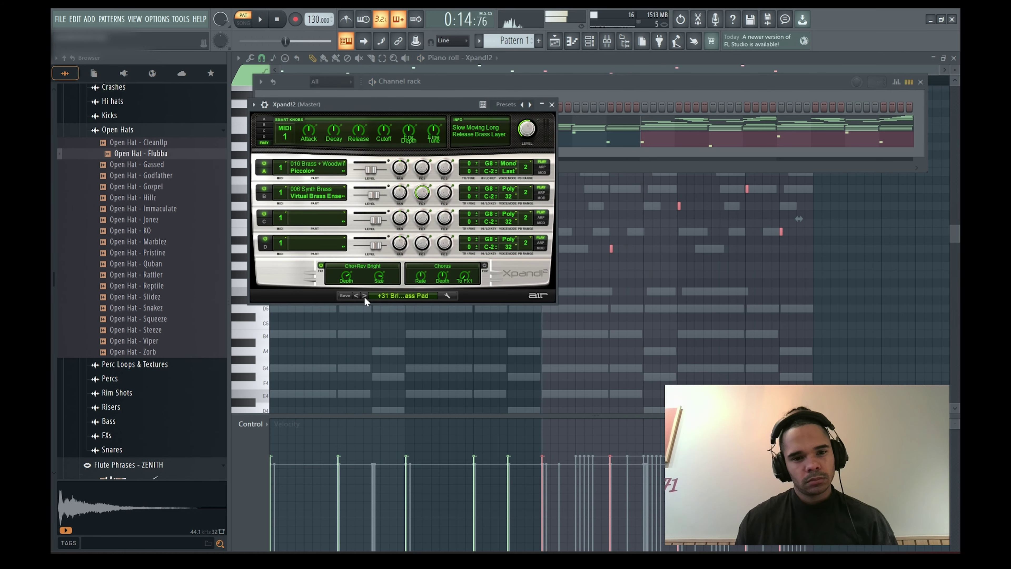
left_click(364, 296)
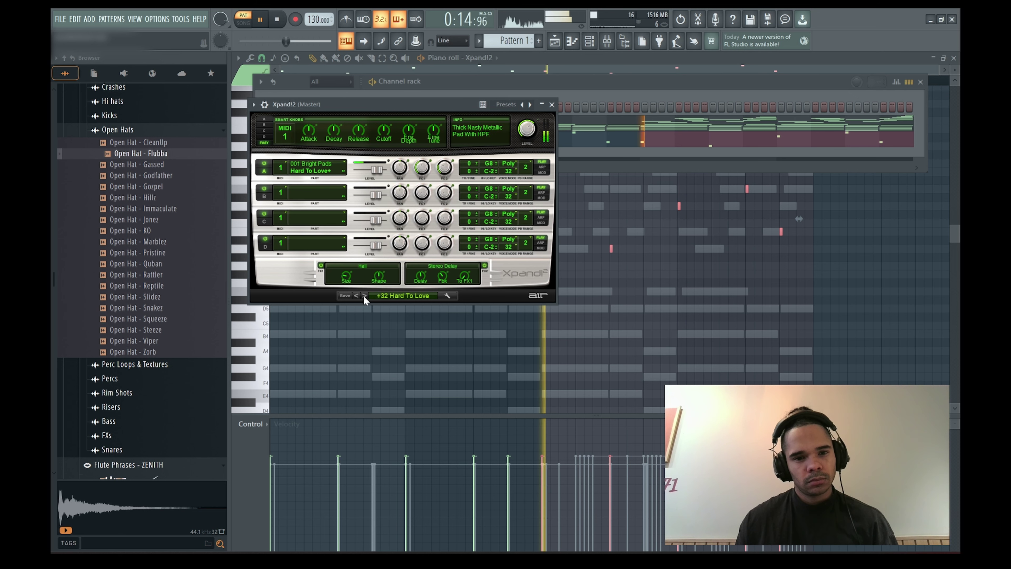
left_click(364, 296)
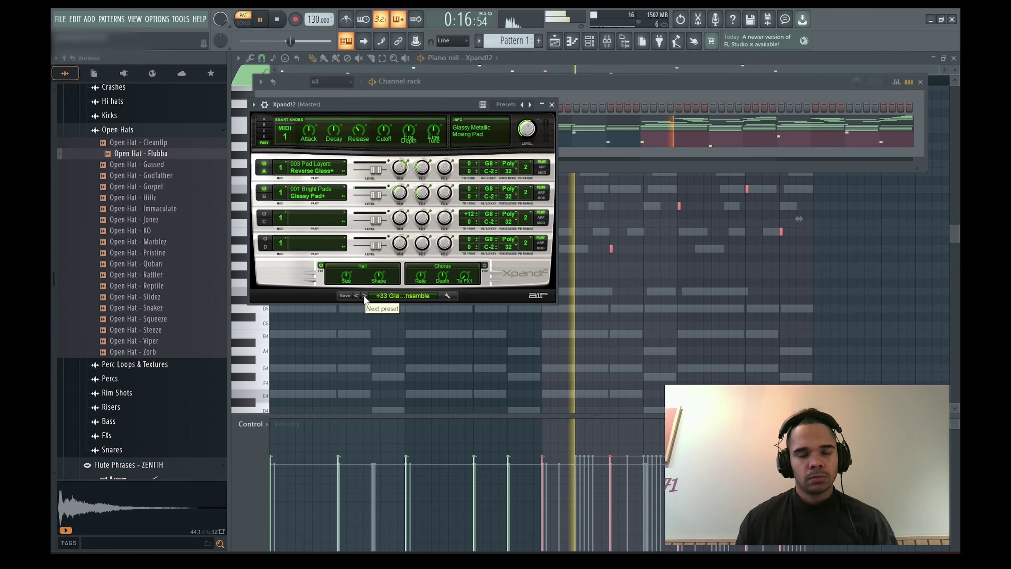
left_click(364, 295)
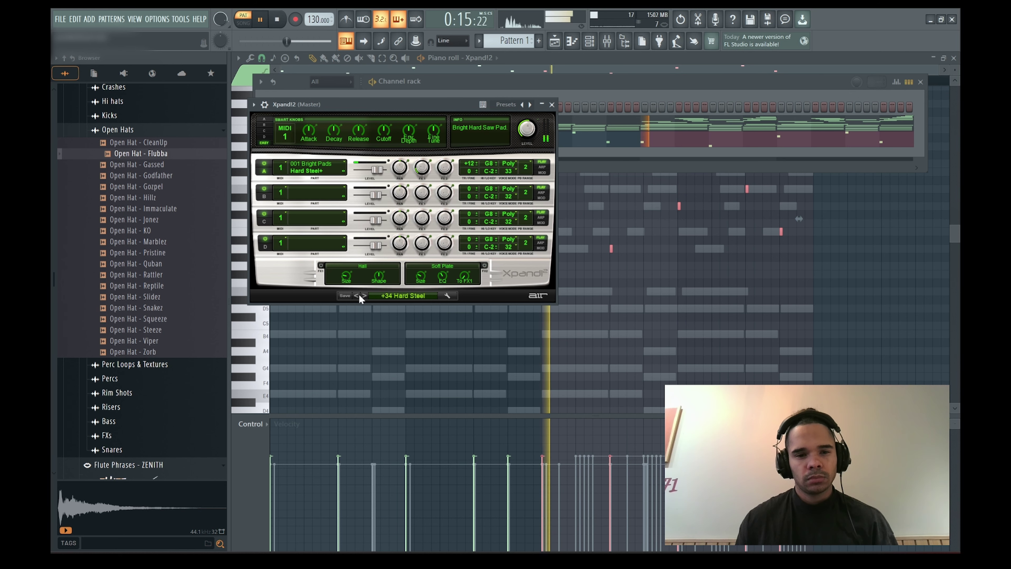
left_click(356, 295)
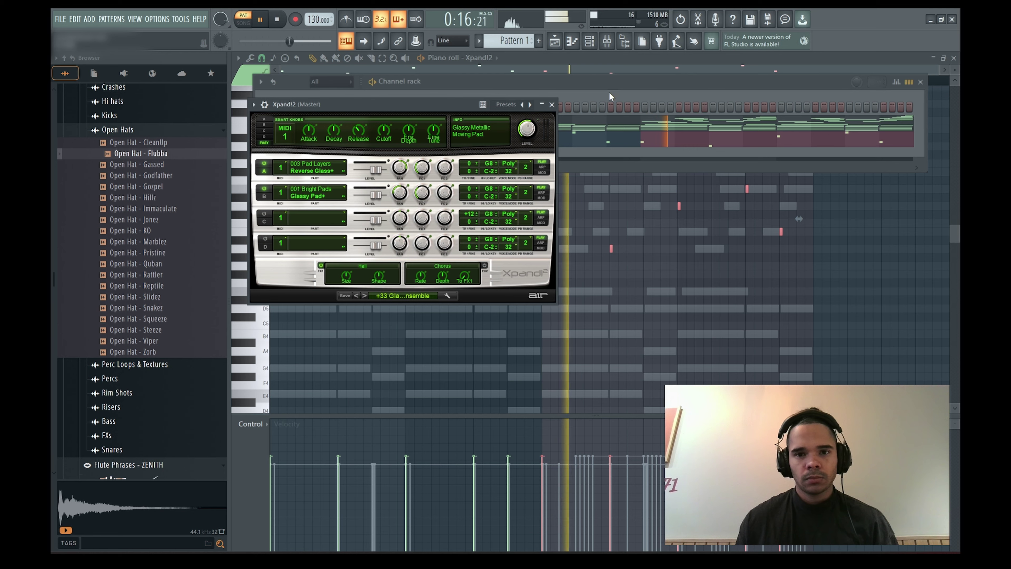
Clone the Xpand!2 channel in the channel rack and copy its notes into the clone
left_click(605, 95)
right_click(352, 137)
left_click(371, 226)
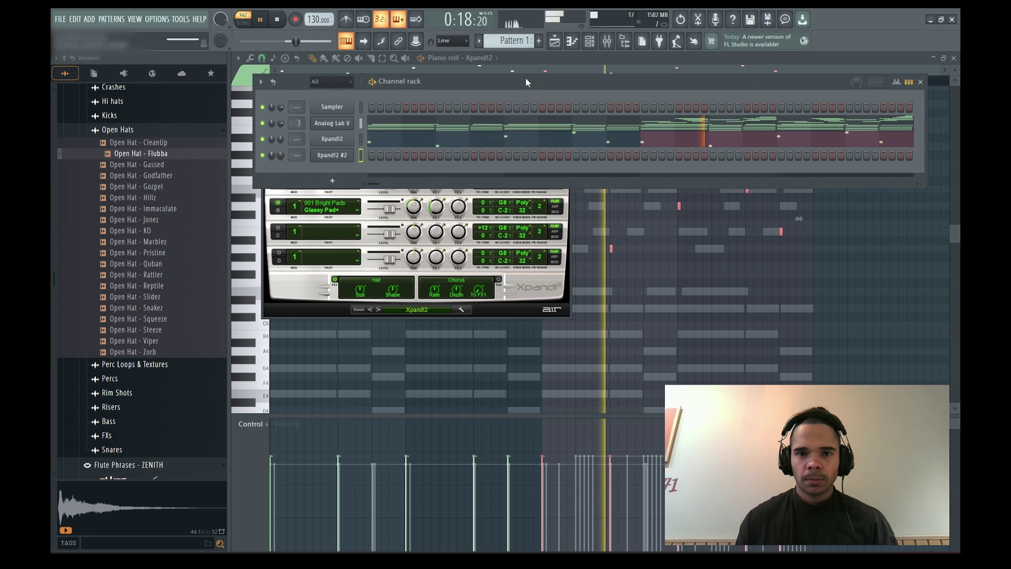
left_click(333, 155)
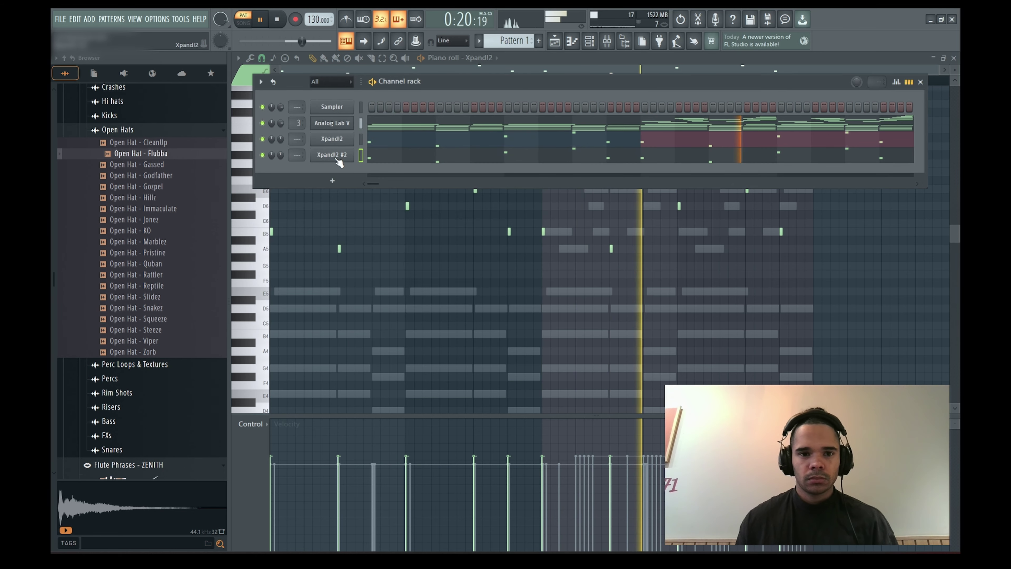
Load the +01 Belly Ving Pad preset from 02 Bright Pads in the cloned Xpand!2 instrument
left_click(425, 310)
mouse_move(427, 323)
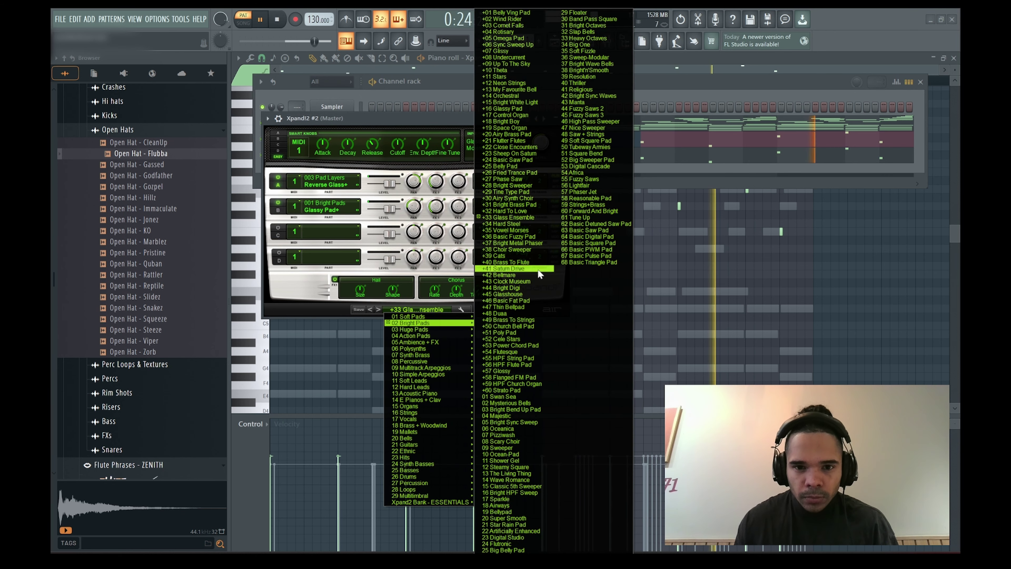
left_click(513, 15)
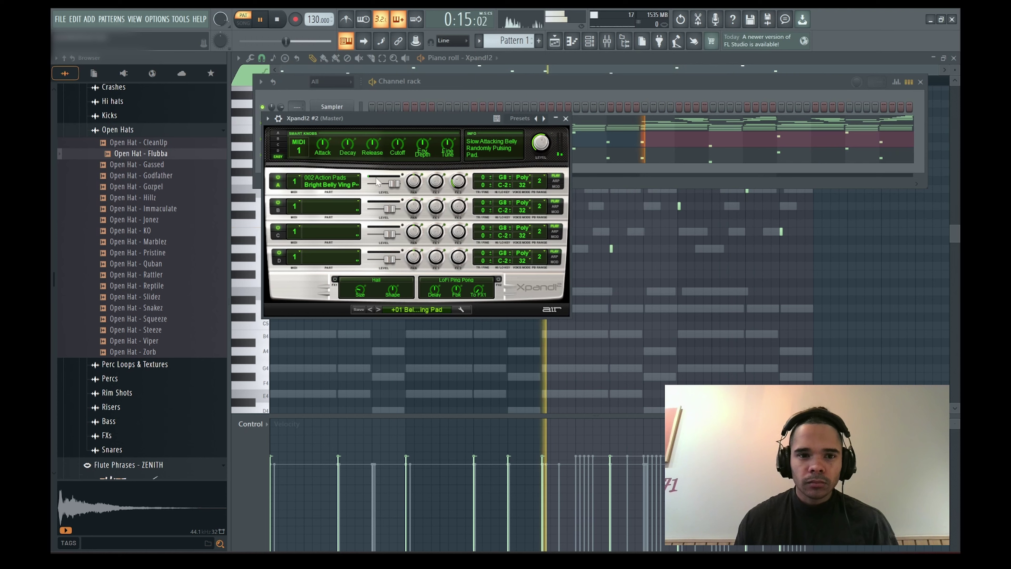
Switch the cloned Xpand!2 instrument to the +02 Wind Rider preset
left_click(377, 309)
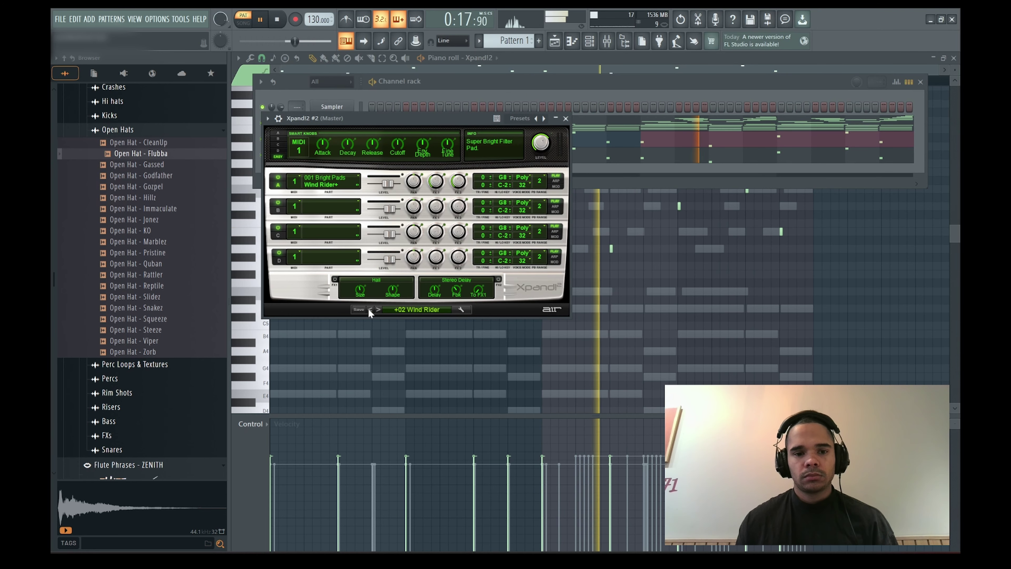
left_click(563, 72)
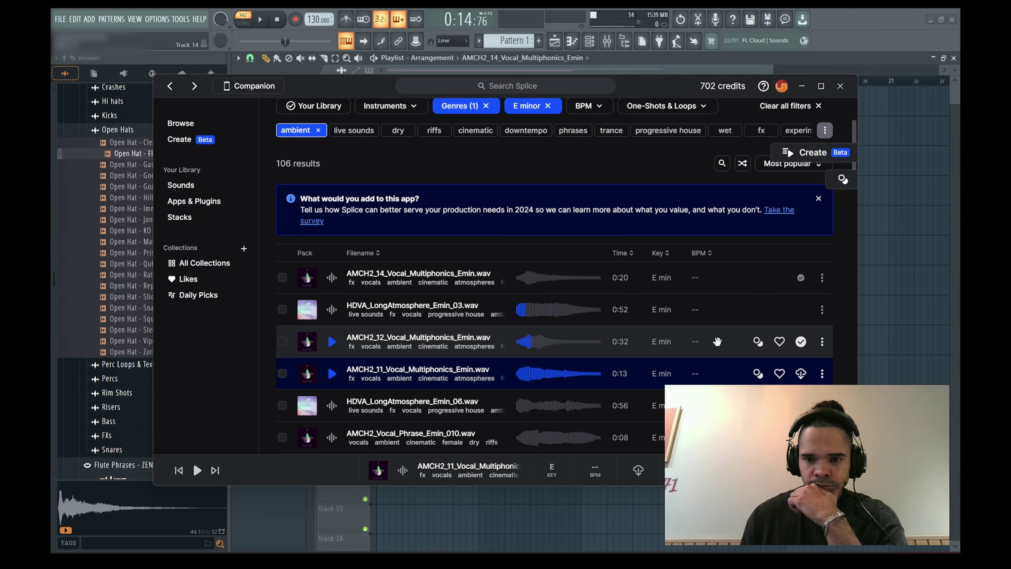
Place the Splice sample AMCH2_12_Vocal_Multiphonics_Emin.wav on playlist Track 3 at bar 9 and switch playback to song mode
left_click_drag(717, 341, 603, 143)
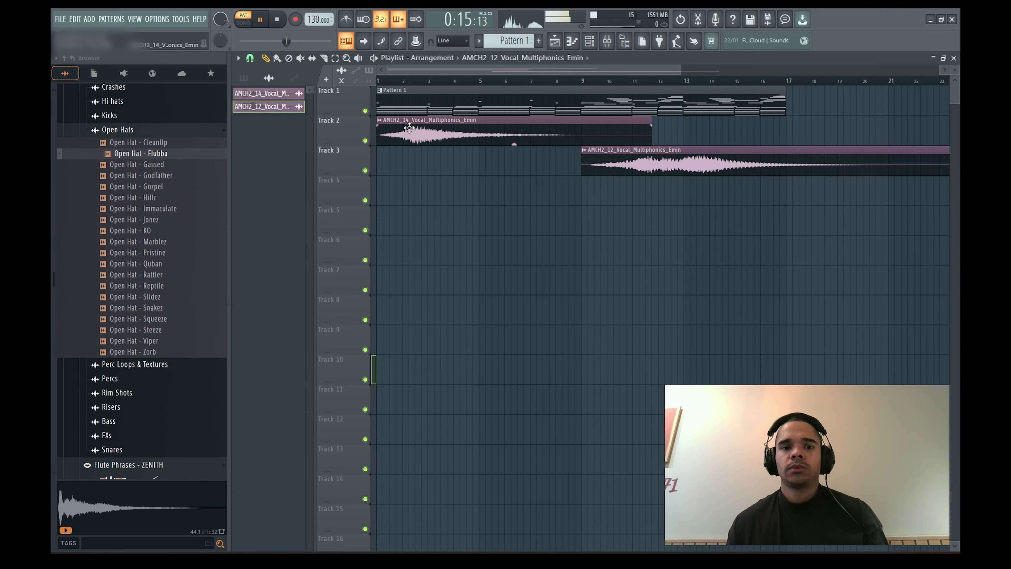
key("l")
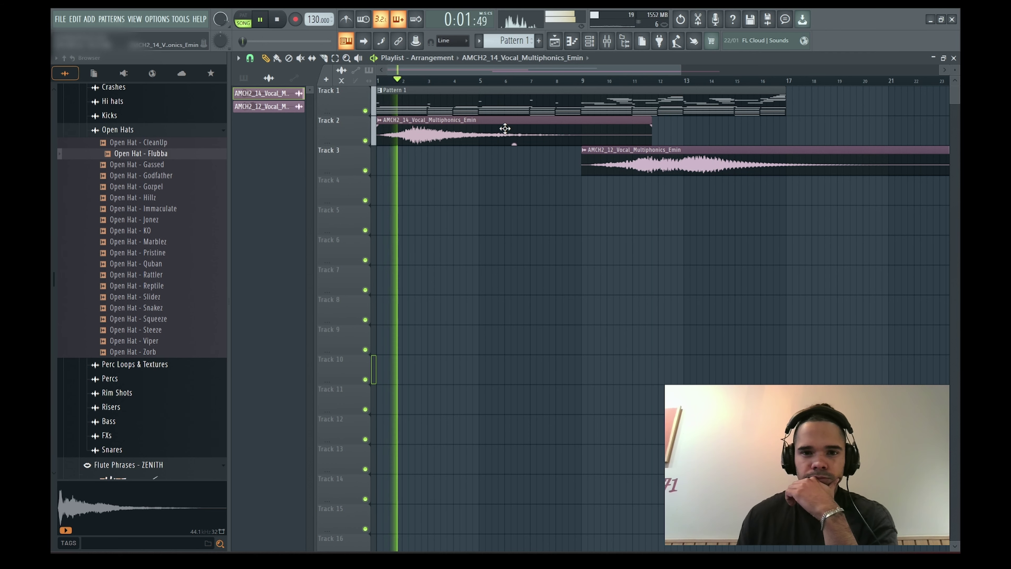
Lower the volume of the AMCH2_14 vocal clip and place a second Pattern 1 clip at bar 17 on Track 1
double_click(547, 144)
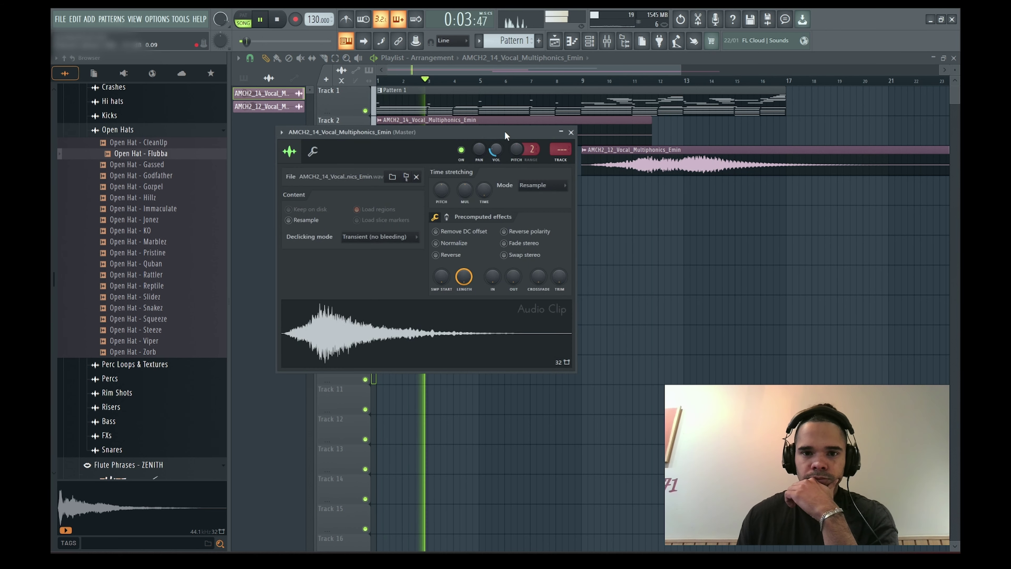
left_click_drag(505, 138, 610, 171)
double_click(704, 161)
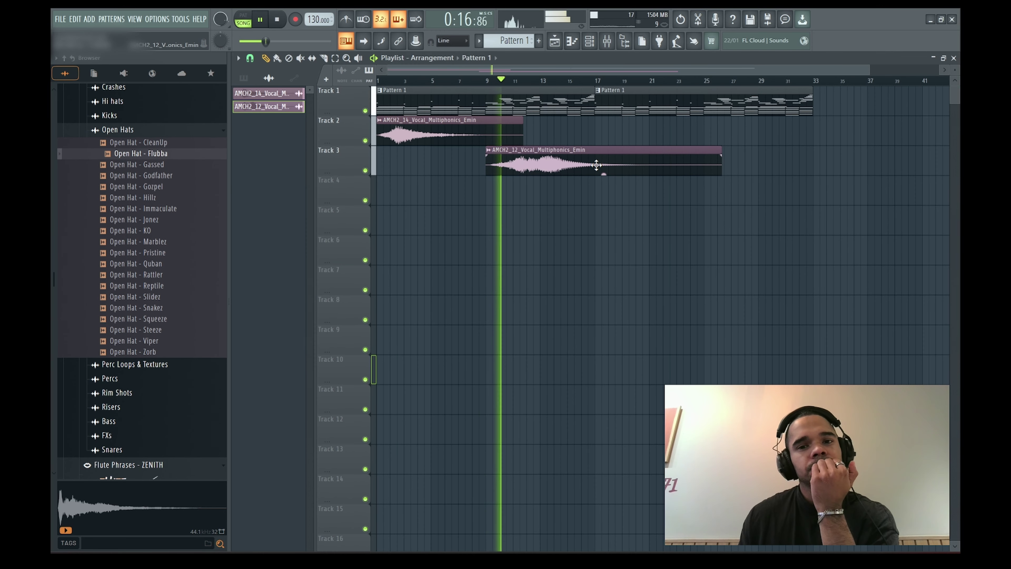
Lower the volume and adjust the panning of the AMCH2_12_Vocal_Multiphonics_Emin audio clip
double_click(595, 165)
left_click(585, 146)
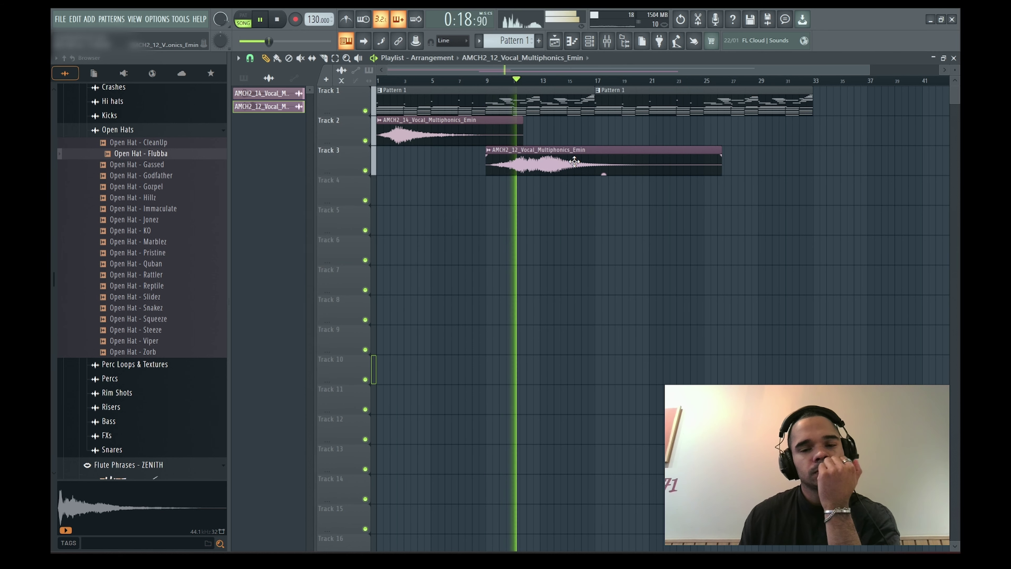
double_click(528, 158)
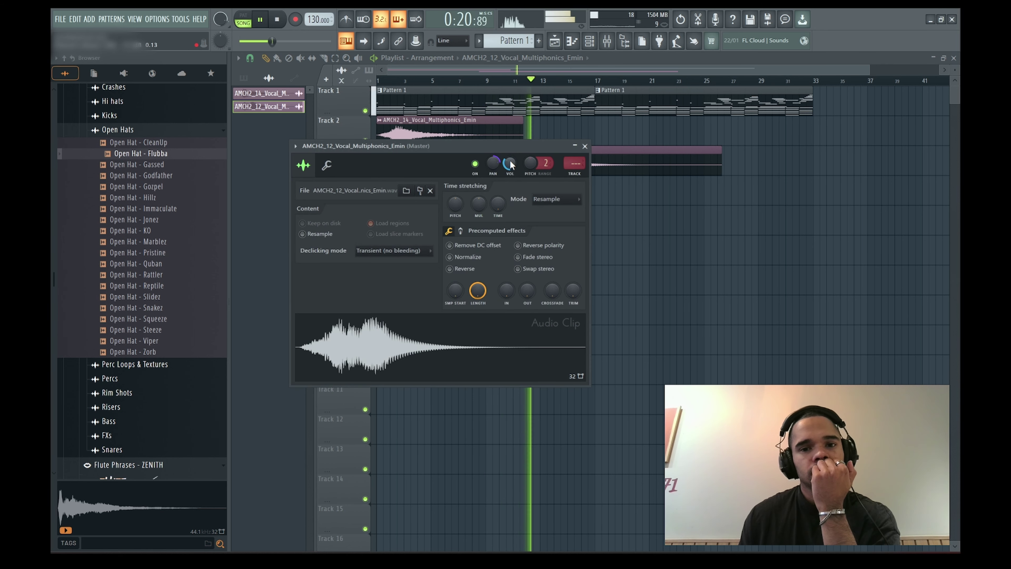
left_click(601, 167)
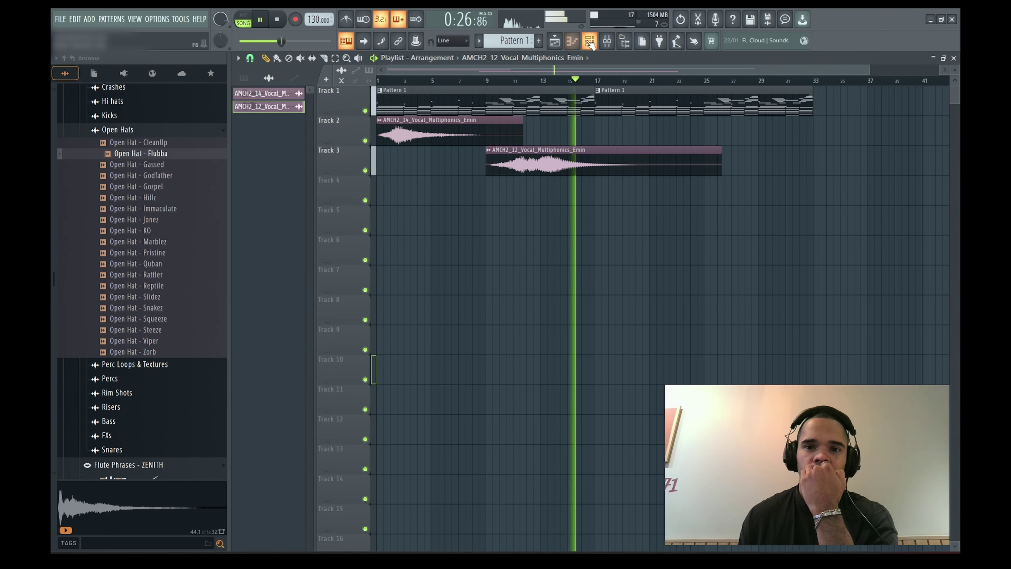
Enter a LABS melody starting in bar 1 with the notes D6, E6, B5, F#6, G6, E6 and a longer D6
double_click(596, 169)
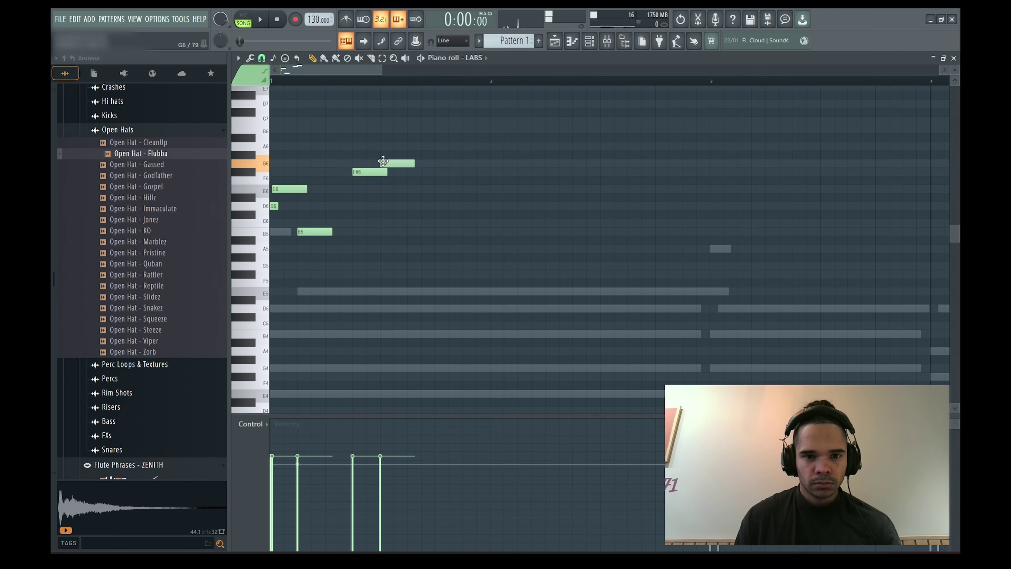
key("space")
key("space")
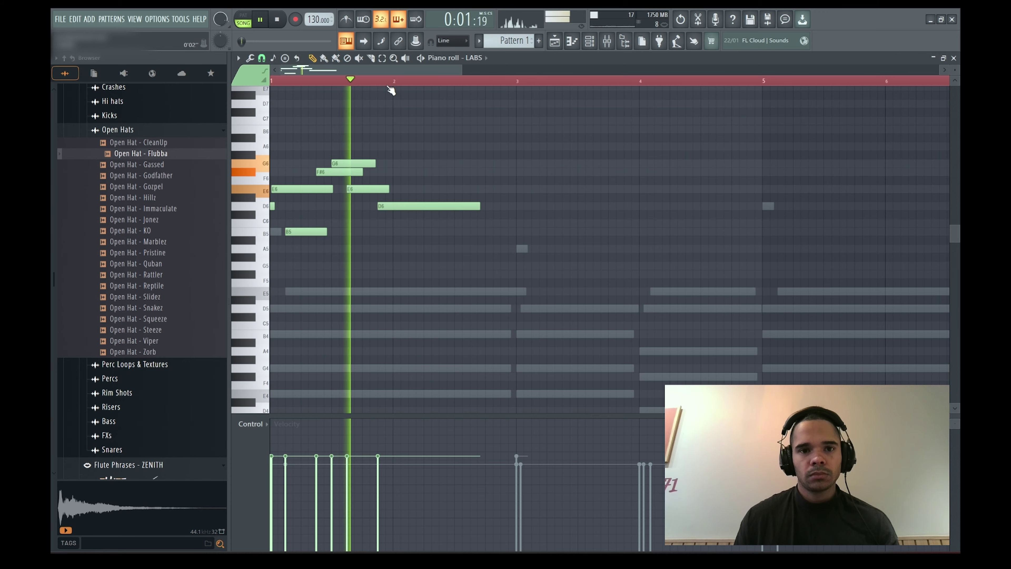
Select bar 1 of the LABS melody and duplicate the phrase bar by bar through bar 8
left_click_drag(392, 82, 51, 90)
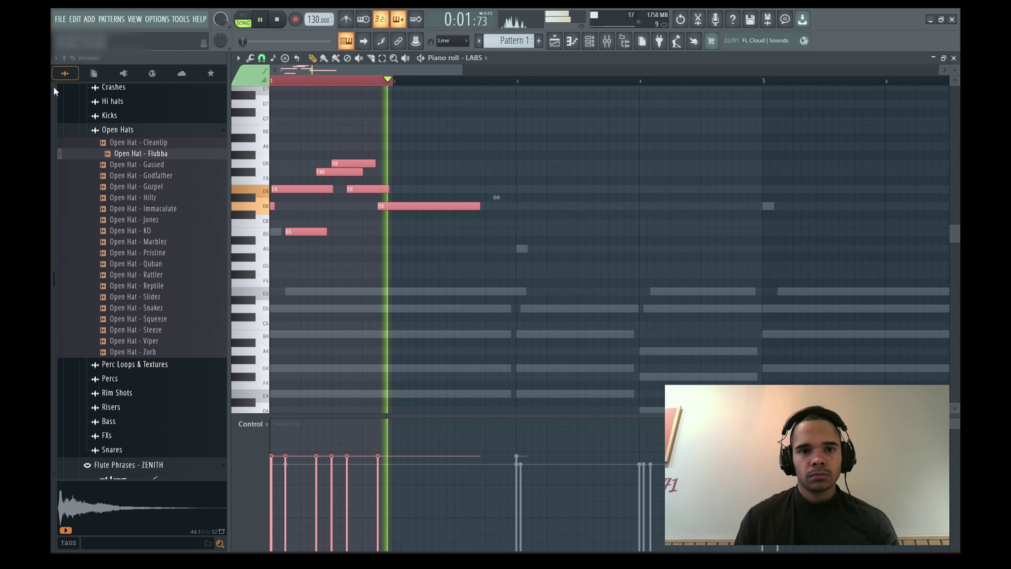
key("ctrl+b")
key("ctrl+b")
key("ctrl+b")
key("ctrl+b")
key("ctrl+b")
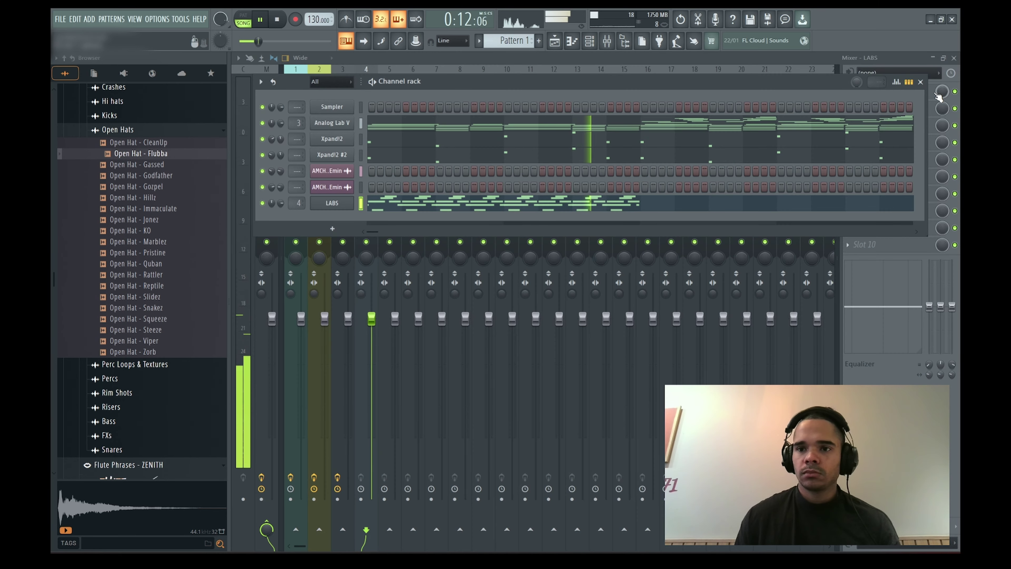
Load HalfTime, SoundShifter Pitch Stereo and PanCake2 on the LABS mixer track, and choose a further effect for slot 4
left_click(938, 96)
left_click(616, 189)
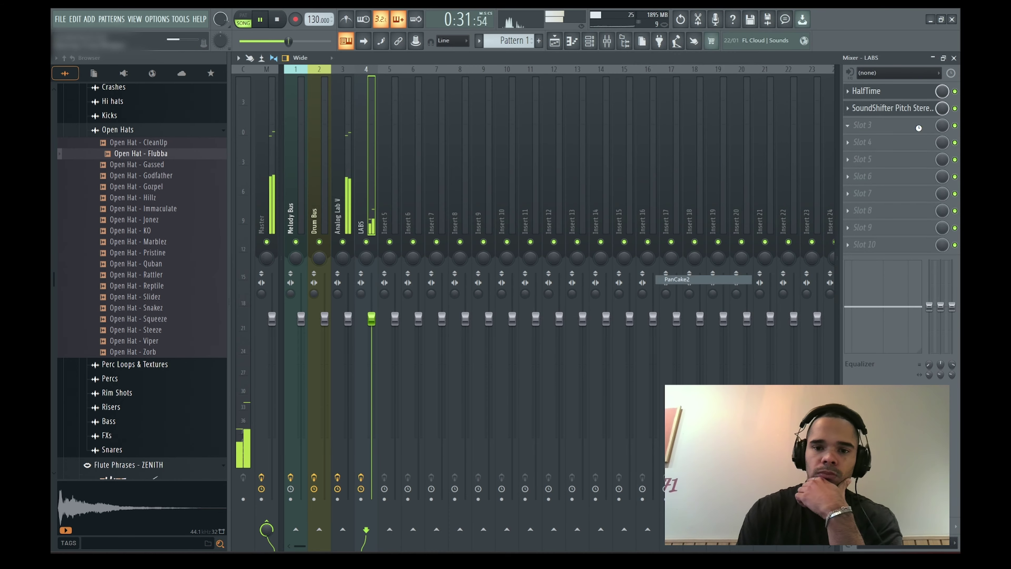
left_click(889, 148)
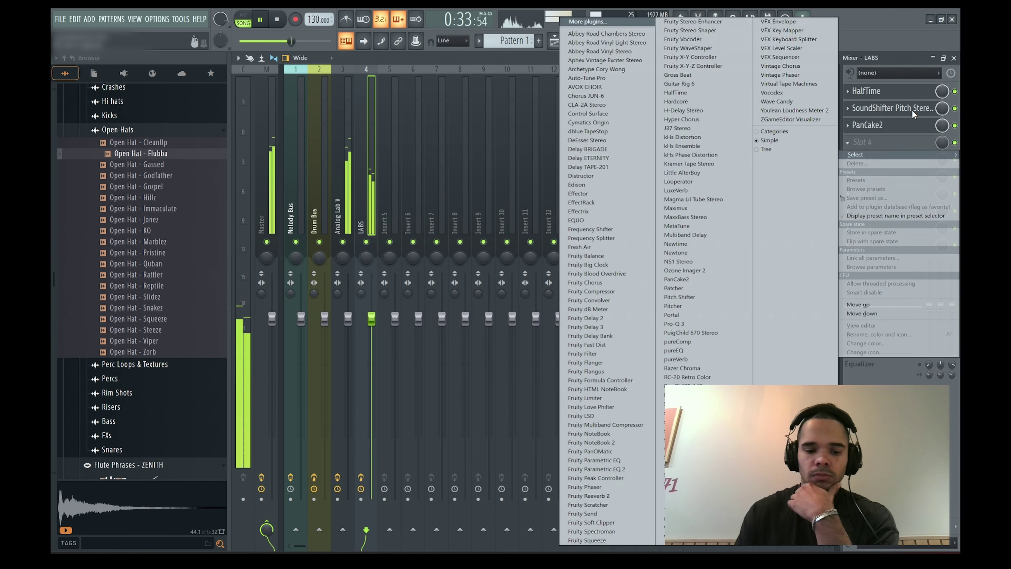
left_click(621, 152)
Place short rising notes F#6, A6 and B6 in the second half of bar 1 in Mellotron V's piano roll
left_click_drag(343, 304, 342, 338)
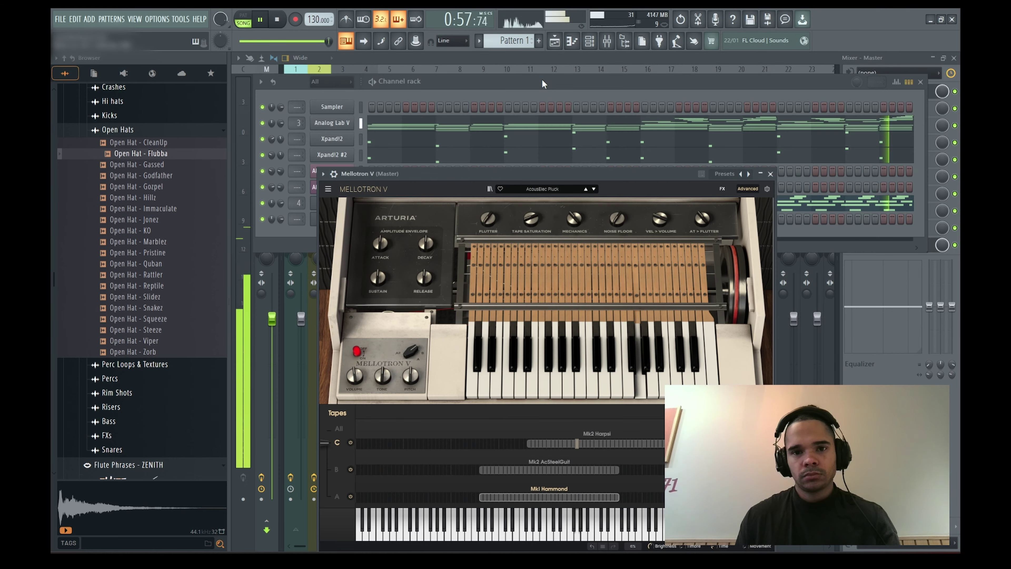
left_click(542, 78)
right_click(324, 222)
left_click(376, 217)
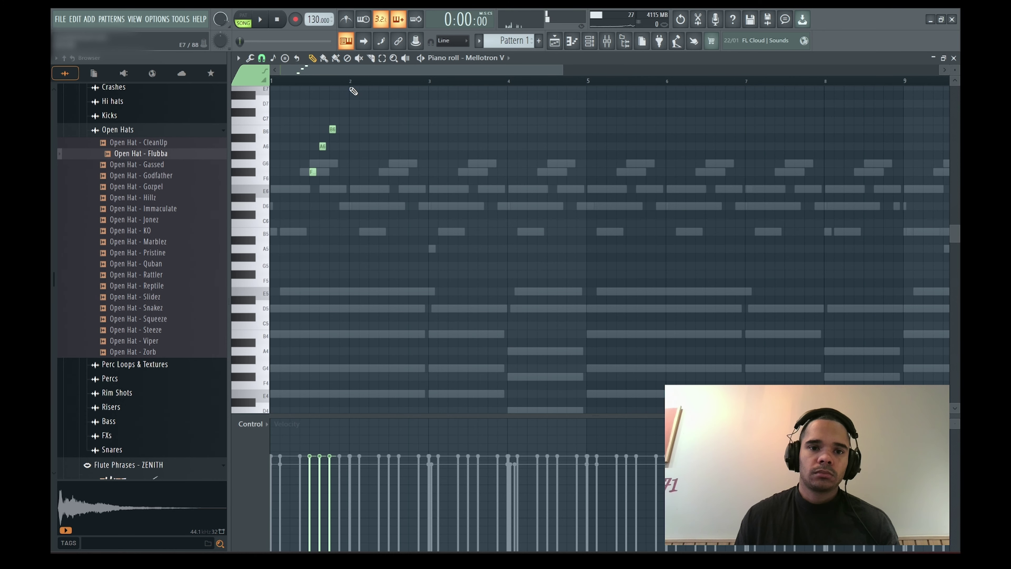
key("space")
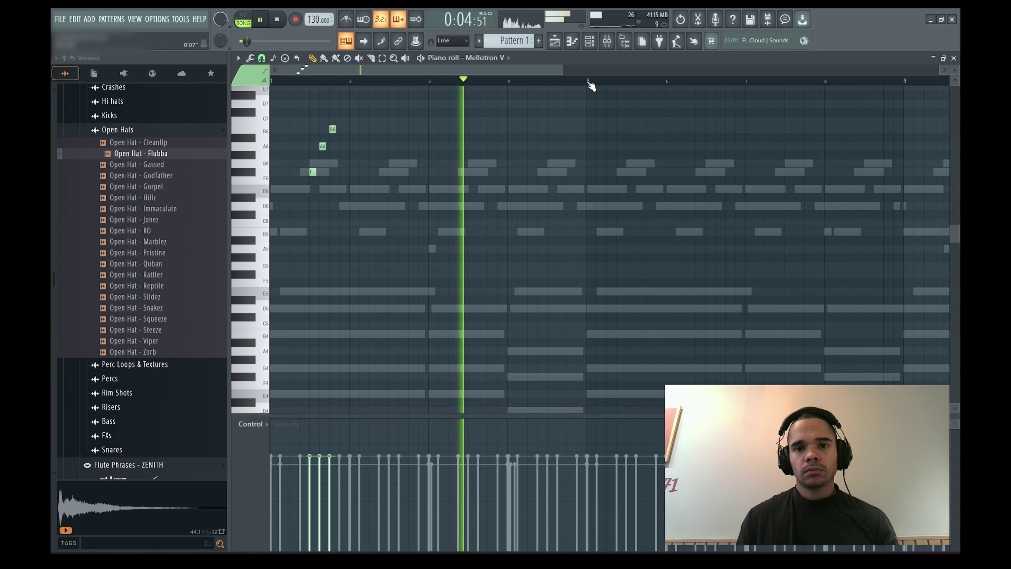
Duplicate the three Mellotron V notes into bar 5 and transpose all of them down one octave
key("ctrl+a")
key("ctrl+b")
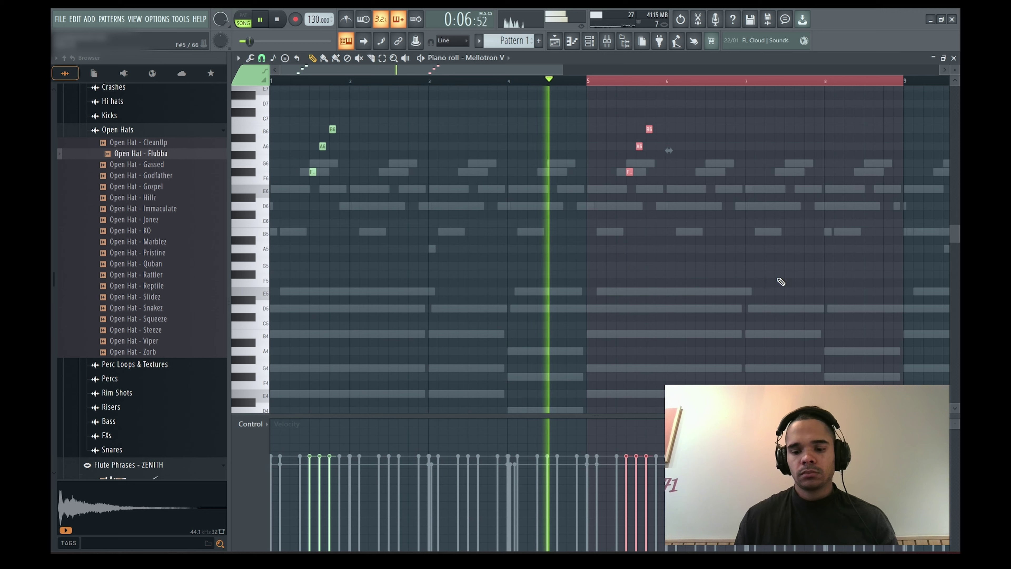
key("ctrl+a")
key("ctrl+Down")
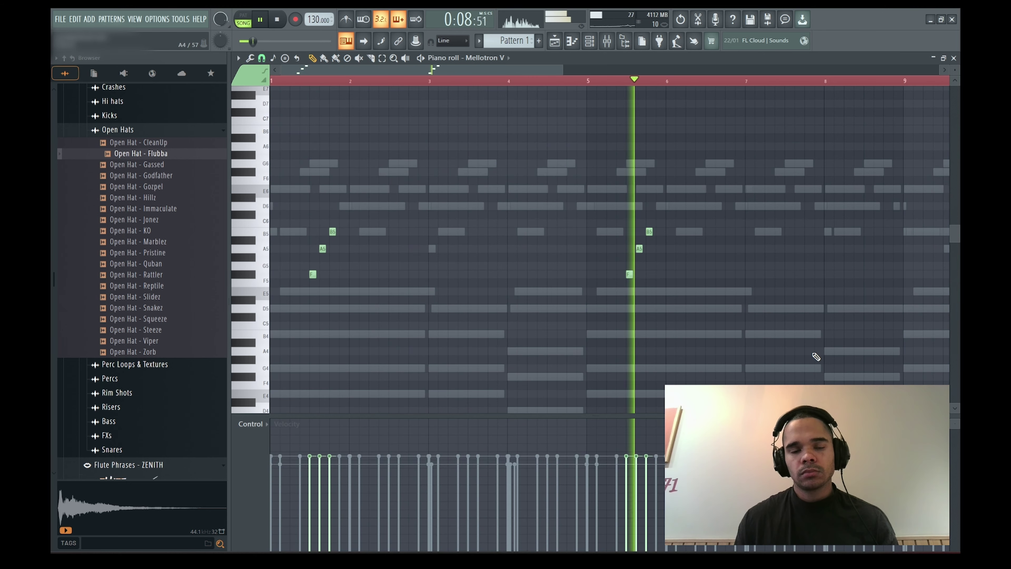
Add a low-cut Fruity parametric EQ 2 and ValhallaVintageVerb to the Mellotron V mixer track
key("F6")
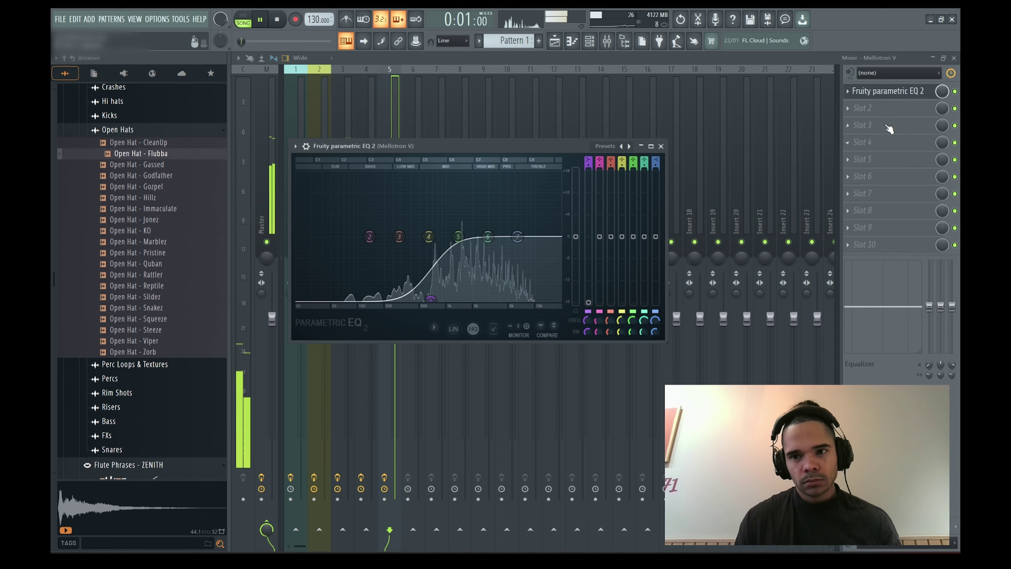
left_click(890, 111)
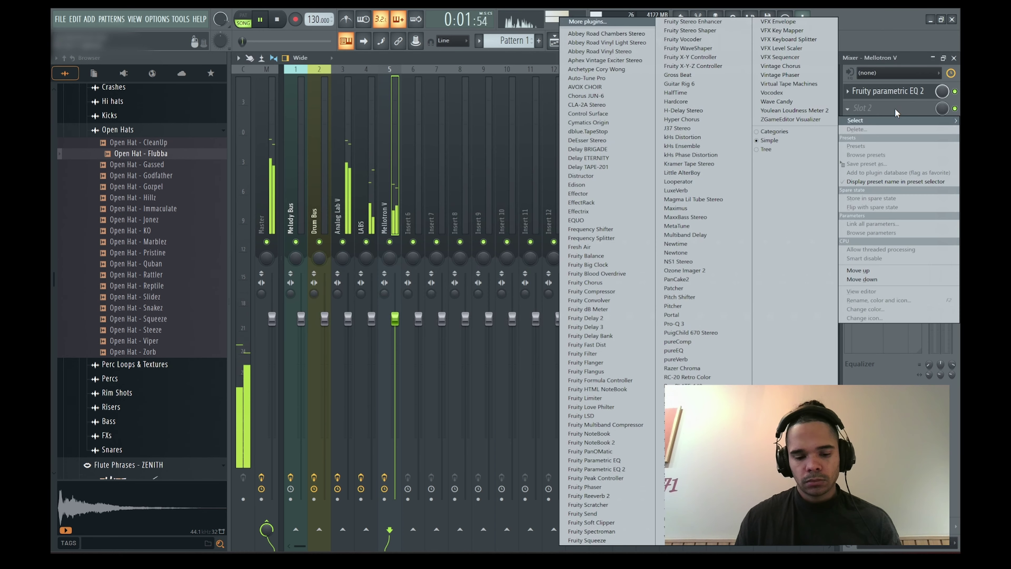
key("Escape")
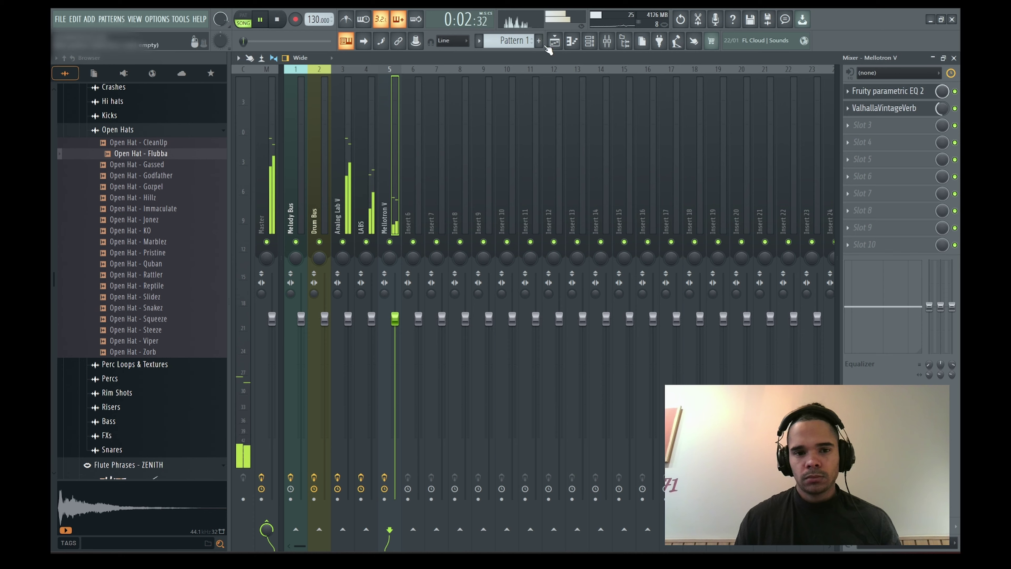
Add a second Mellotron V channel and stack notes E5, B4 and G4 from the middle of bar 1 to the end of bar 2
left_click(589, 41)
left_click(339, 244)
left_click(334, 244)
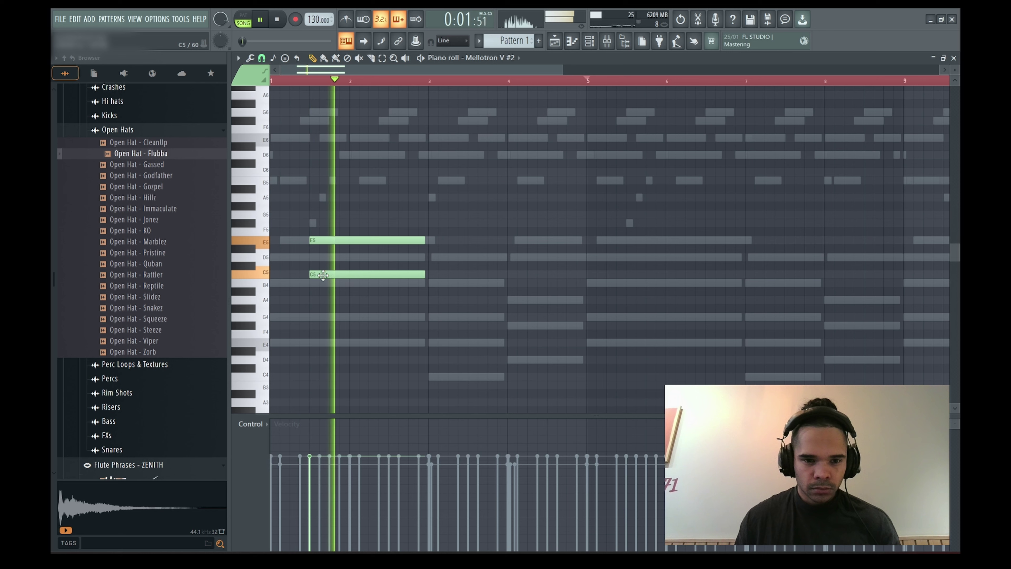
left_click_drag(352, 275, 351, 296)
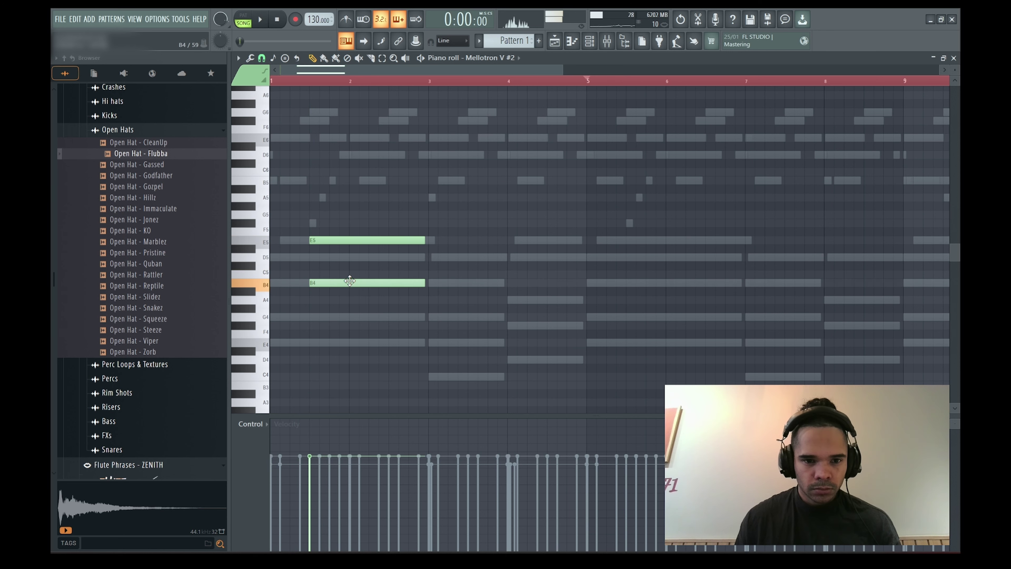
key("space")
left_click(342, 317)
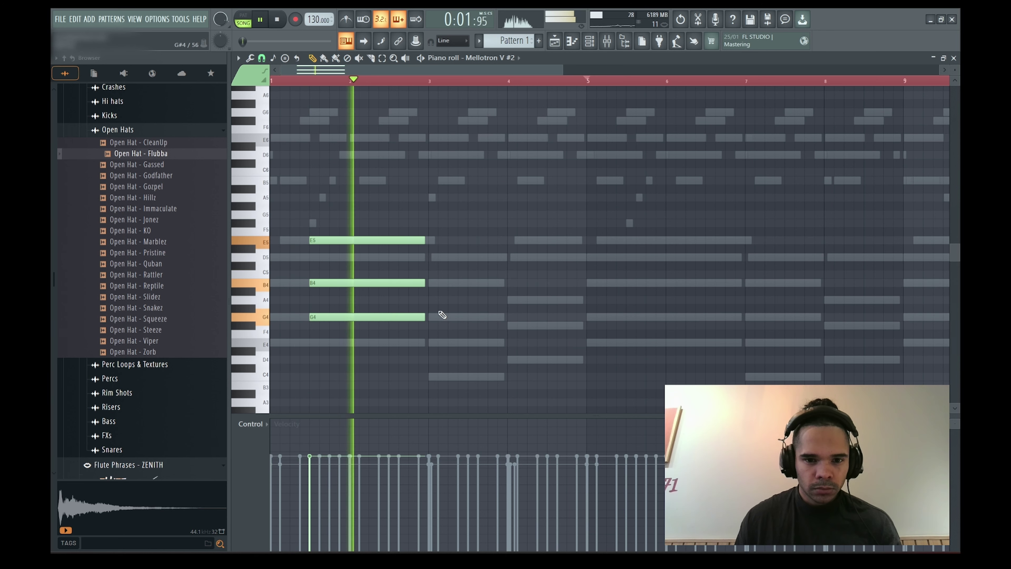
Add G5 and F#5 as consecutive half-bar notes across bar 2 above the sustained chord
left_click(350, 213)
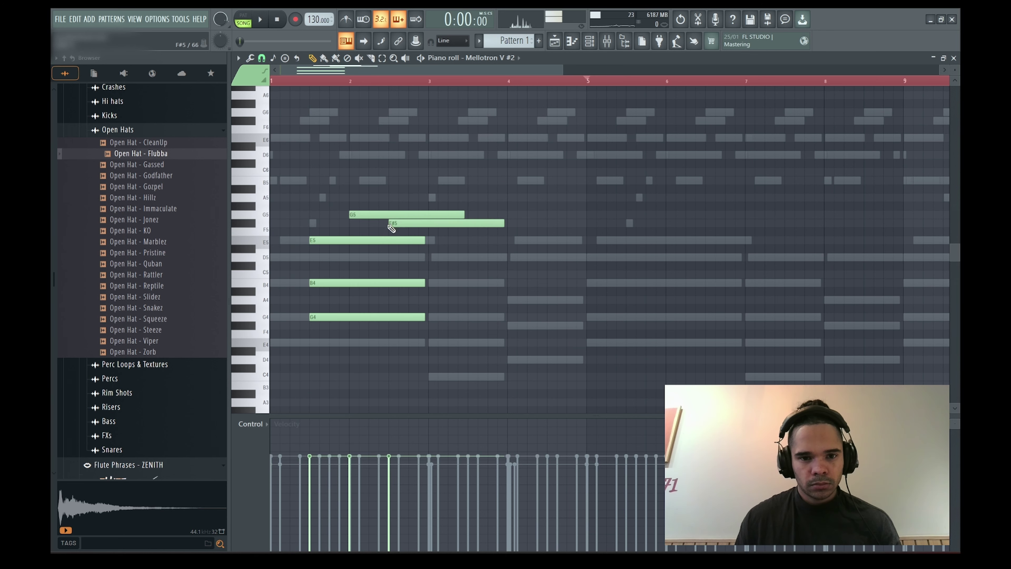
key("space")
left_click_drag(445, 208, 437, 239)
left_click_drag(503, 224, 425, 223)
key("ctrl+d")
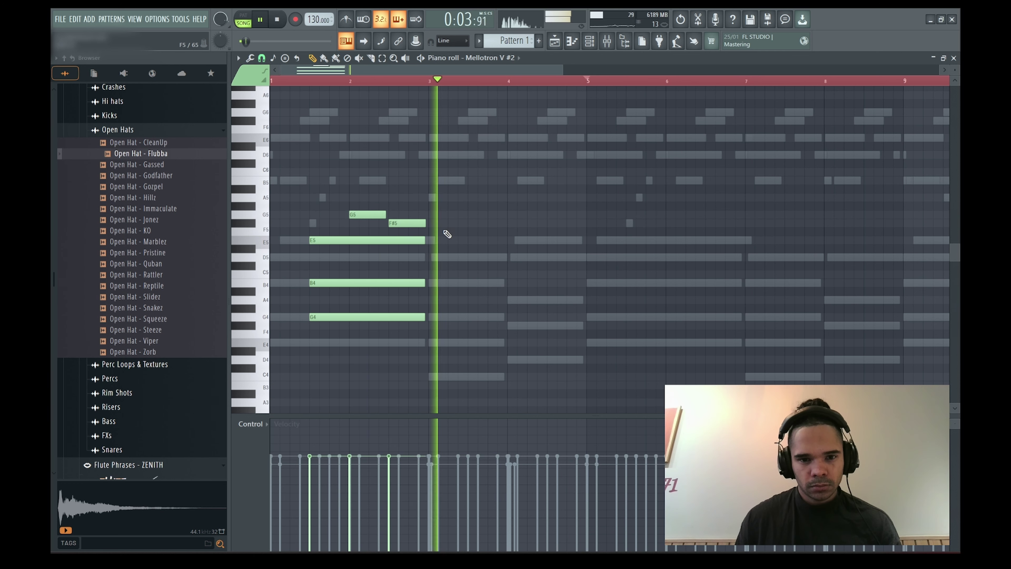
Copy the three-note chord to the middle of bar 3 and change its notes to B4, E4 and C4
key("space")
mouse_move(443, 235)
left_mouse_down("ctrl")
mouse_move(377, 341)
mouse_move(526, 317)
mouse_move(528, 344)
left_mouse_up("ctrl")
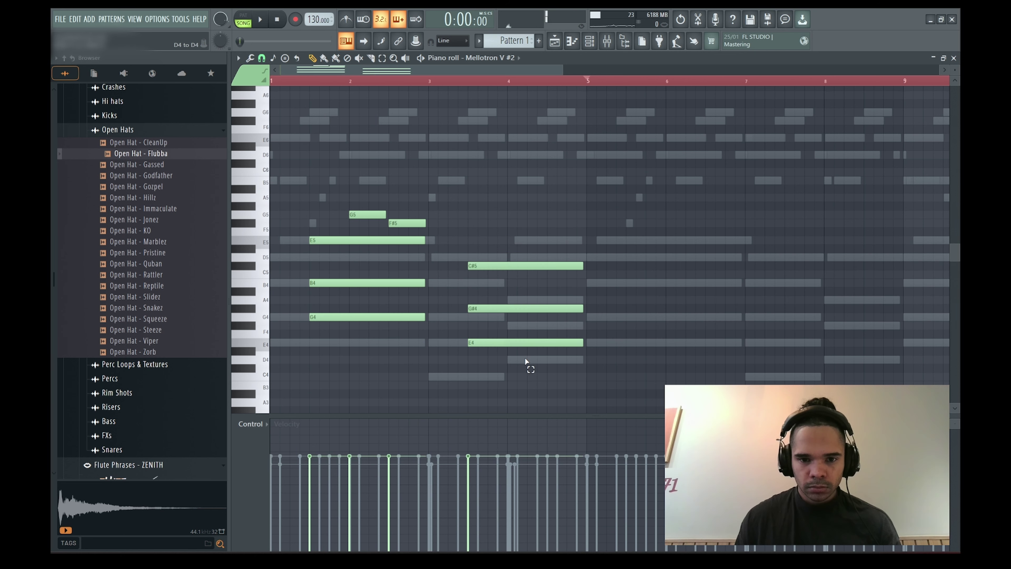
left_click_drag(500, 266, 500, 283)
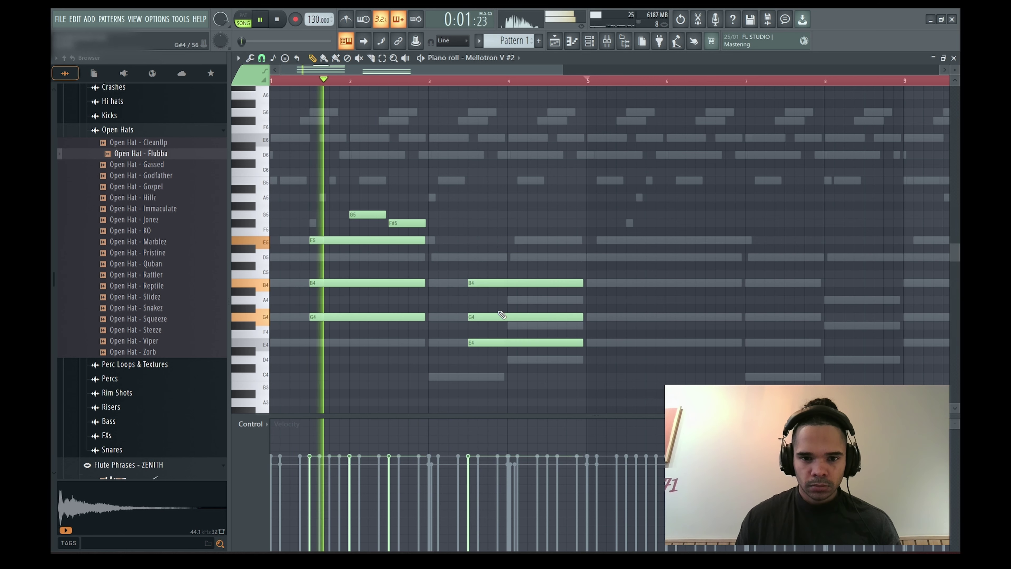
left_click_drag(500, 317, 500, 380)
Extend the F#5 note to the end of bar 3 and add a D5 note lasting all of bar 4
scroll(525, 228, "down", 2)
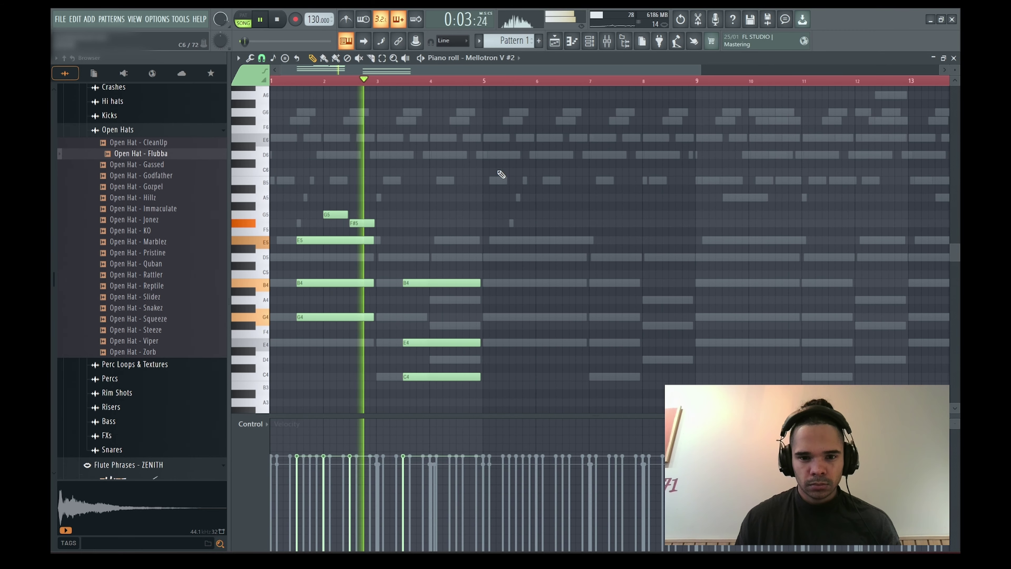
left_click_drag(371, 222, 429, 234)
key("space")
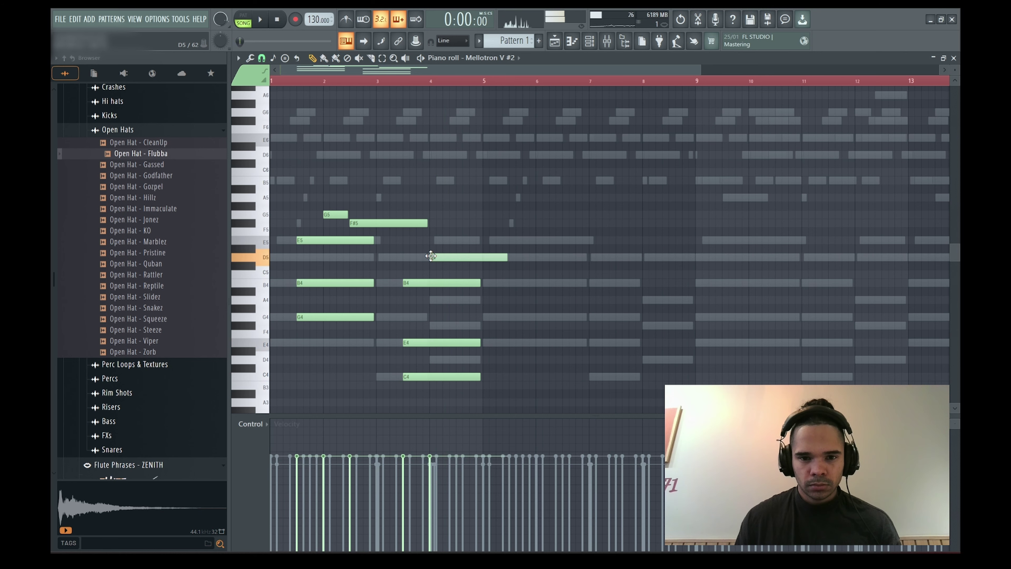
left_click_drag(503, 257, 490, 261)
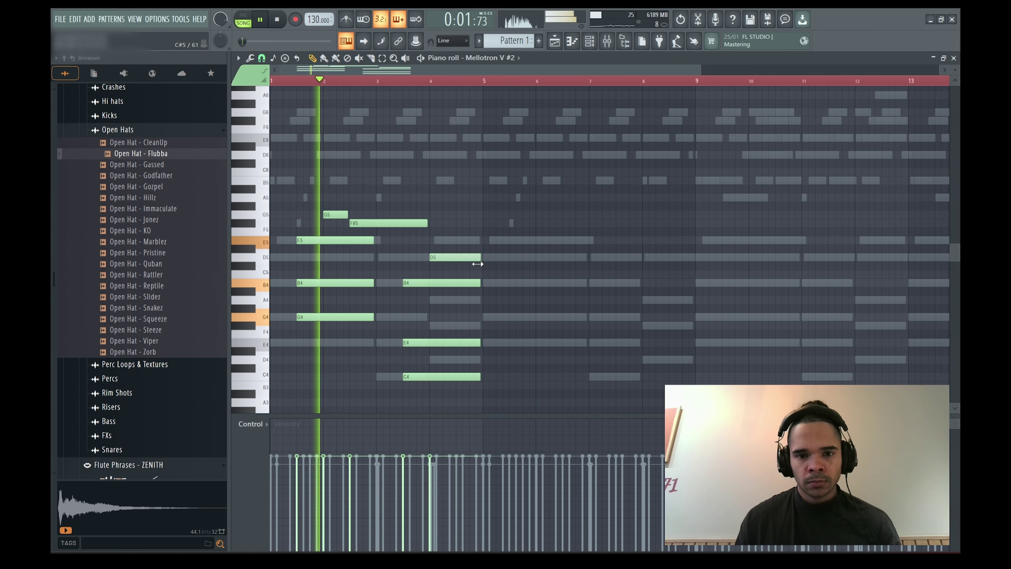
Duplicate the four-bar Mellotron V #2 phrase through bar 16 and switch the piano roll to the Mellotron V channel
key("ctrl+a")
key("ctrl+b")
key("ctrl+b")
key("ctrl+b")
scroll(668, 204, "down", 2)
left_click(492, 58)
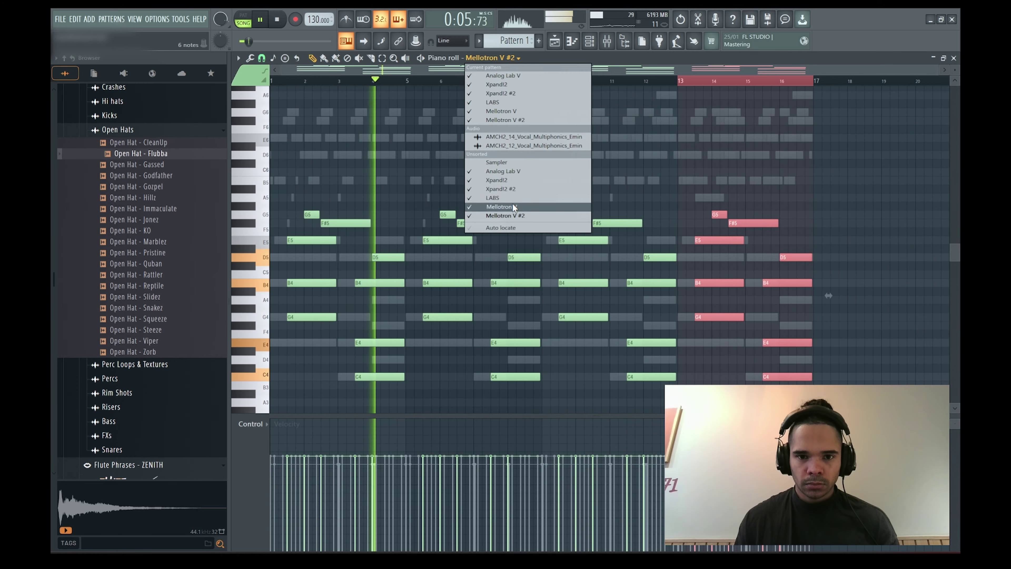
left_click(500, 207)
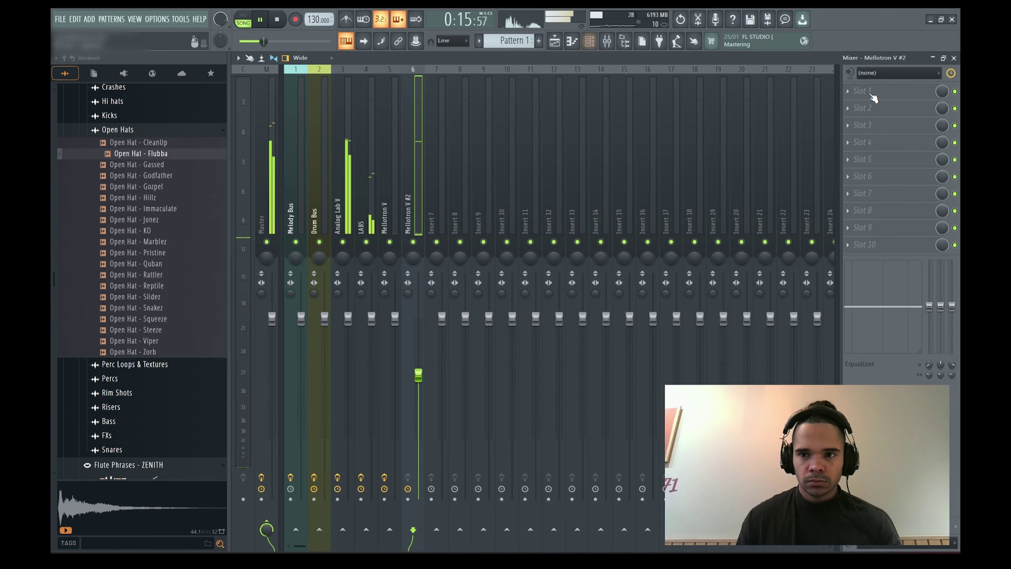
Add Fruity Parametric EQ 2 to the Mellotron V #2 mixer track and shape it with a low cut and a mid-band dip
left_click(868, 91)
left_click(597, 468)
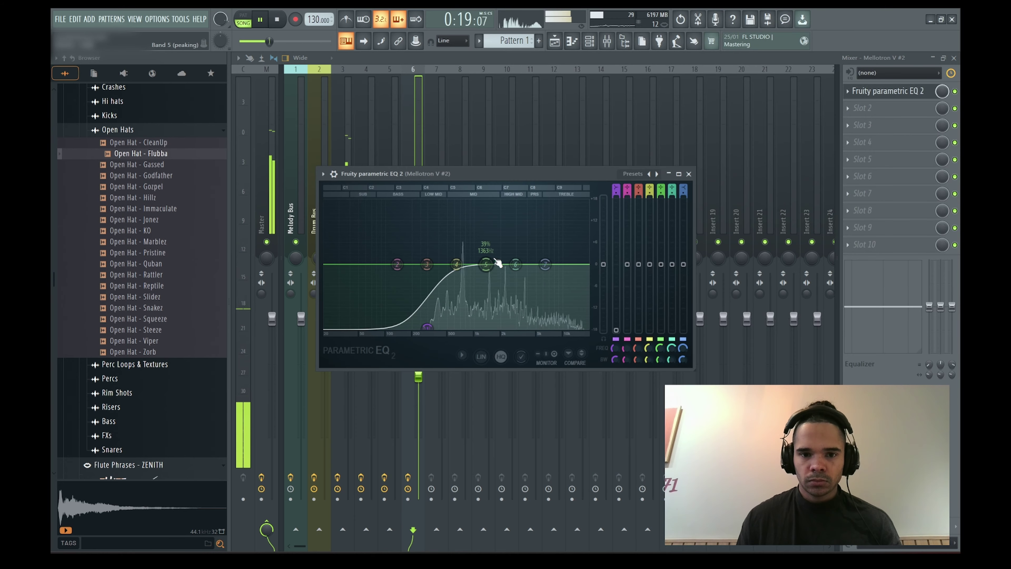
left_click_drag(483, 288, 478, 300)
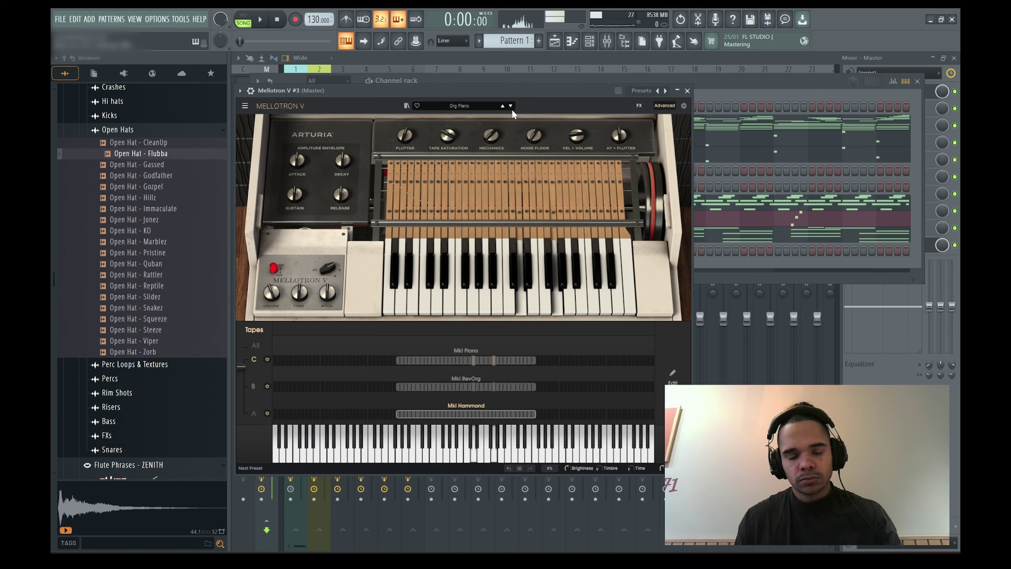
Strum the Mellotron V #3 chord with staggered note starts and rising velocities, and place it in bar 3
left_click(686, 91)
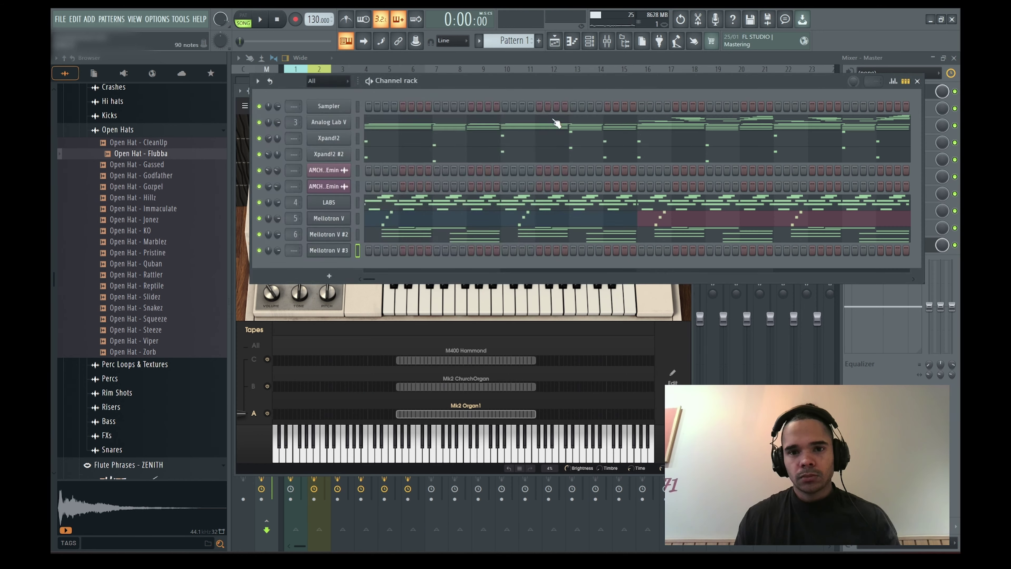
key("F7")
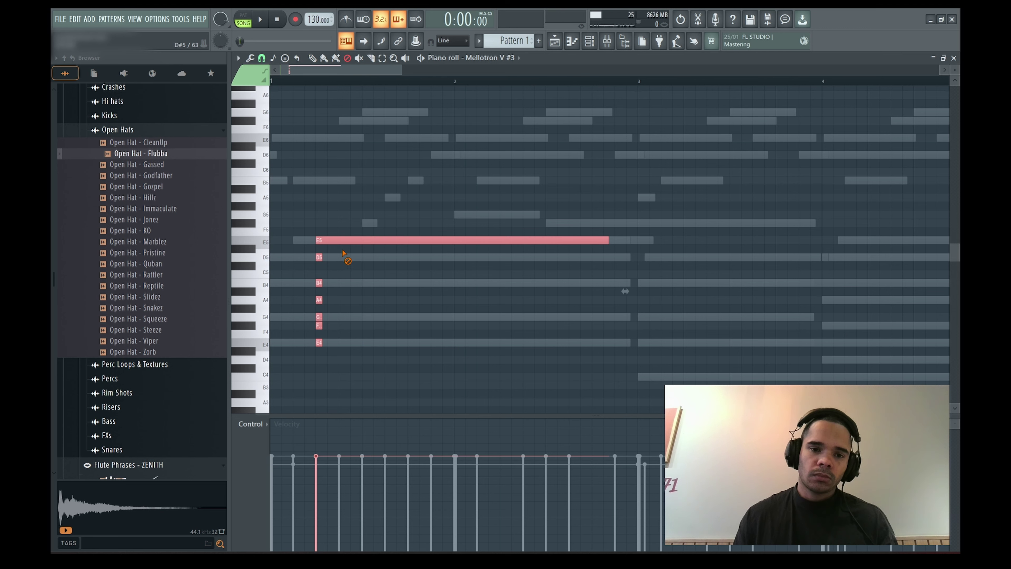
key("alt+s")
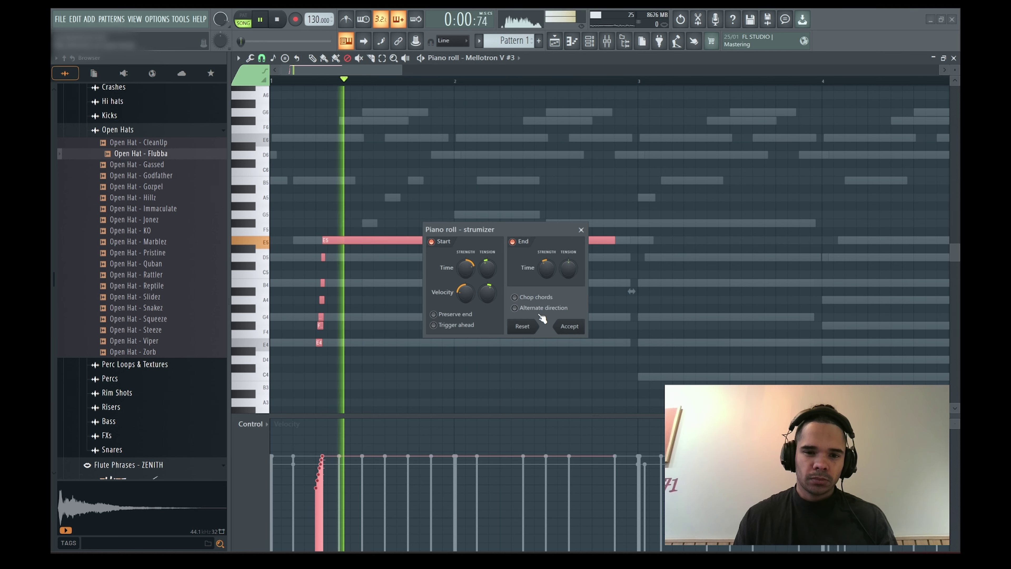
key("space")
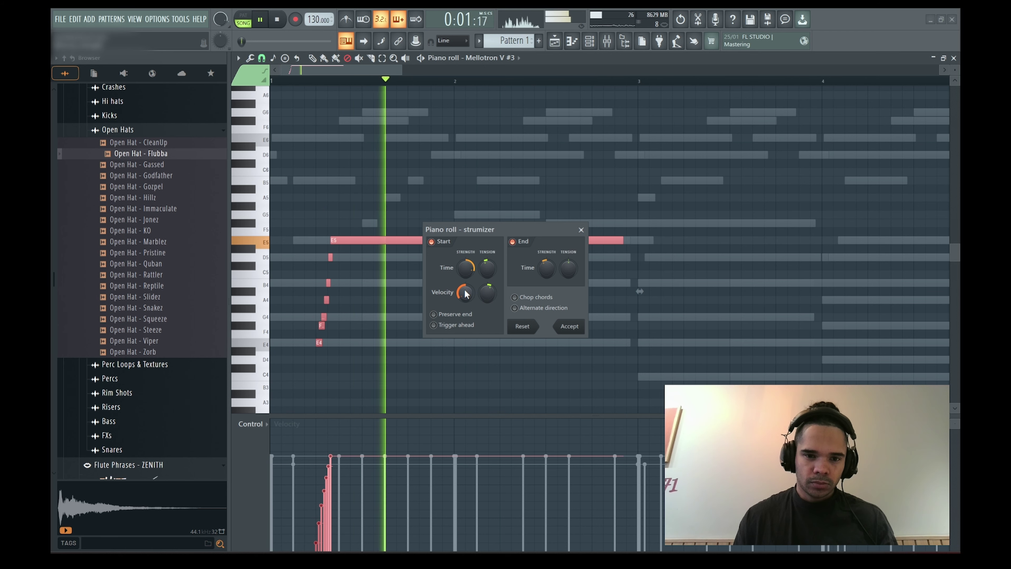
left_click(569, 326)
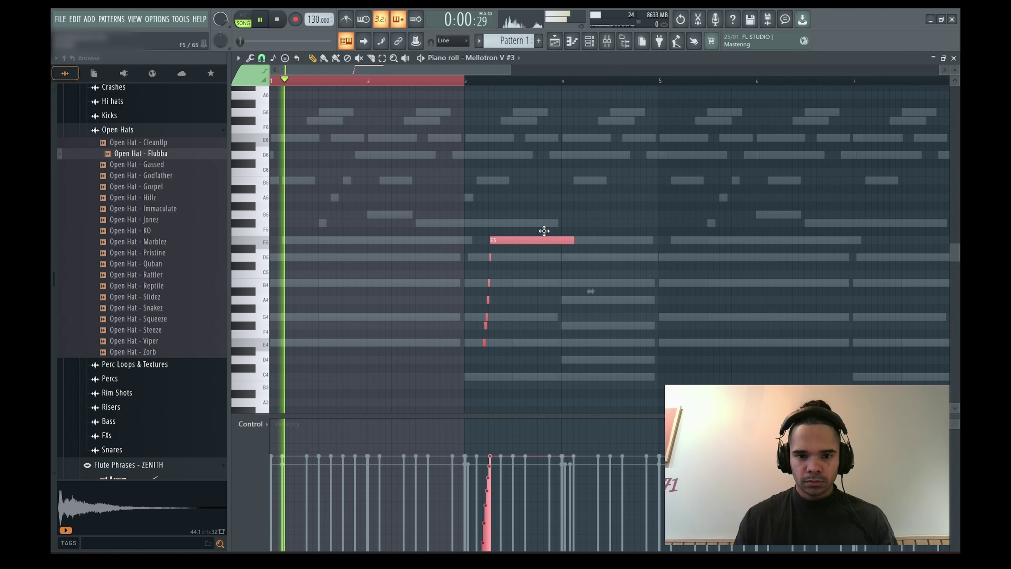
Extend the chord's E5 note to the end of bar 4 and duplicate the four-bar phrase twice, through bar 12
left_click(560, 259, "ctrl")
left_click(466, 82, "ctrl")
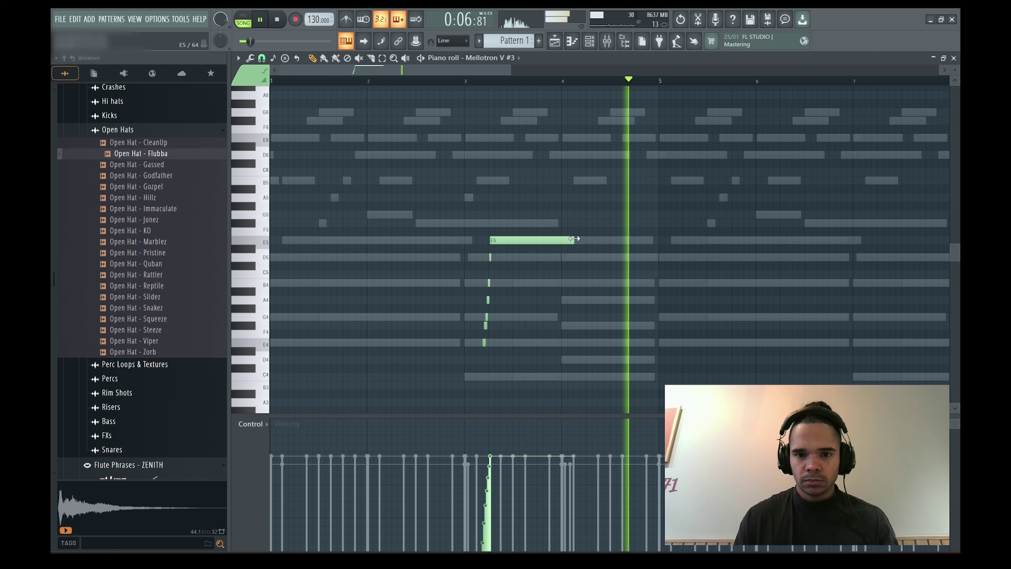
left_click_drag(575, 240, 653, 240)
left_click_drag(659, 81, 52, 159)
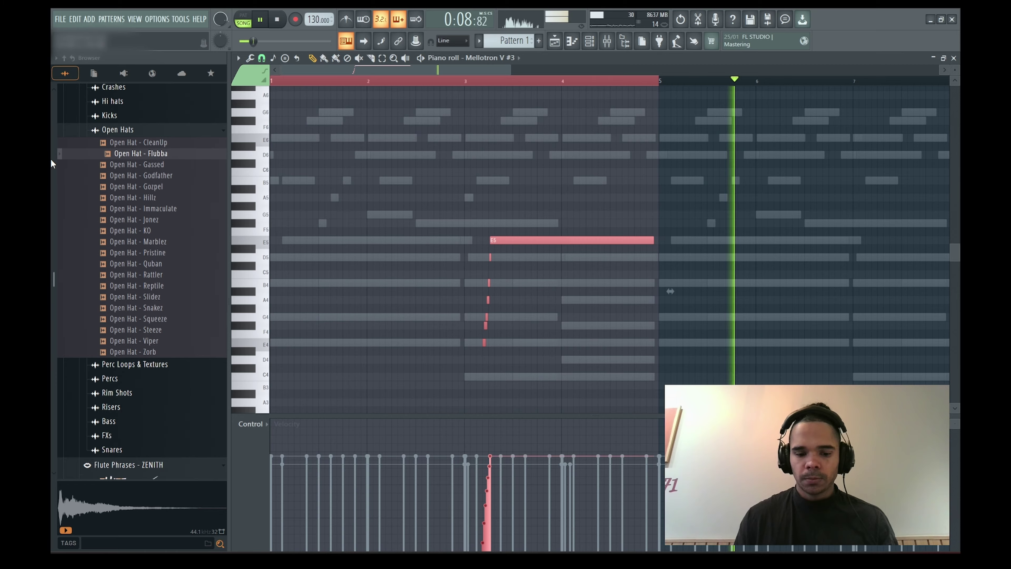
key("ctrl+b")
key("ctrl+b")
scroll(740, 312, "down", 3)
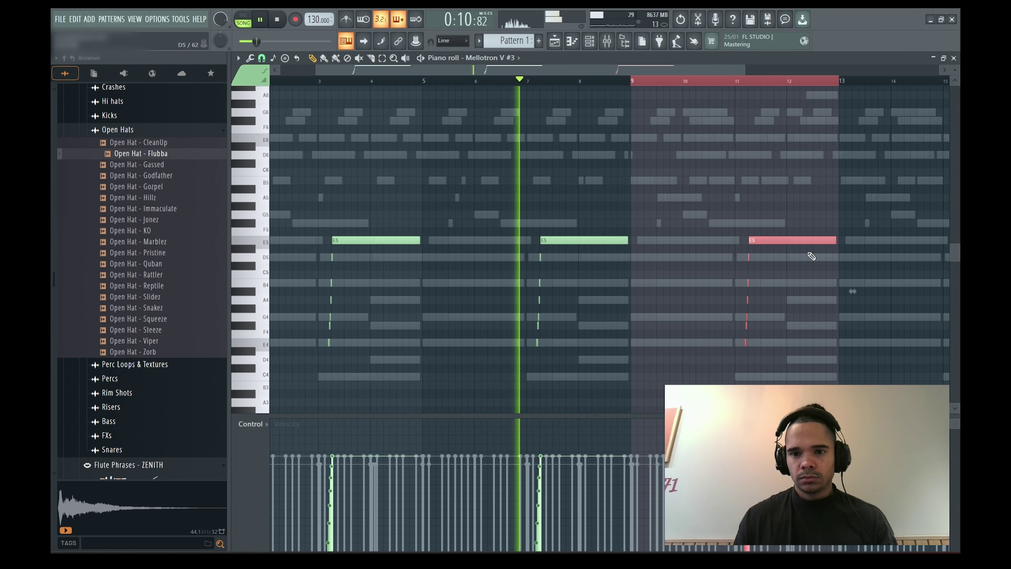
Transpose the third chord copy down five semitones to a B4 top note and lower its second-lowest note to C4
key("Down")
key("Down")
key("Down")
key("Down")
key("Down")
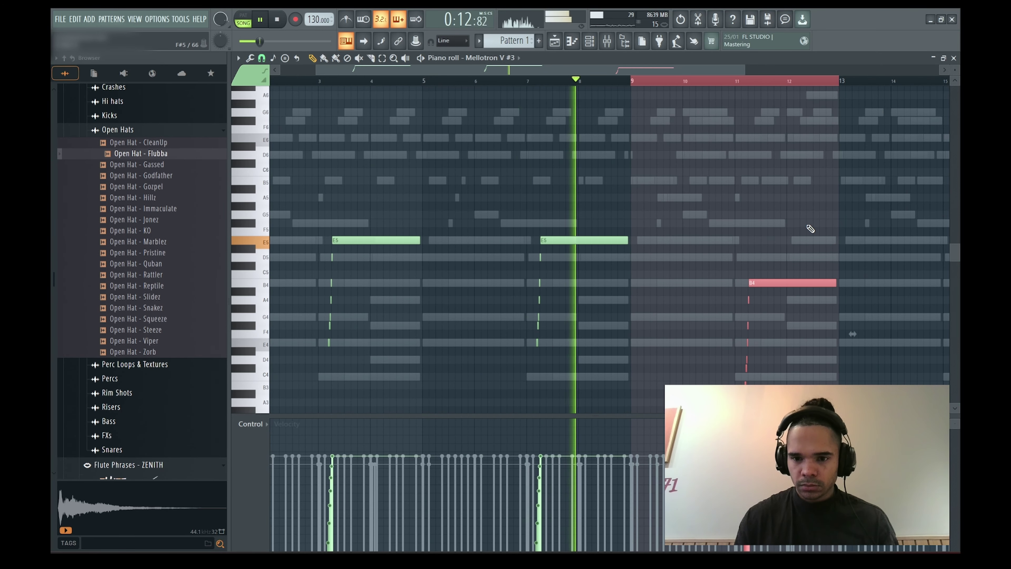
scroll(852, 334, "up", 3)
left_click(661, 380, "ctrl")
left_click_drag(689, 367, 661, 371)
key("shift+Down")
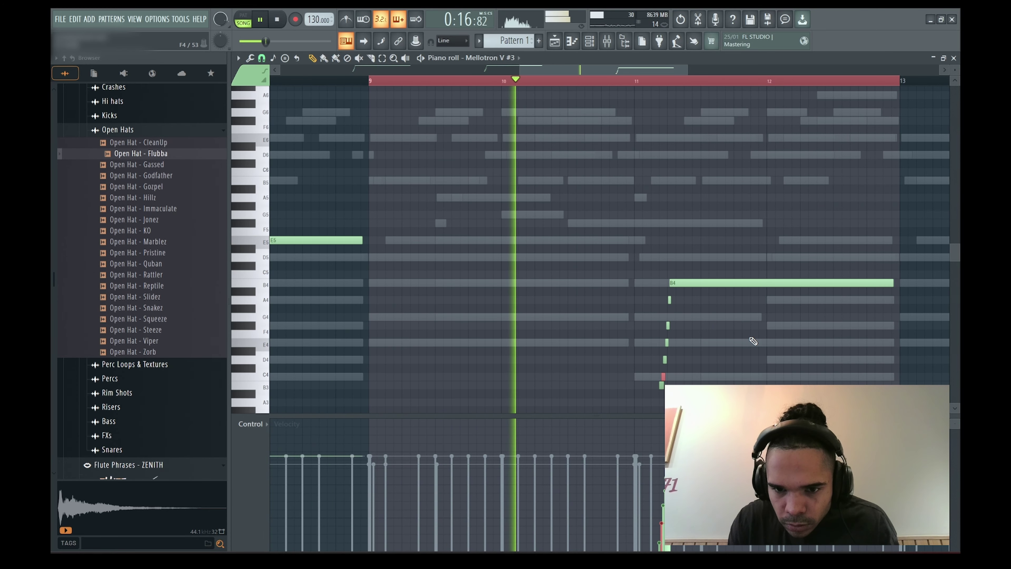
Duplicate the Mellotron V #3 phrase in bars 9–12 into bars 13–16
left_click(752, 340, "ctrl")
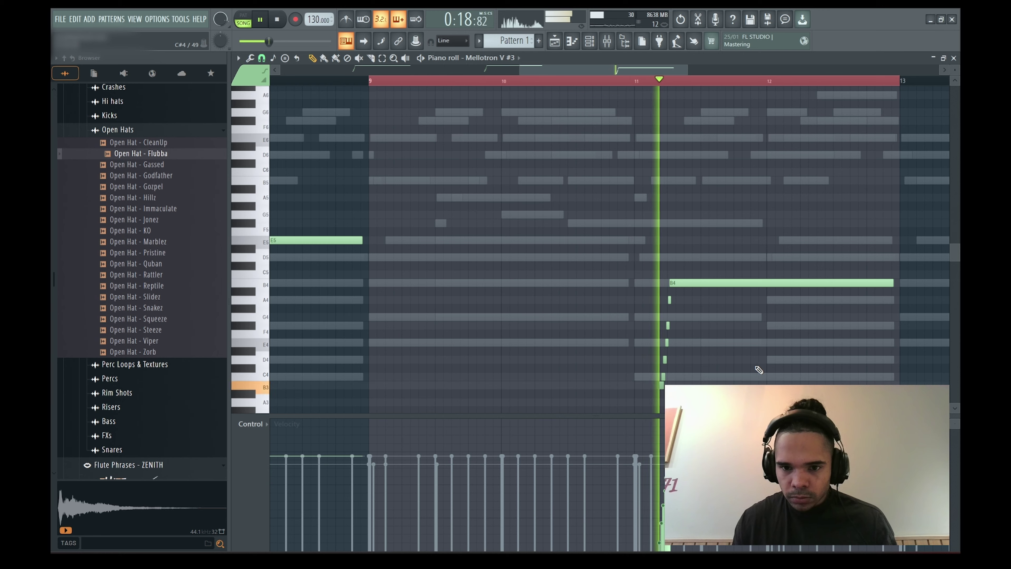
scroll(625, 92, "down", 4)
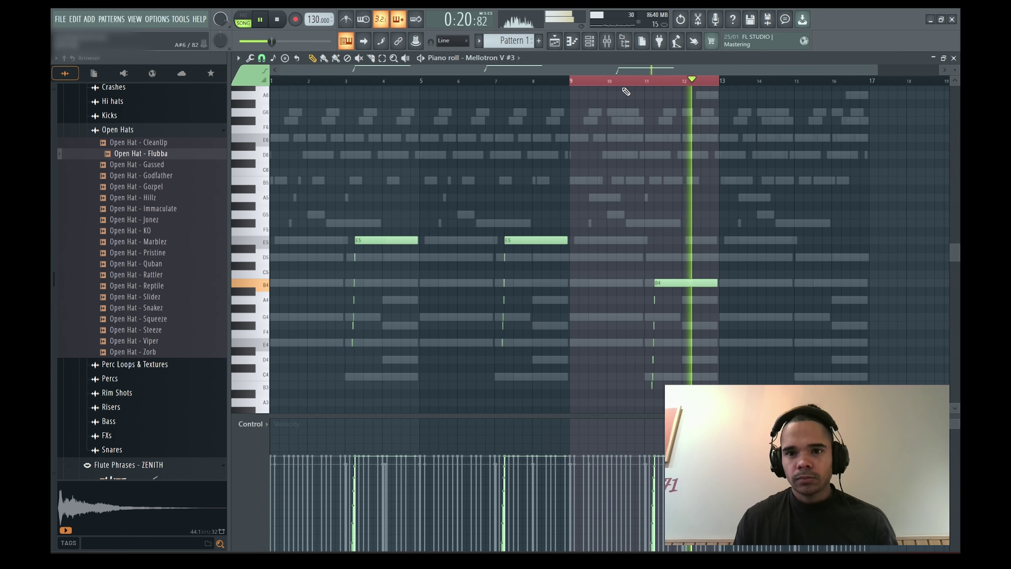
key("ctrl+b")
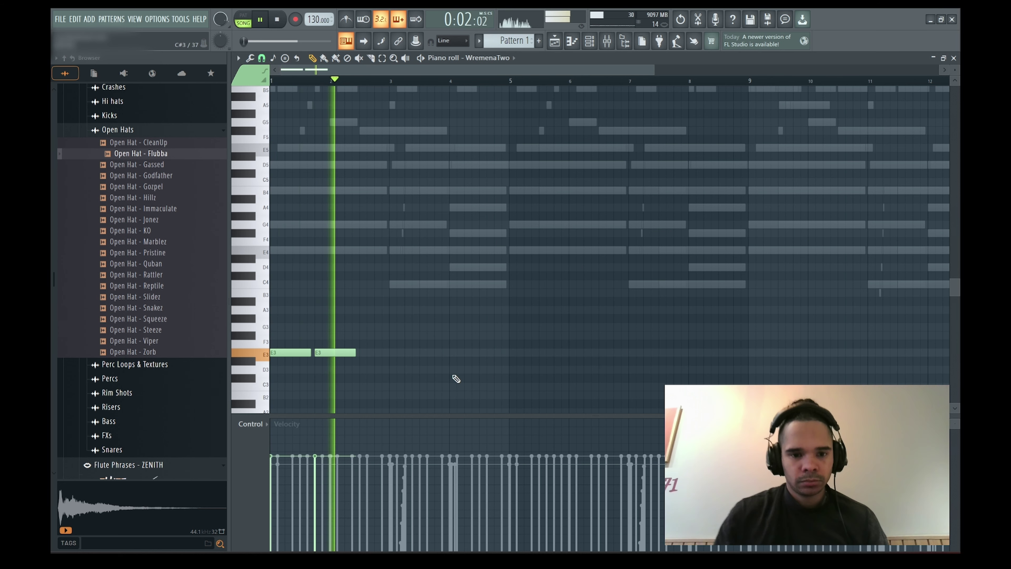
Continue the WremenaTwo line through bars 2–3 with F#4, G4, E4, D4 and a long C4, and raise all note velocities
key("space")
scroll(457, 378, "up", 4, "ctrl")
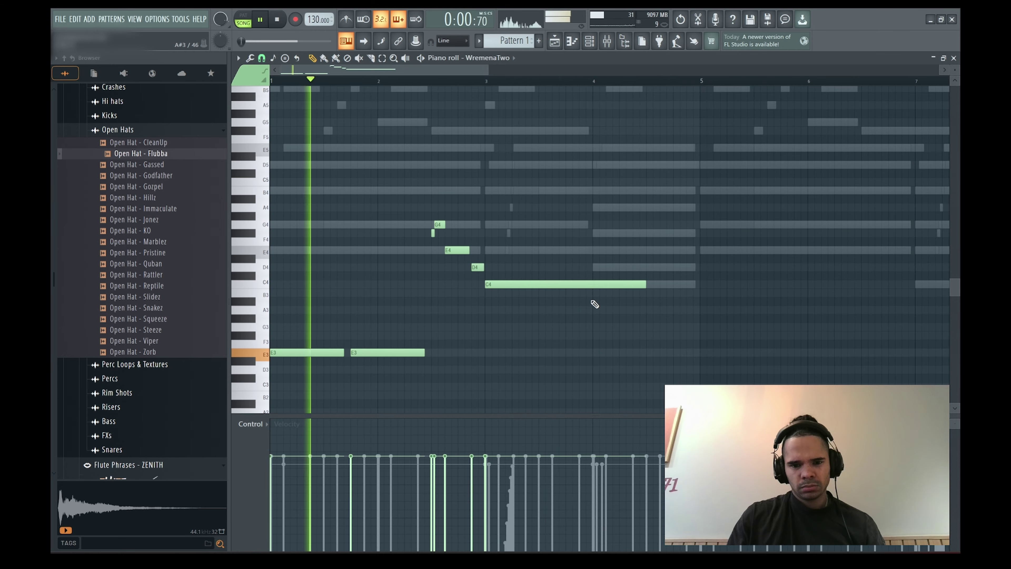
key("ctrl+a")
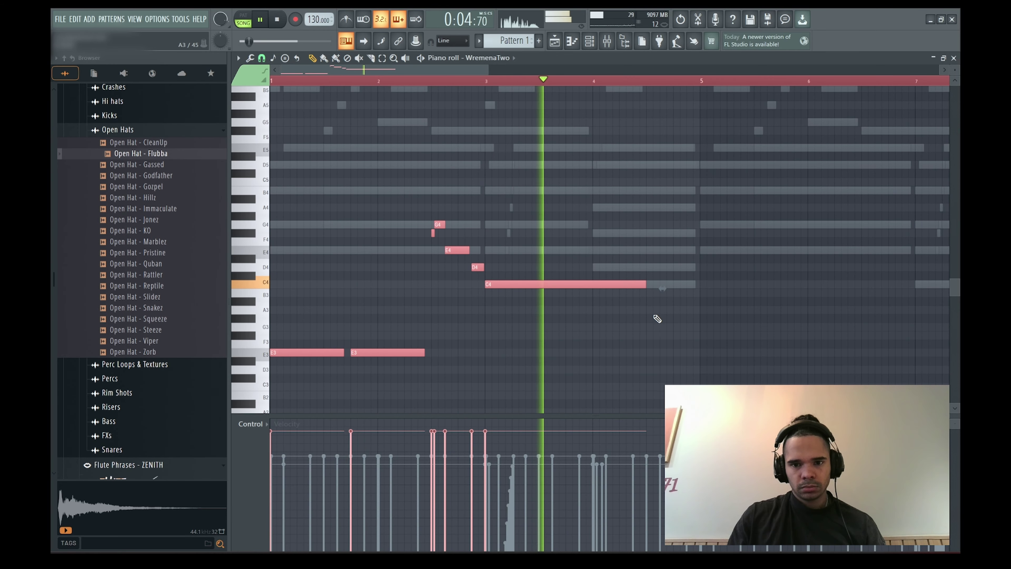
Shorten the C4 note to end with bar 3 and add a D4 note lasting all of bar 4
left_click(660, 315)
left_click_drag(645, 285, 599, 292)
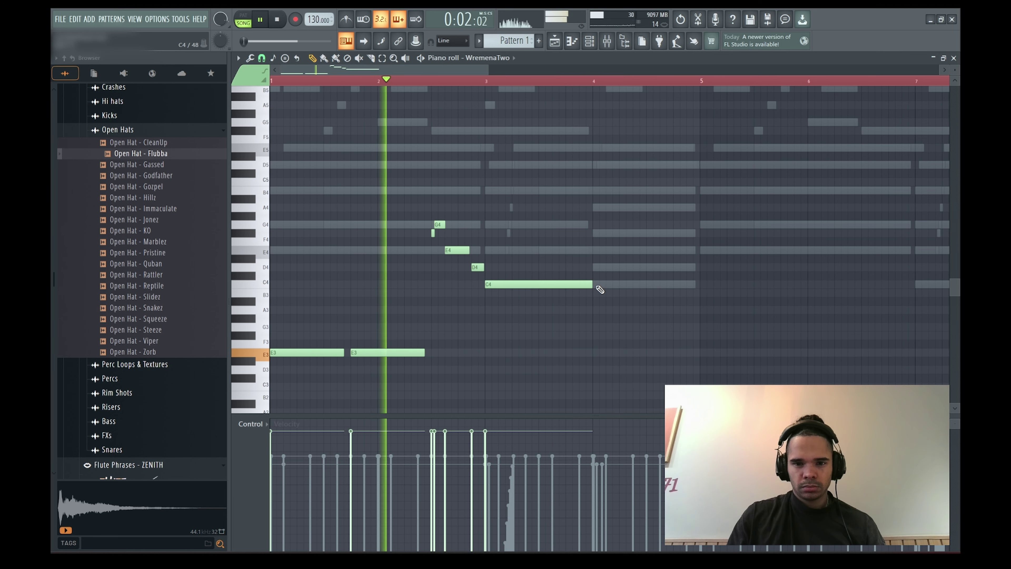
left_click(597, 266)
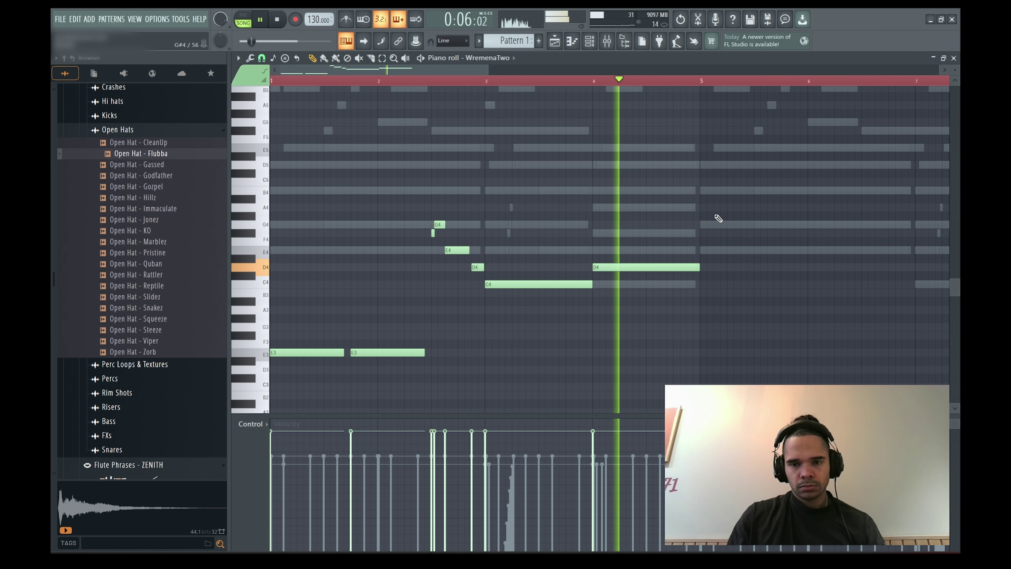
Duplicate the first four WremenaTwo bars into bars 5–8 and rework the end of bar 6 as a rising A4, B4, C5 run
left_click_drag(708, 85, 52, 167)
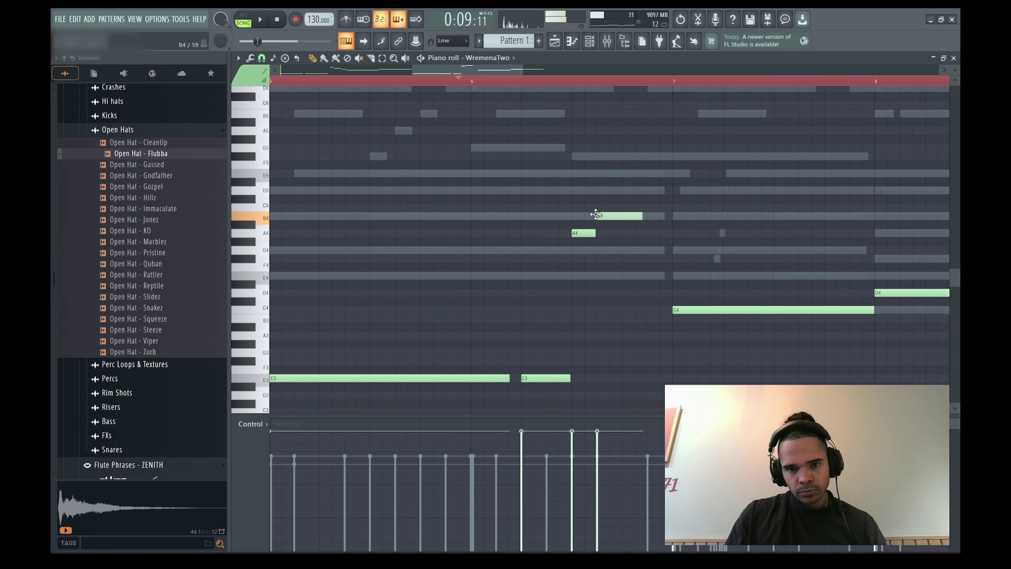
key("space")
left_click_drag(641, 207, 669, 225)
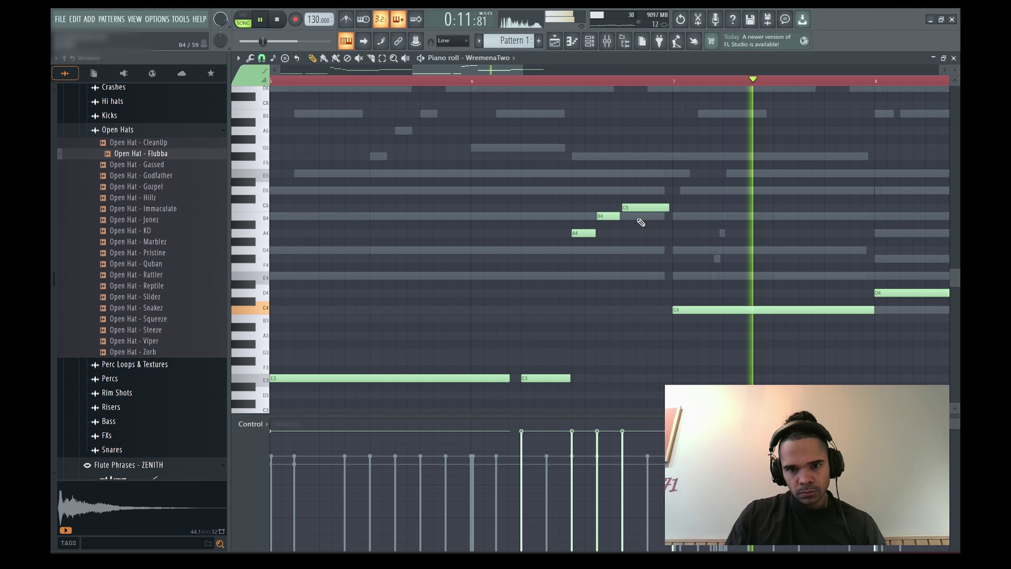
scroll(627, 214, "down", 3)
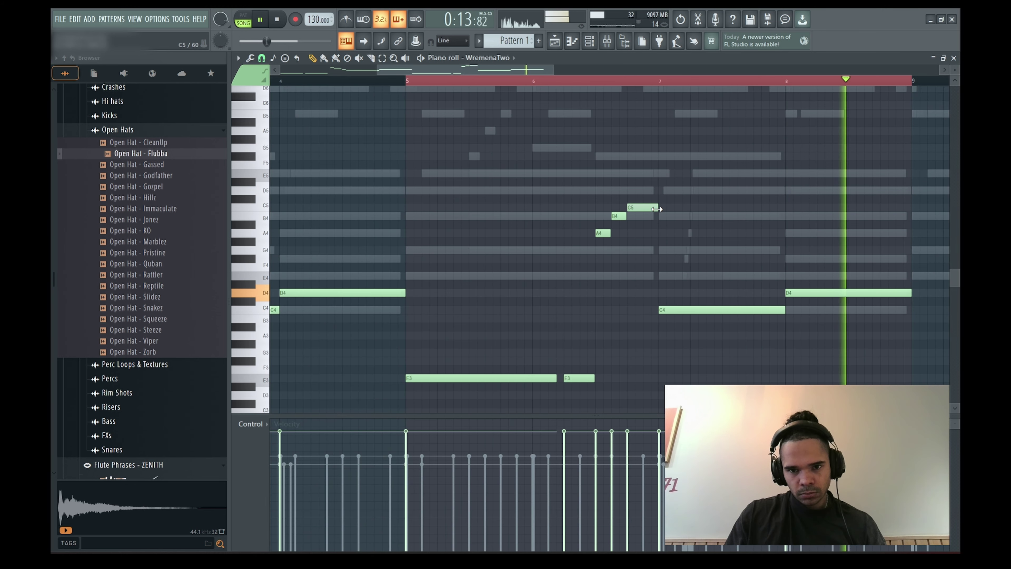
scroll(653, 217, "up", 3)
scroll(673, 239, "down", 7)
scroll(693, 325, "up", 1)
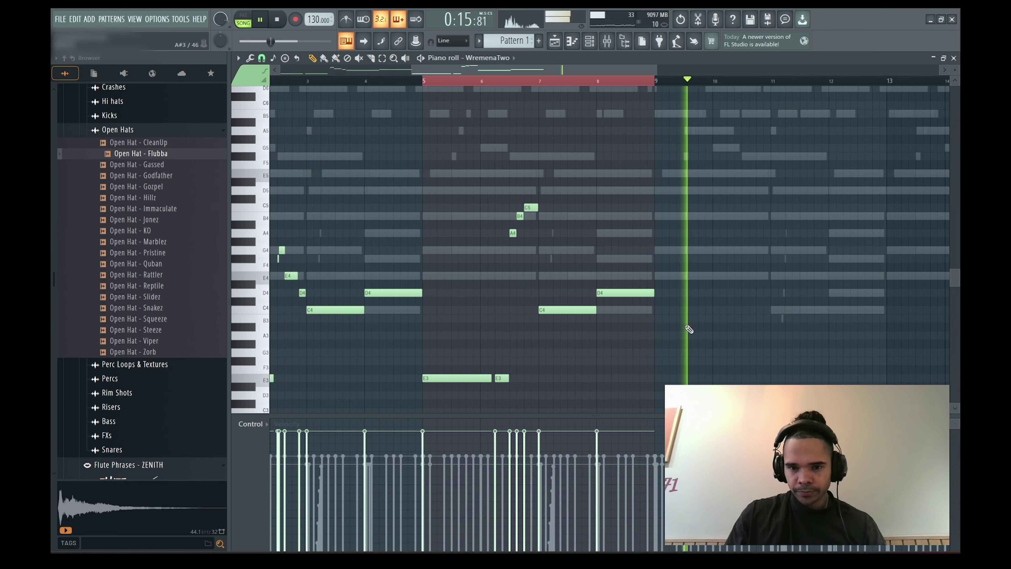
Shorten the C4 note in bar 7 and add a short B3 note leading into the D4 of bar 8
scroll(625, 319, "up", 2)
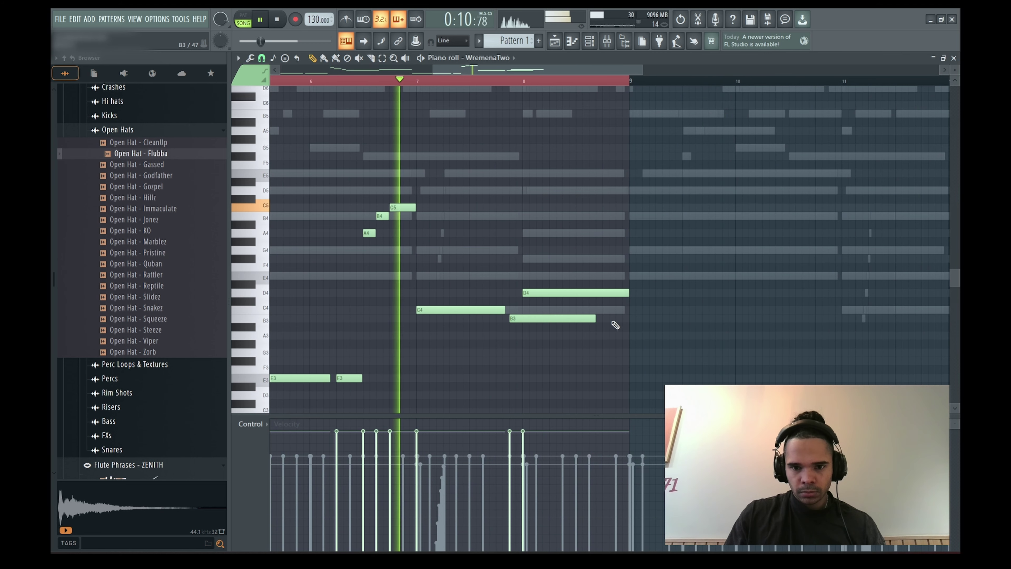
left_click_drag(596, 317, 518, 318)
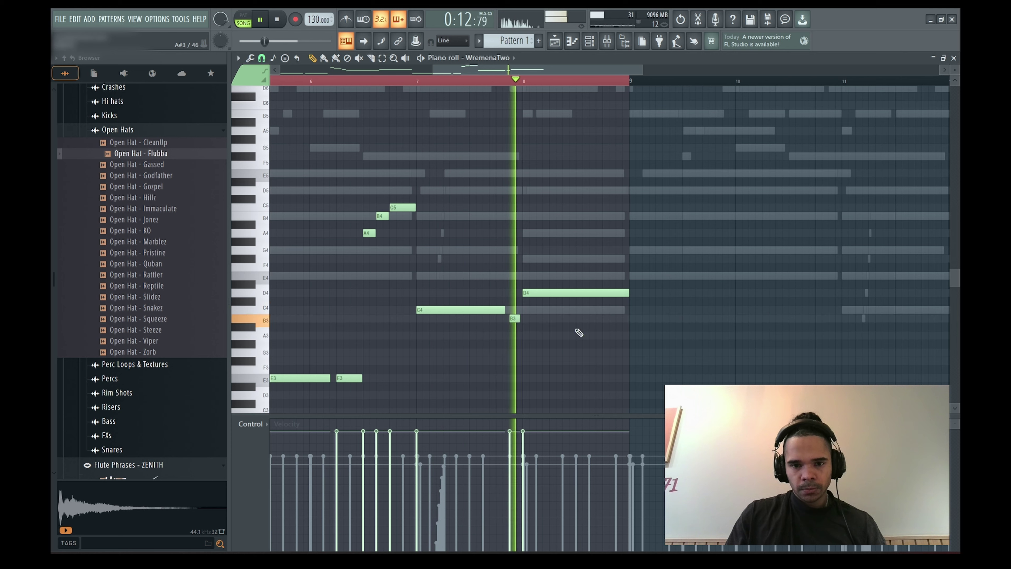
scroll(494, 337, "up", 3)
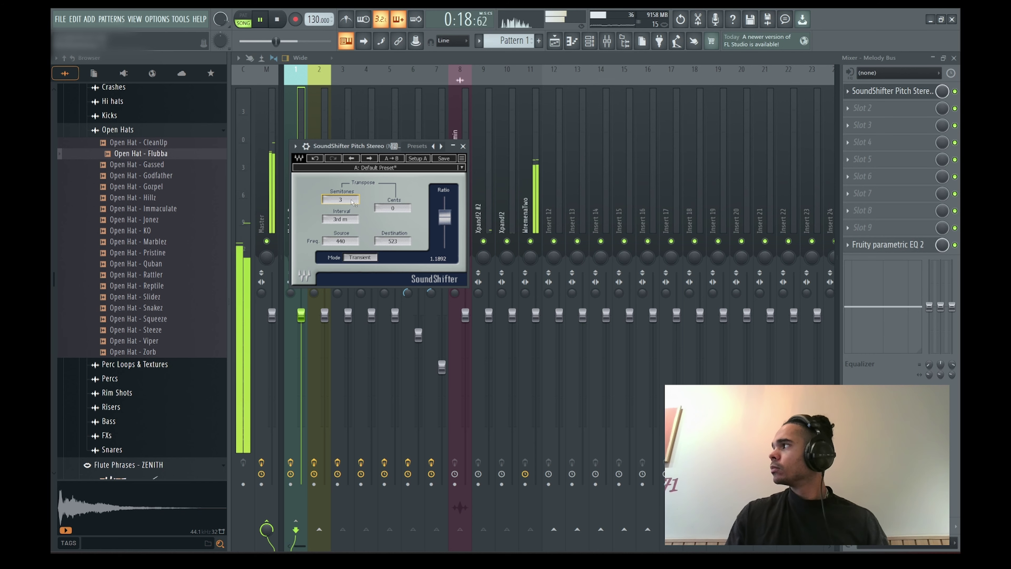
Add Chorus JUN-6 at a reduced mix level and J37 Stereo to slots 2 and 3 of the Melody Bus
left_click(863, 105)
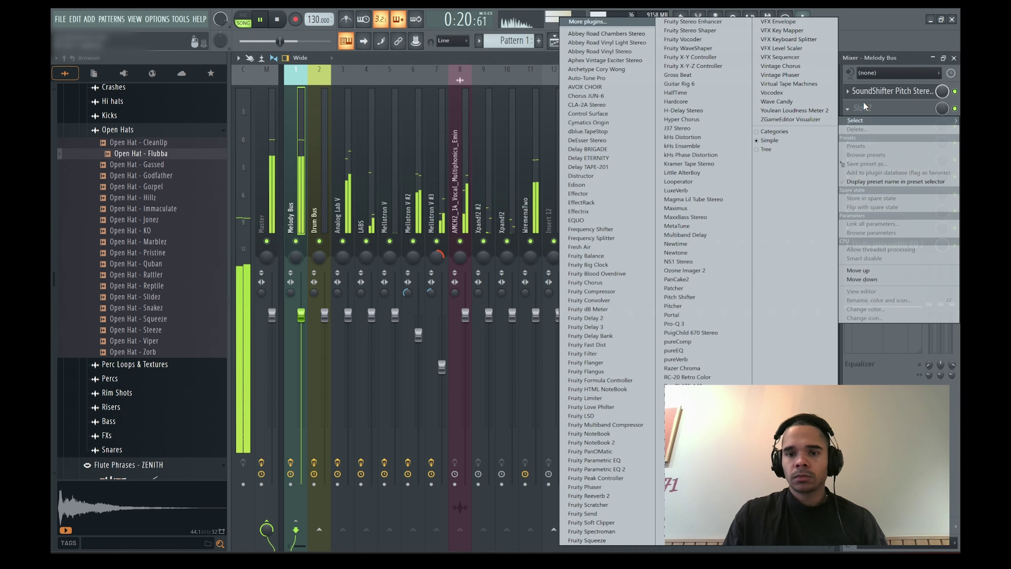
key("Return")
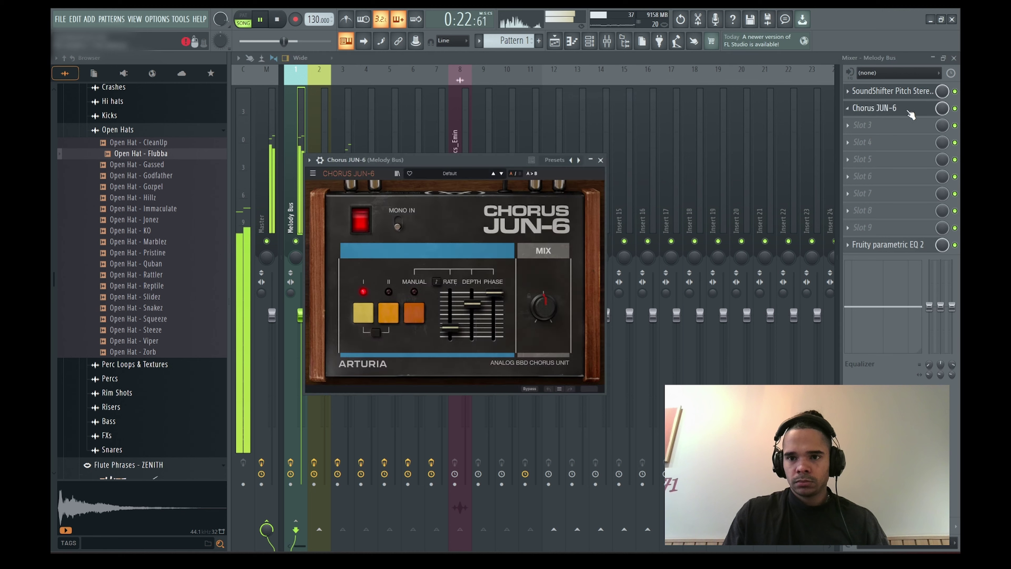
left_click_drag(941, 109, 942, 134)
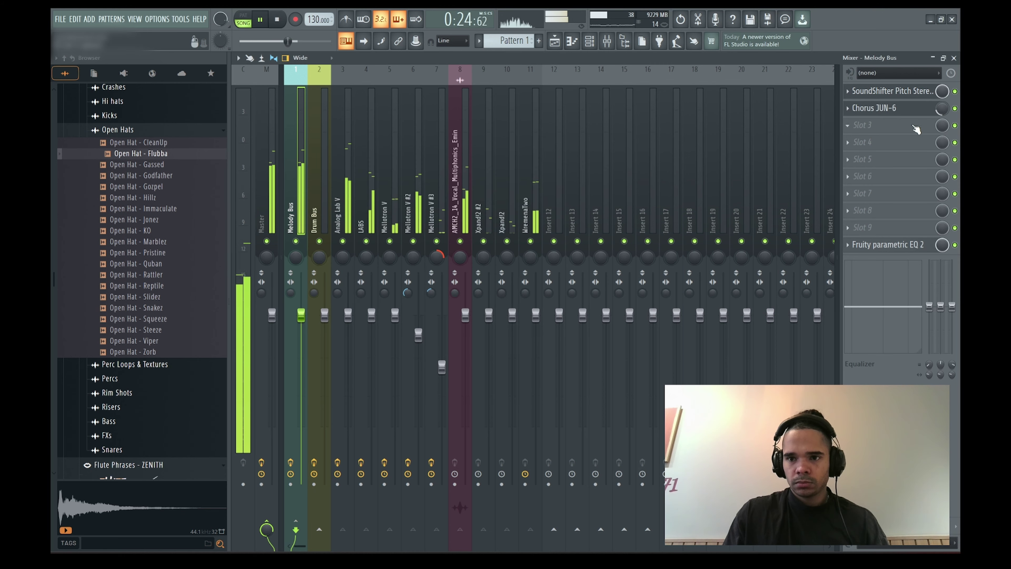
left_click(912, 125)
key("j")
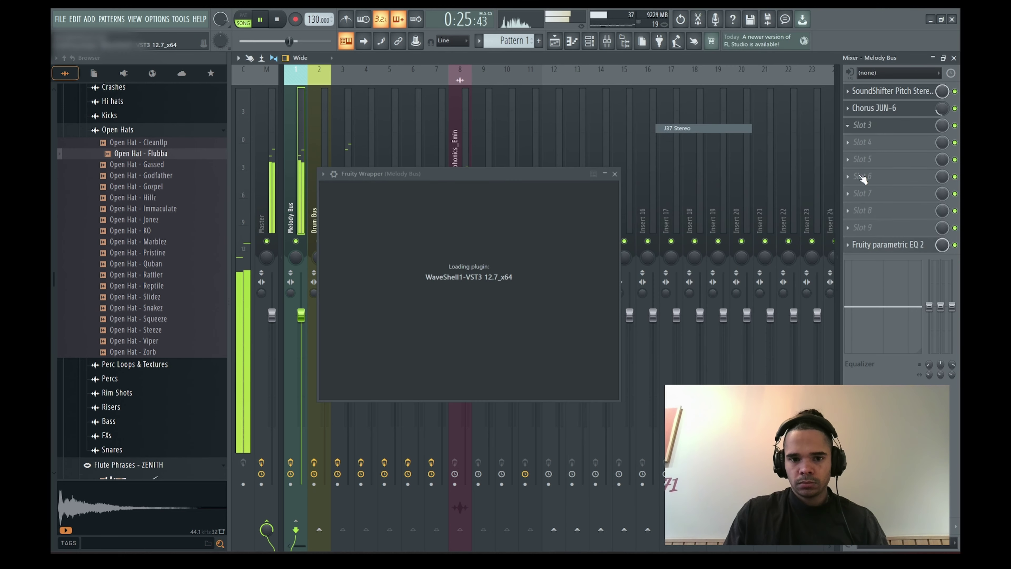
Add RC-20 Retro Color with the Vinyl 1 preset to slot 4 of the Melody Bus and lower its Noise amount
left_click(882, 146)
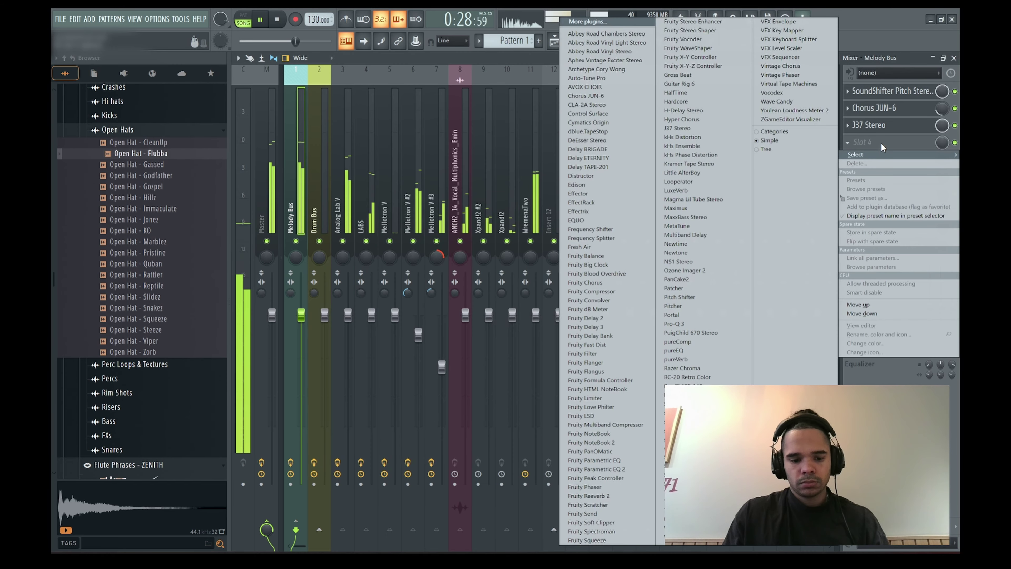
left_click(687, 377)
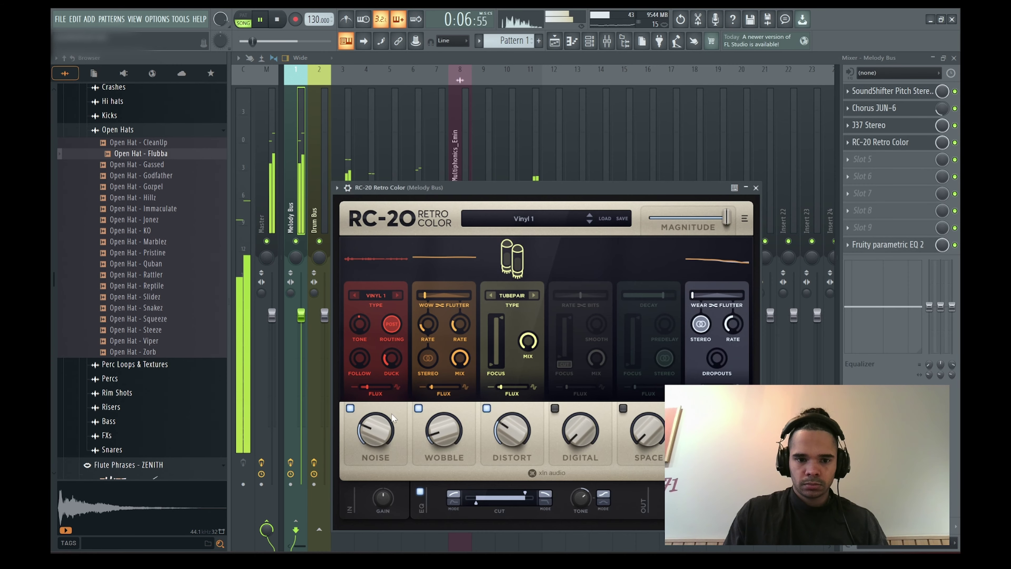
left_click_drag(376, 440, 376, 444)
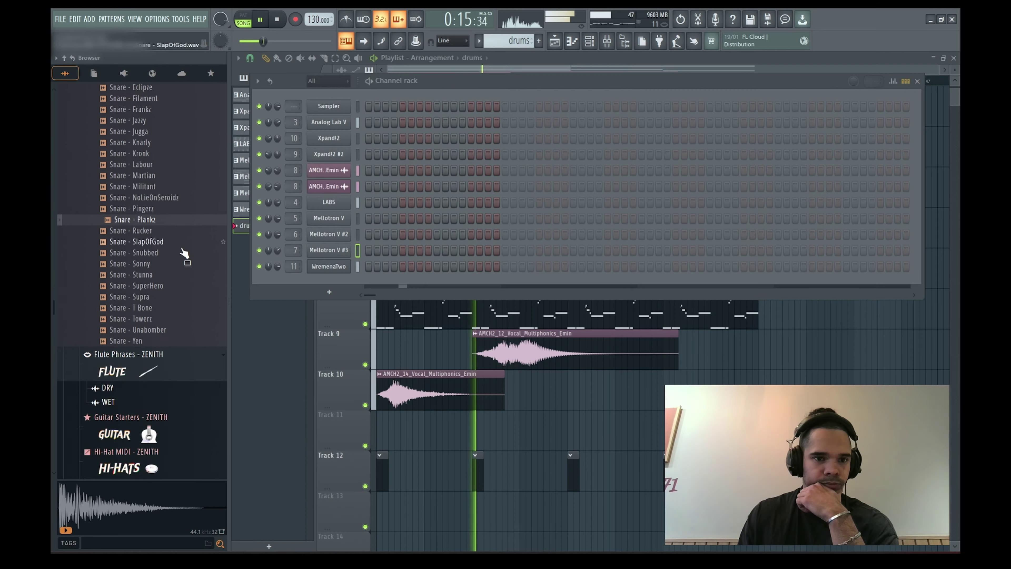
Audition the snare samples and load Snare - SuperHero into a new channel
scroll(183, 247, "down", 4)
left_click(155, 155)
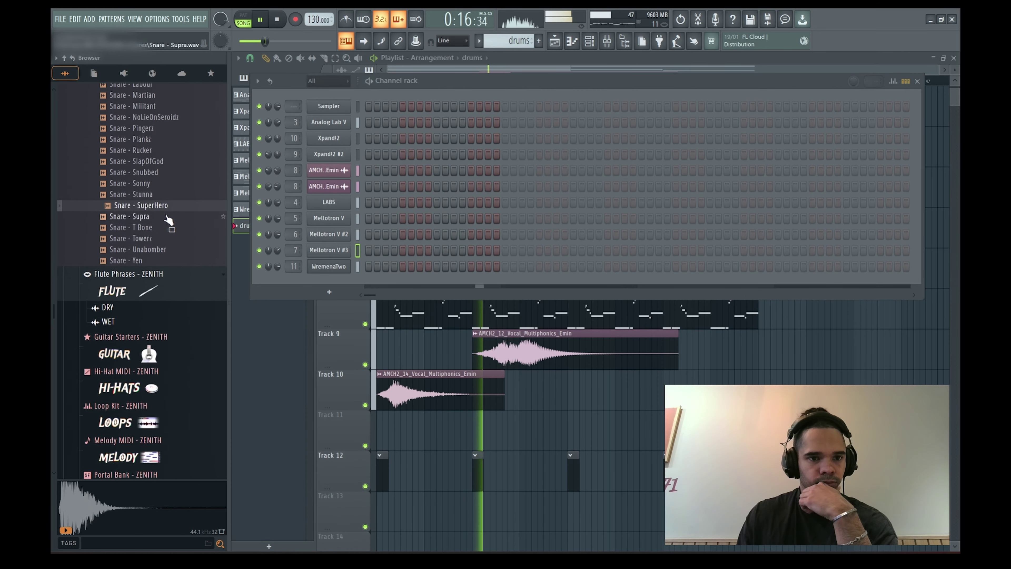
right_click(163, 219)
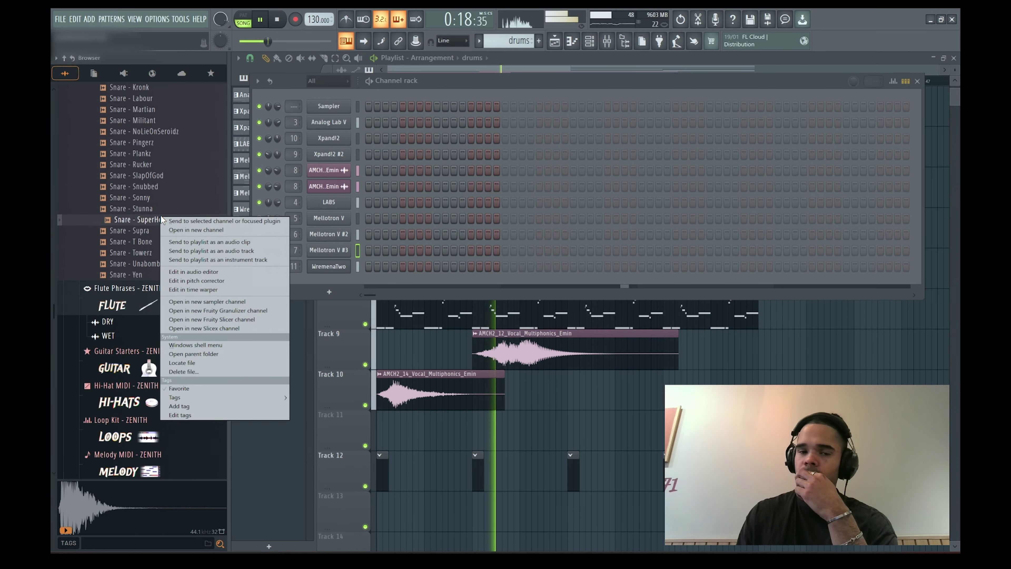
left_click(170, 230)
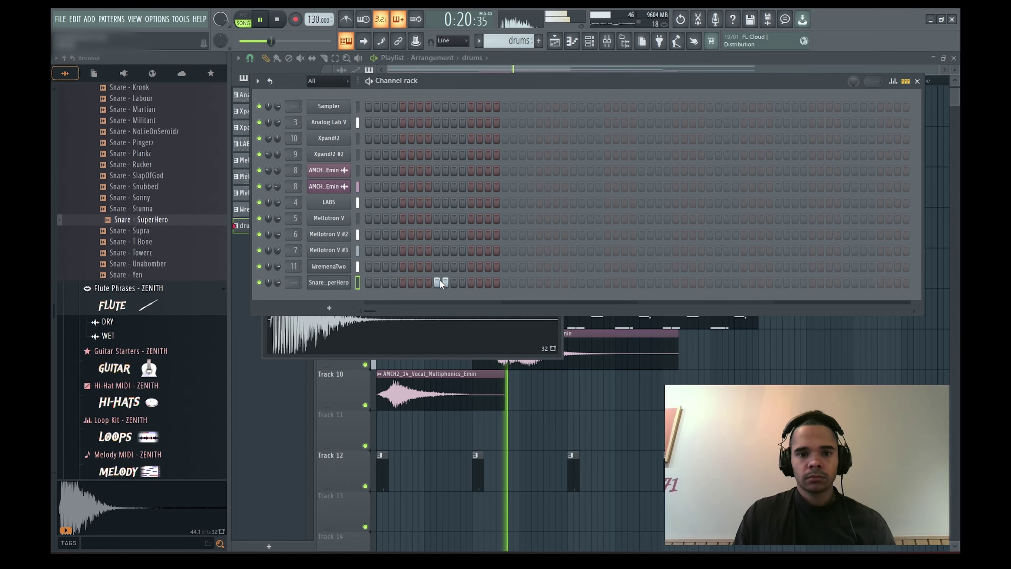
Place a Snare - SuperHero hit on beat 3 of bar 1 and repeat it in every bar through bar 8
right_click(322, 283)
left_click(438, 280)
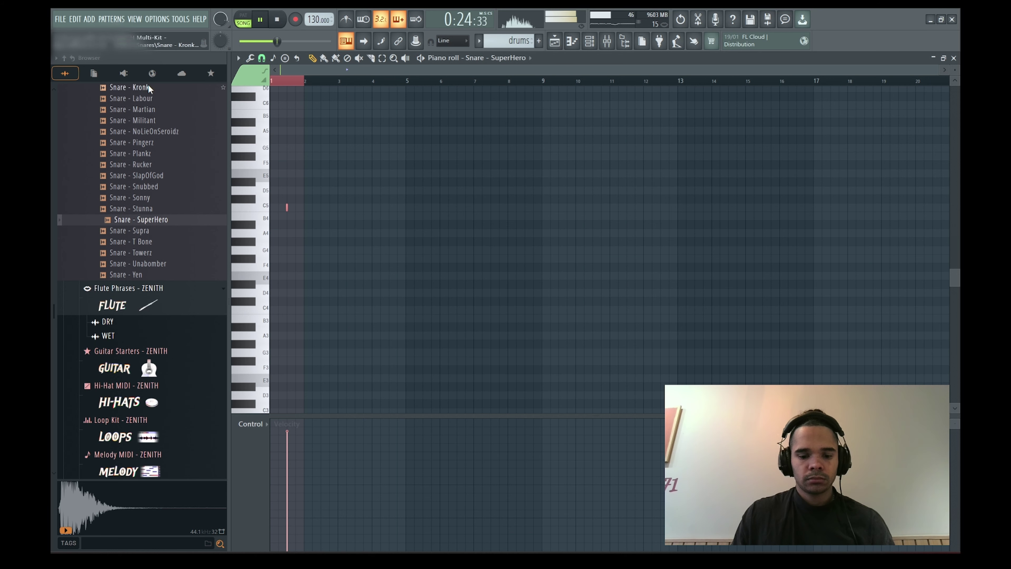
key("ctrl+b")
key("ctrl+b")
key("ctrl+b")
key("ctrl+b")
key("ctrl+b")
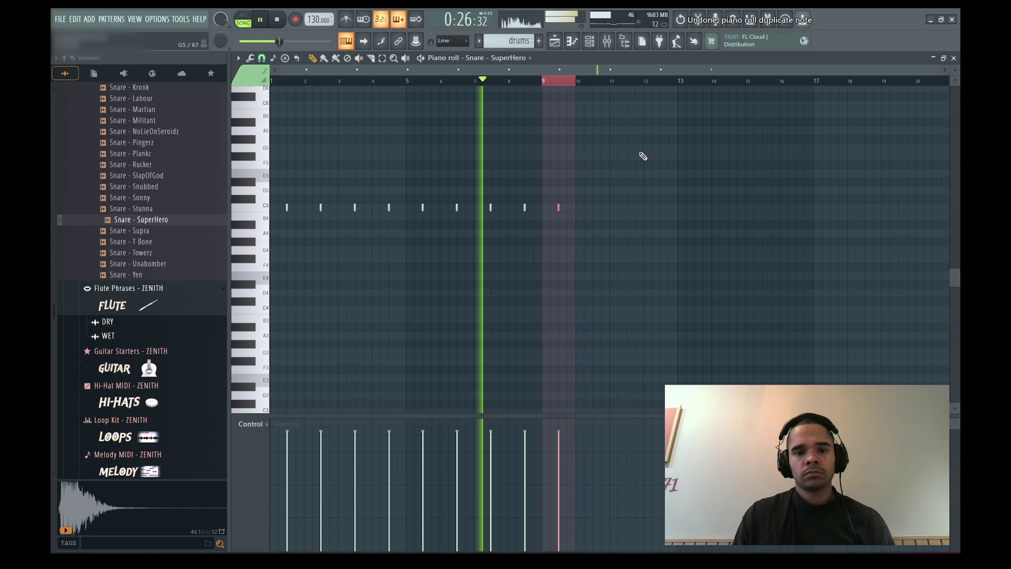
key("ctrl+z")
key("ctrl+a")
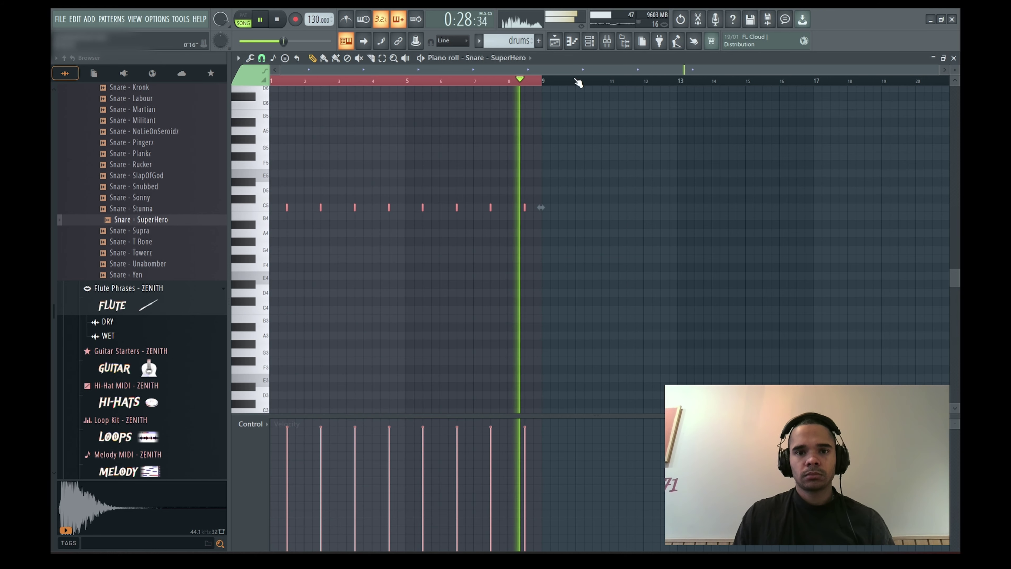
Load OH TREASURY - 400LB and place a short C5 hit at bar 1 and a two-beat note from beat 4
key("F6")
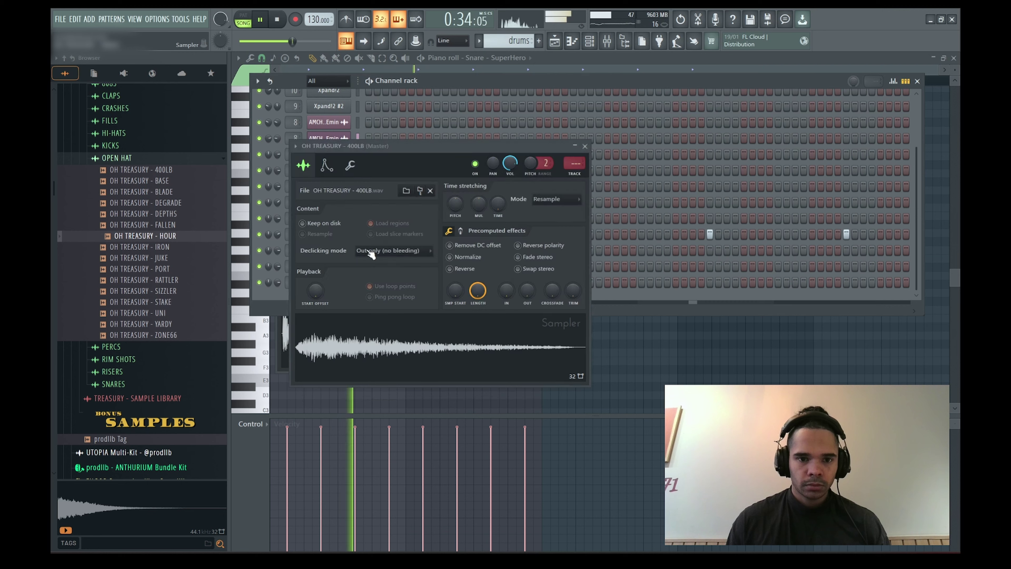
left_click(326, 165)
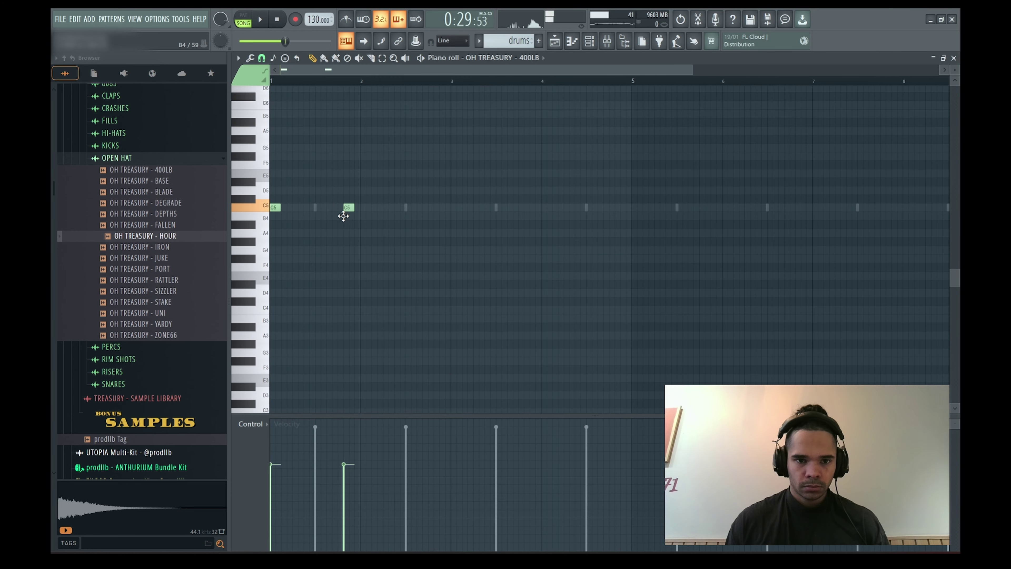
left_click_drag(348, 207, 381, 228)
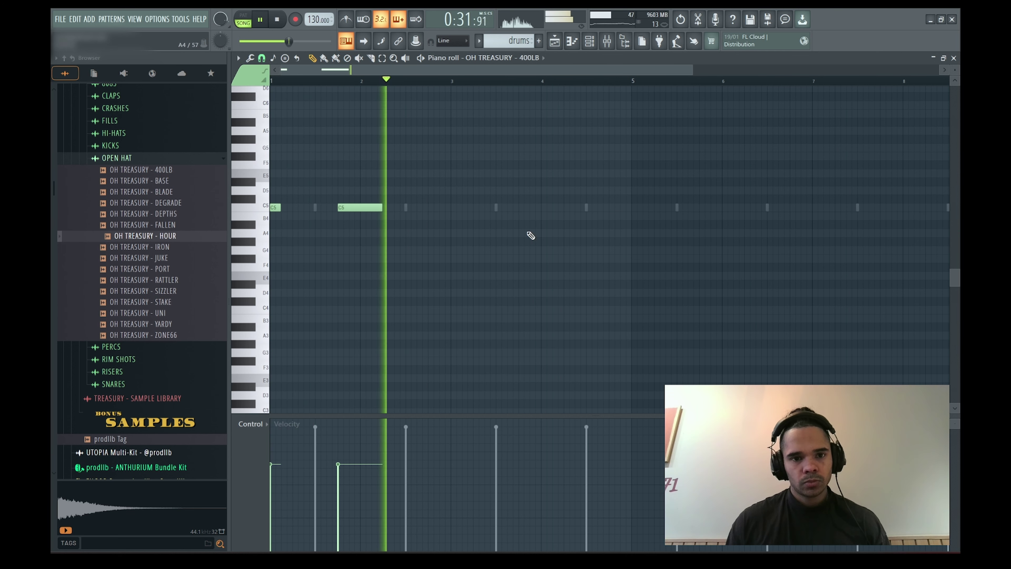
key("space")
key("space")
scroll(443, 217, "up", 2)
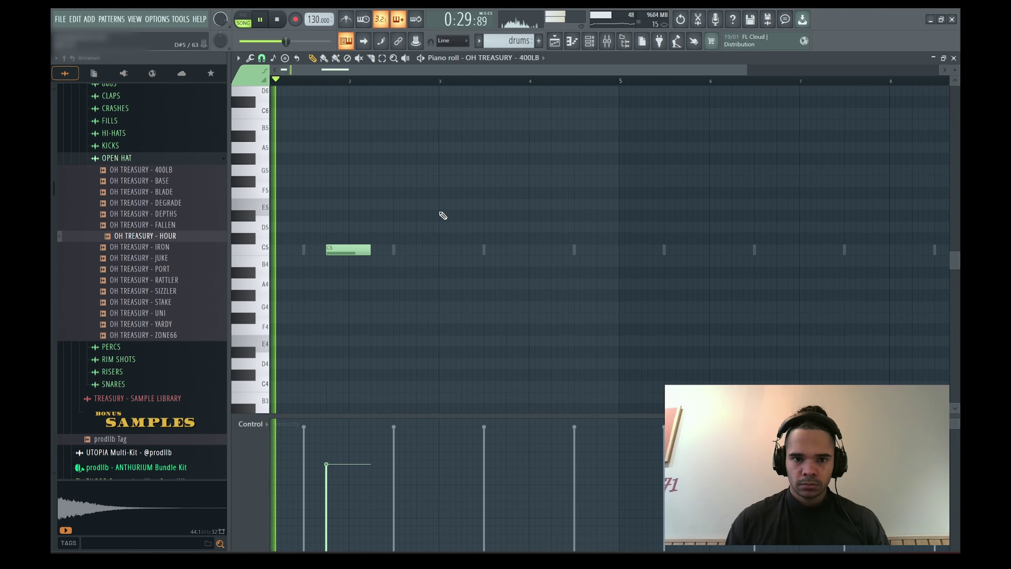
Duplicate the first two bars of the 400LB open-hat pattern into bars 3–4
scroll(442, 191, "down", 1)
left_click_drag(437, 81, 200, 122, "ctrl")
key("ctrl+b")
left_click(545, 249, "ctrl")
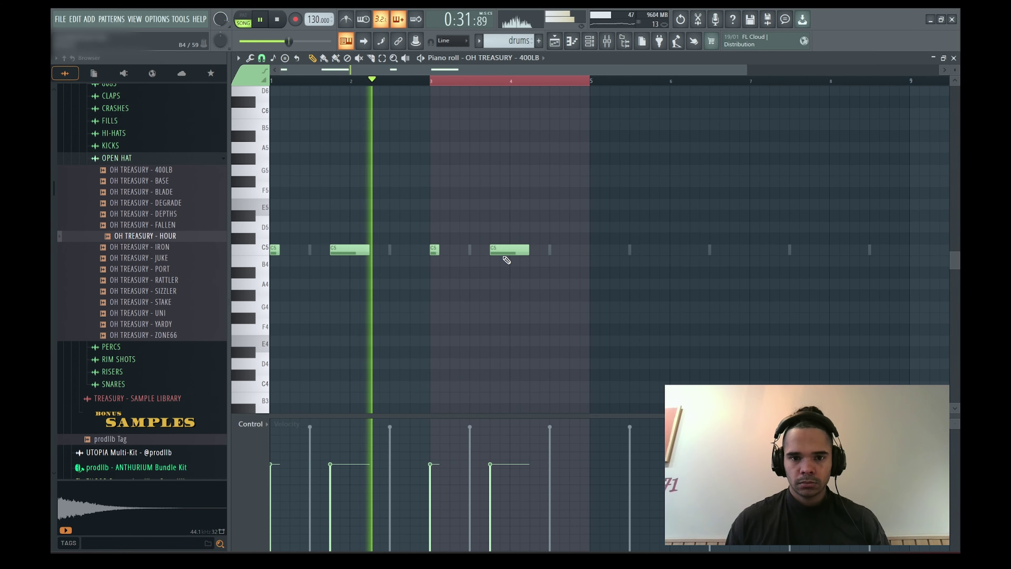
Rework the 400LB ending with a short hit in bar 3 and a three-beat note in bar 4, then duplicate bars 1–4 into bars 5–8
left_click_drag(502, 249, 592, 251)
left_click(533, 250)
left_click_drag(592, 81, 274, 125, "ctrl")
key("ctrl+b")
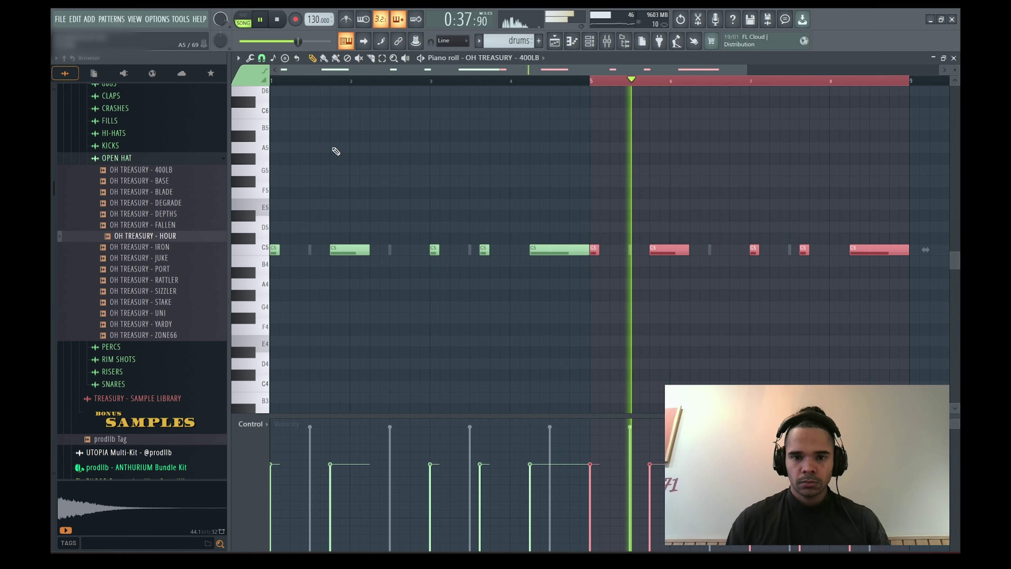
Sequence OH TREASURY - HOUR with two short C5 hits in bar 1, a longer one in bar 2 and short hits in bars 3 and 4
scroll(585, 277, "up", 1)
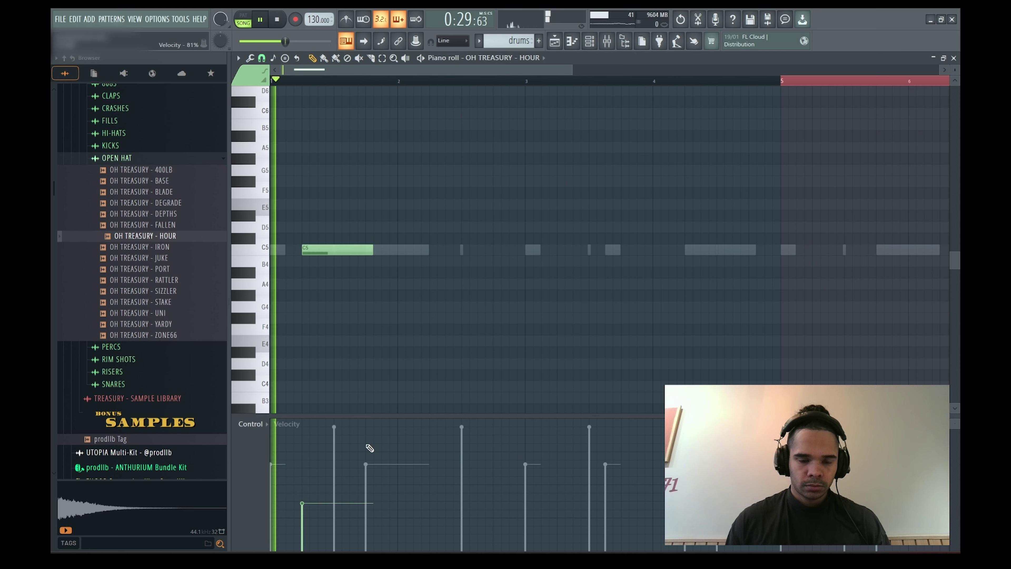
left_click(324, 249)
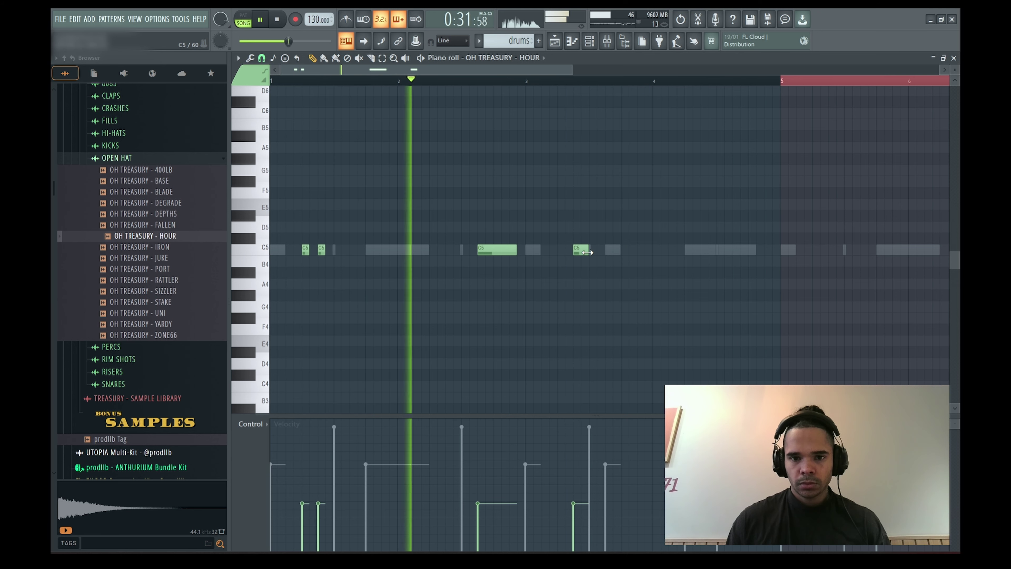
left_click_drag(587, 252, 581, 252)
left_click(665, 251)
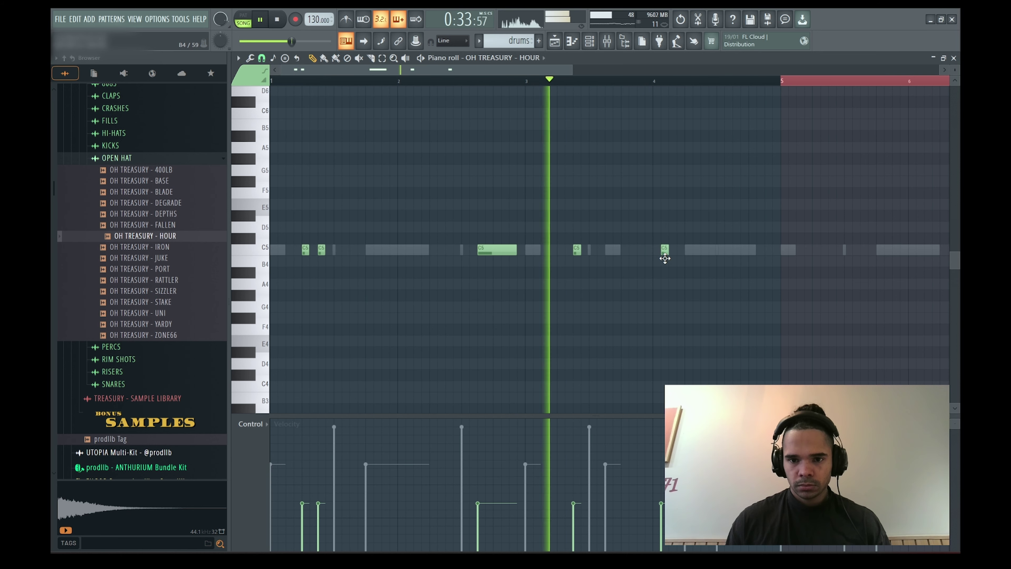
left_click_drag(664, 258, 673, 259)
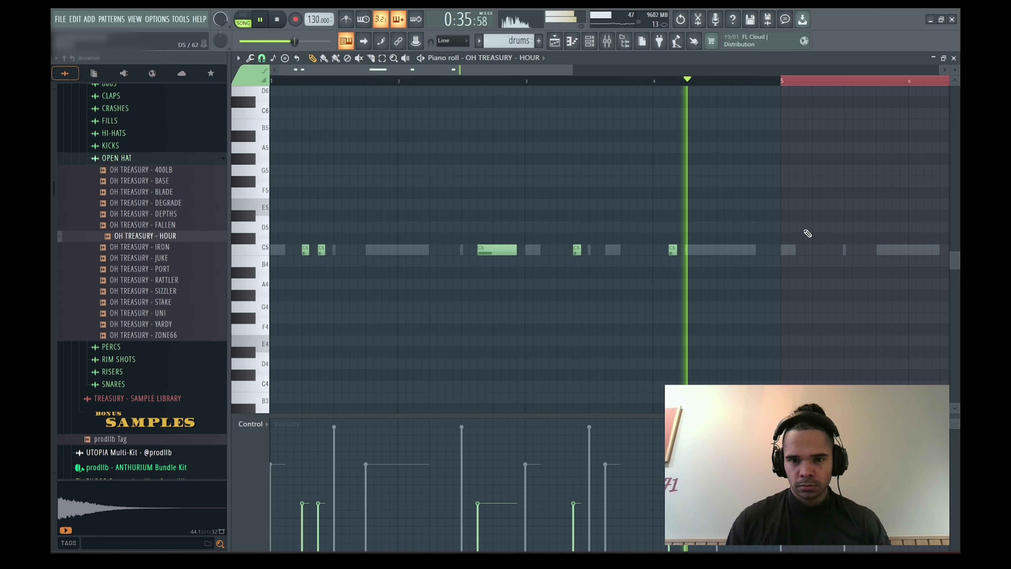
scroll(618, 135, "down", 3)
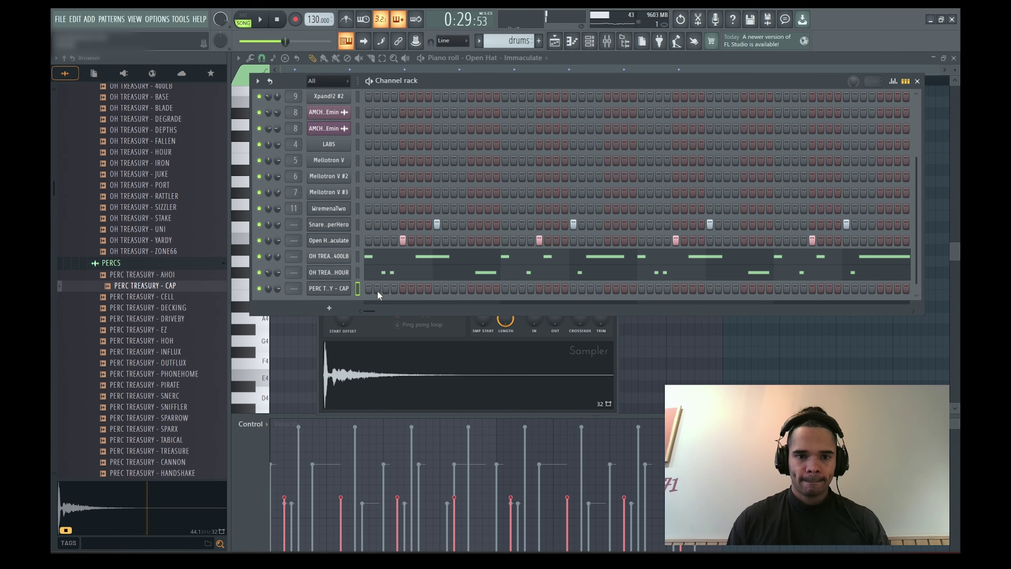
Place a PERC TREASURY - CAP hit on beat 3 of bar 1 and duplicate the four-bar pattern into bars 5–8
right_click(347, 285)
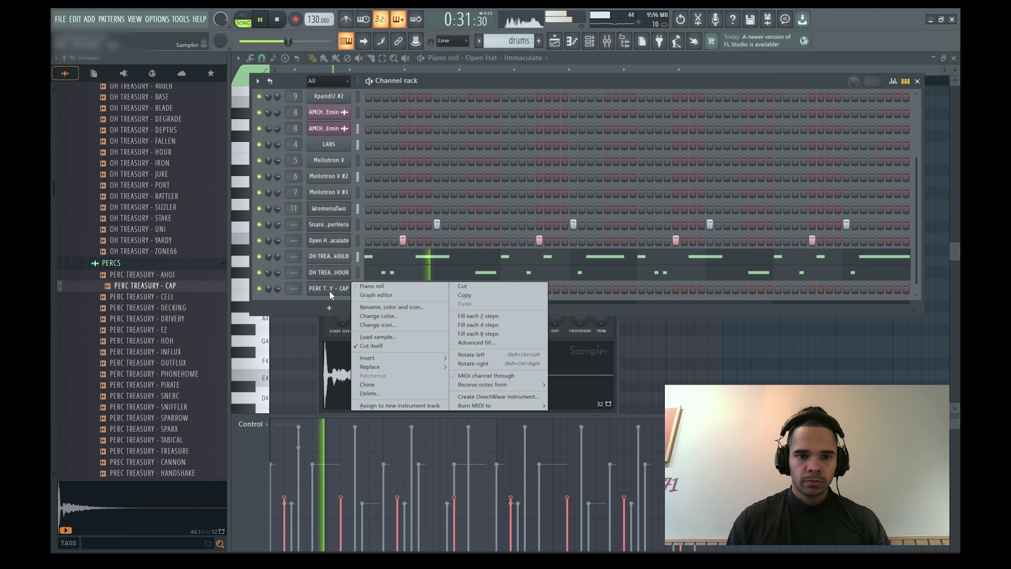
left_click(380, 289)
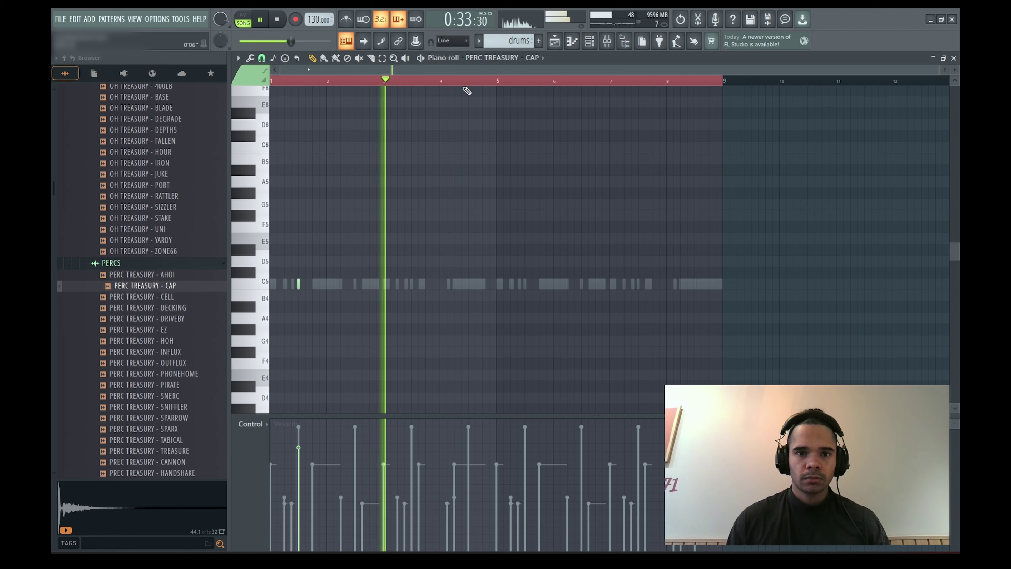
left_click_drag(501, 83, 129, 223)
key("ctrl+b")
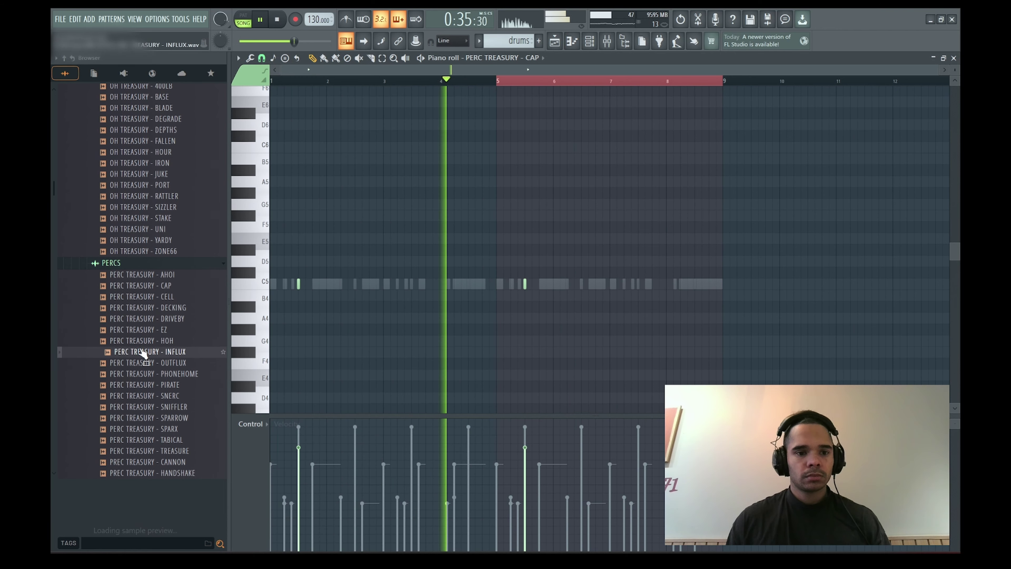
Load HI-HAT TREASURY - BEASTMODE into a new channel and fill every second step
scroll(196, 343, "up", 4)
left_click(195, 296)
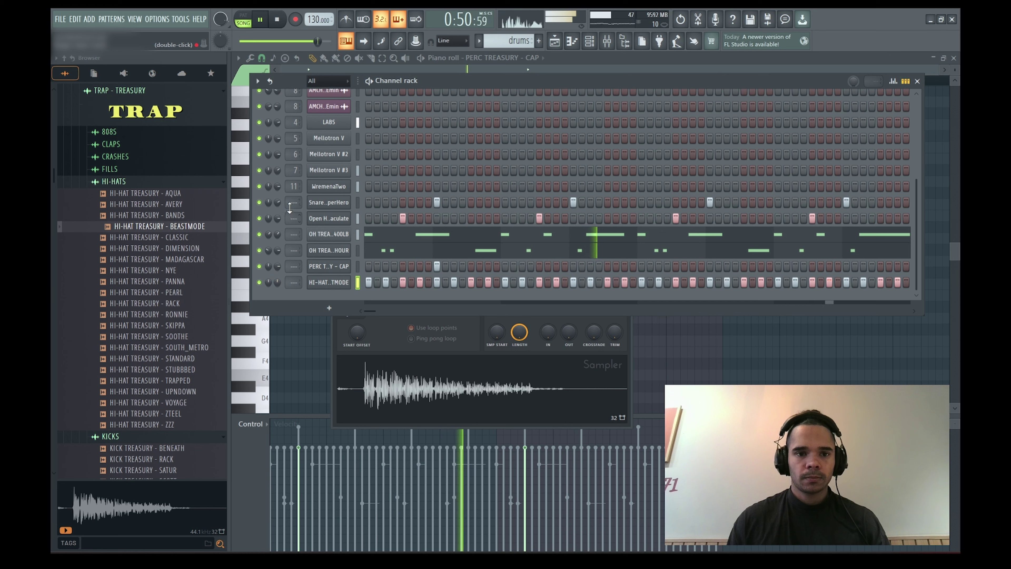
left_click(329, 202)
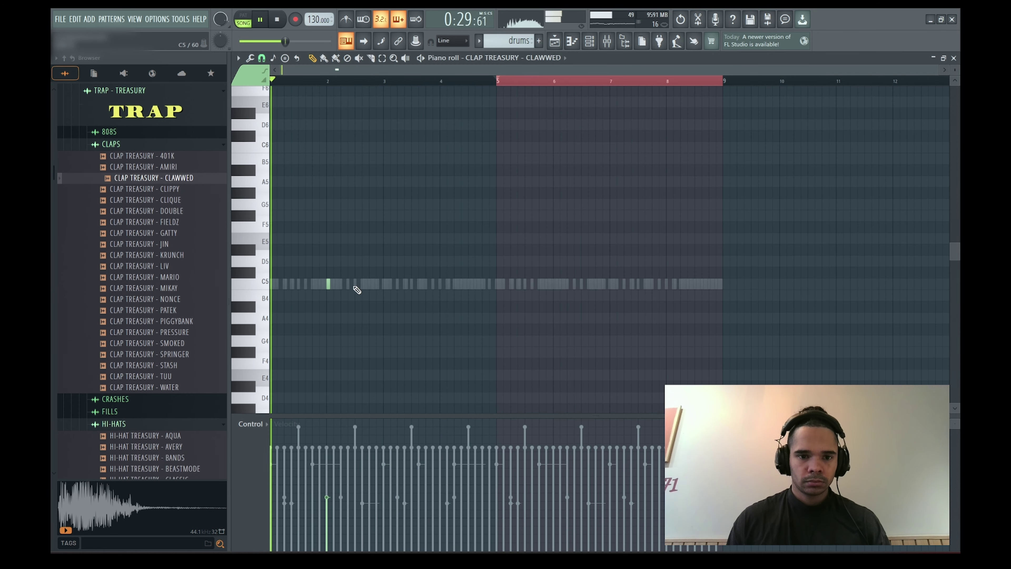
Place two CLAP TREASURY - CLAWWED hits, one late in bar 1 and one early in bar 2, with the second at a higher velocity
right_click(329, 286)
left_click(337, 284)
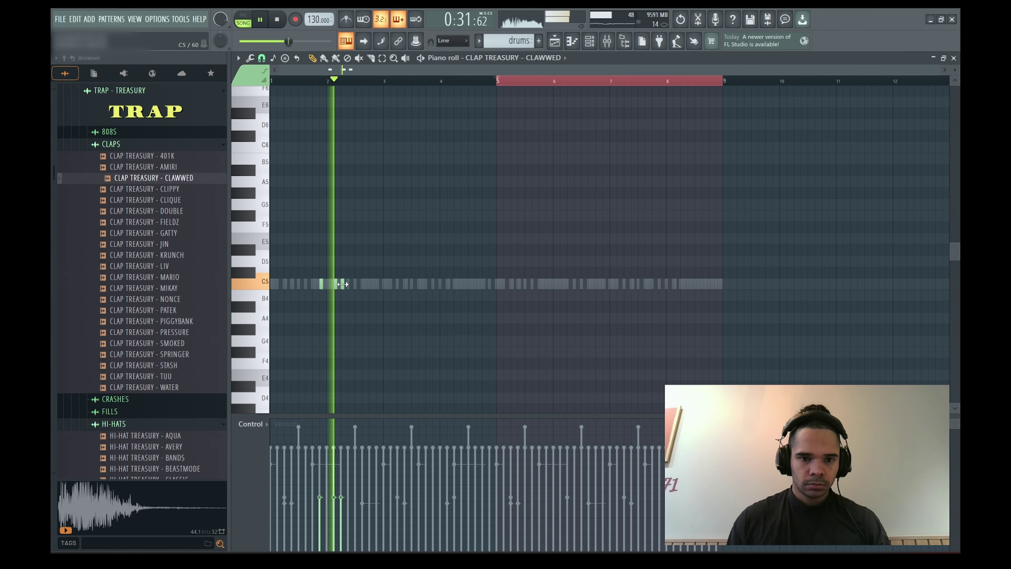
right_click(343, 285)
left_click_drag(319, 473, 343, 457)
key("space")
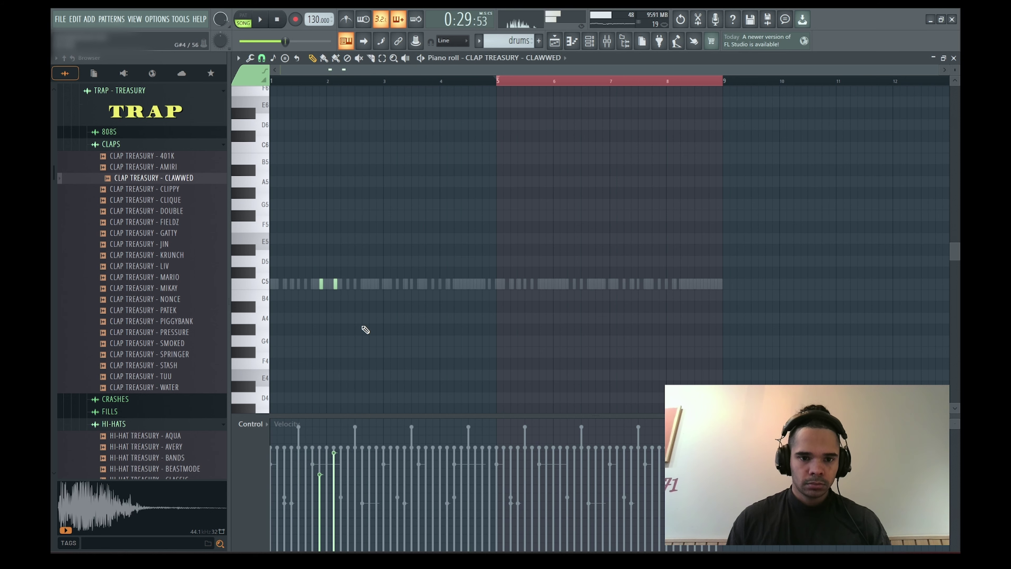
Duplicate the first four bars of the clap pattern into bars 5–8
left_click_drag(386, 82, 272, 84)
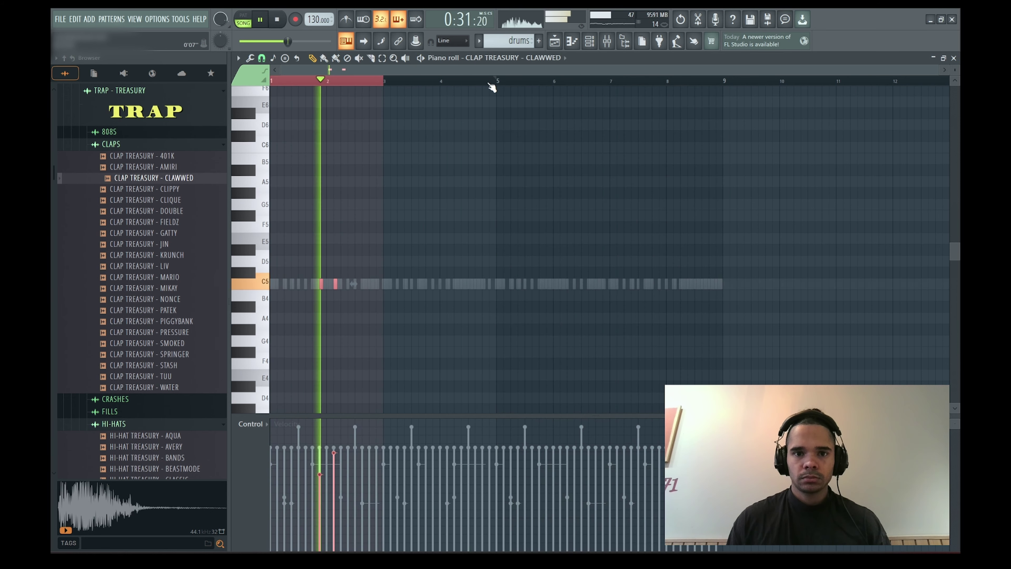
left_click_drag(490, 84, 272, 85)
left_click_drag(497, 84, 272, 85)
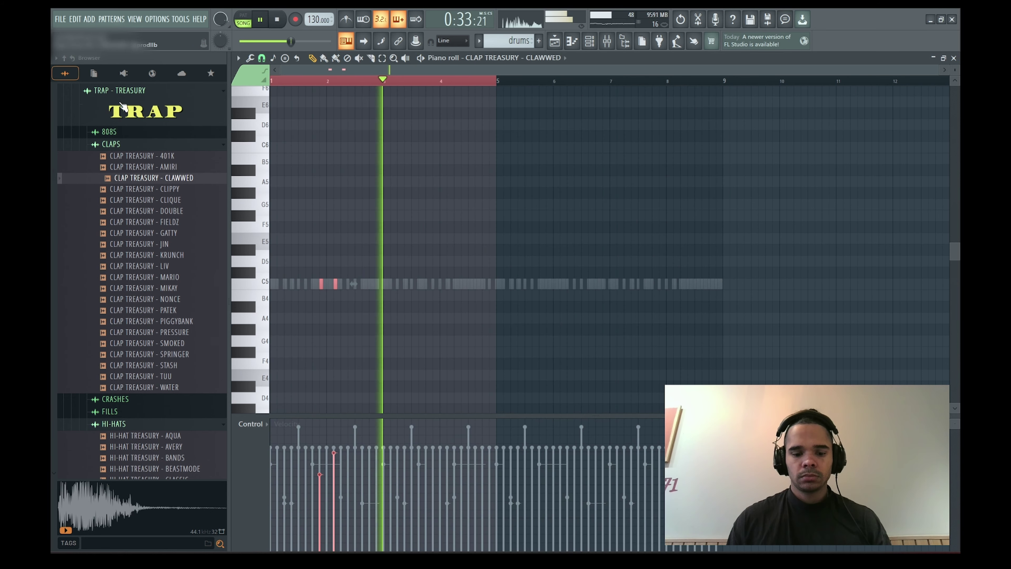
key("ctrl+b")
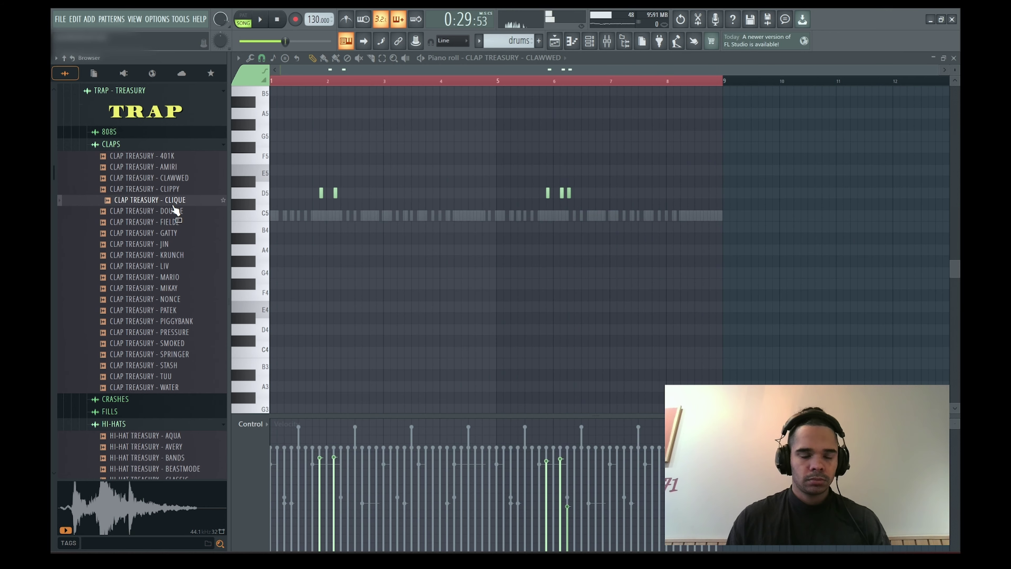
Replace the clap channel's sample with CLAP TREASURY - DOUBLE and clear the time selection in its pattern
left_click(177, 211)
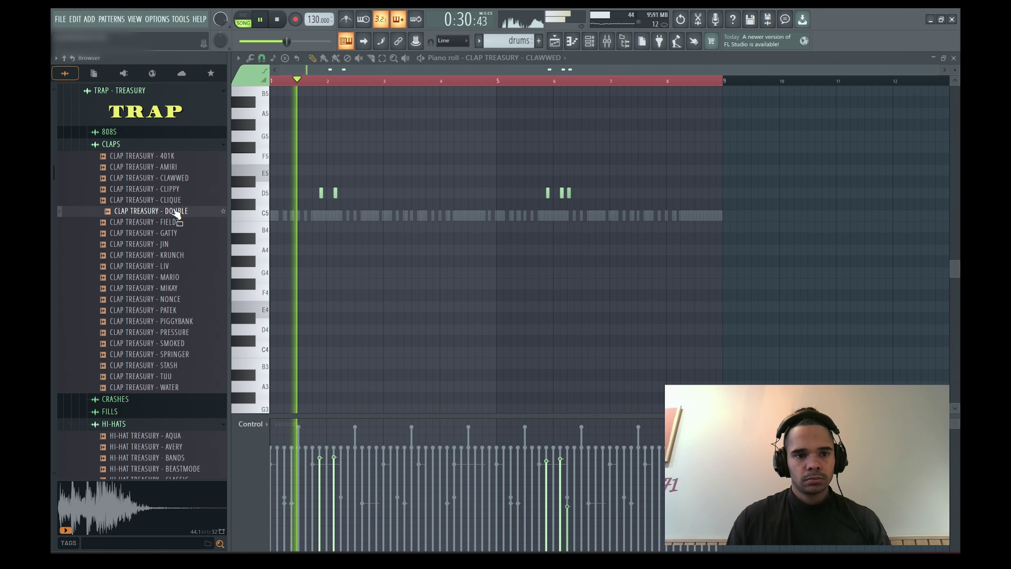
left_click_drag(178, 214, 447, 199)
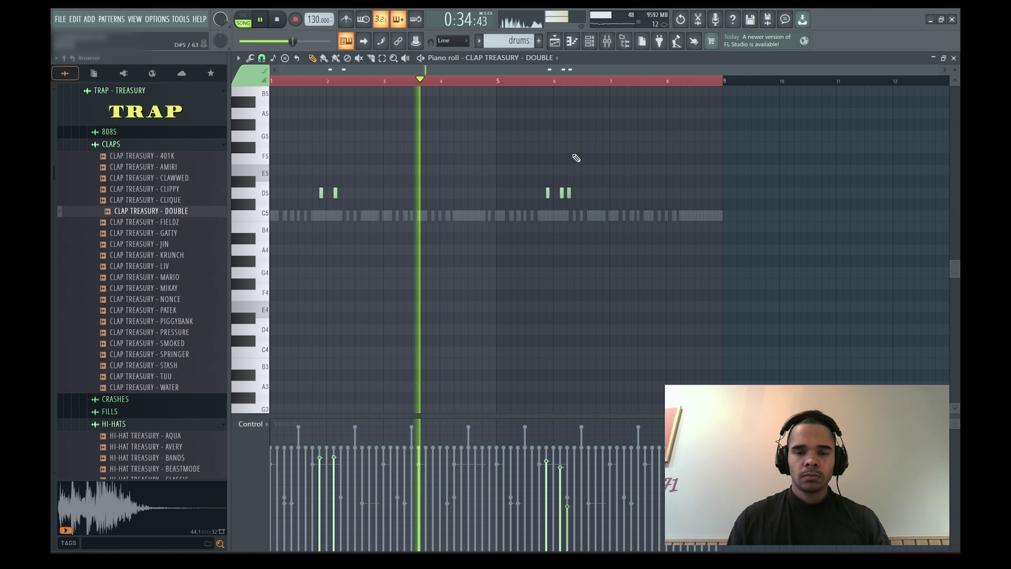
right_click(720, 86)
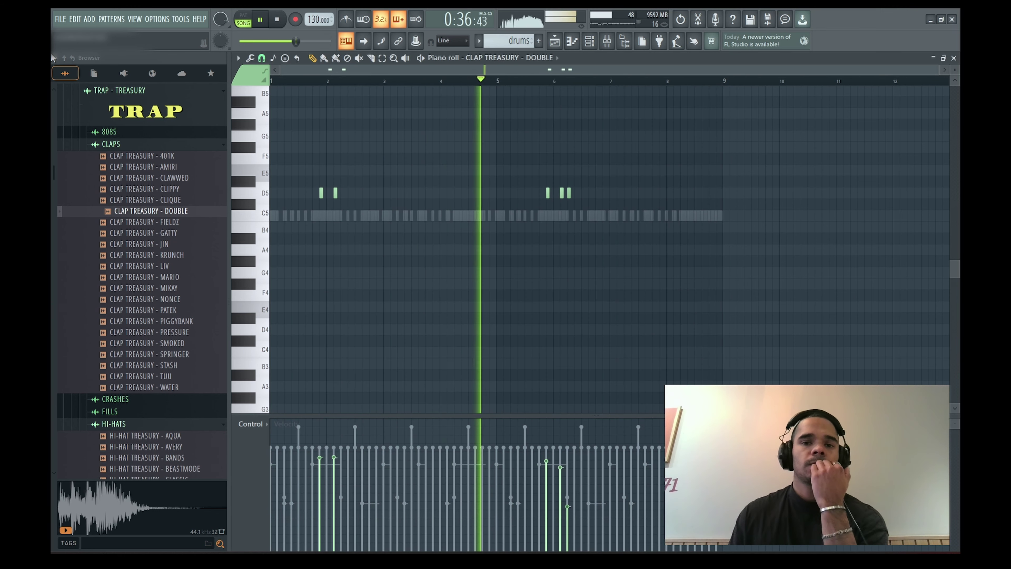
Open Fruity Parametric EQ 2 on the Melody Bus in the mixer
left_click(624, 41)
left_click(607, 41)
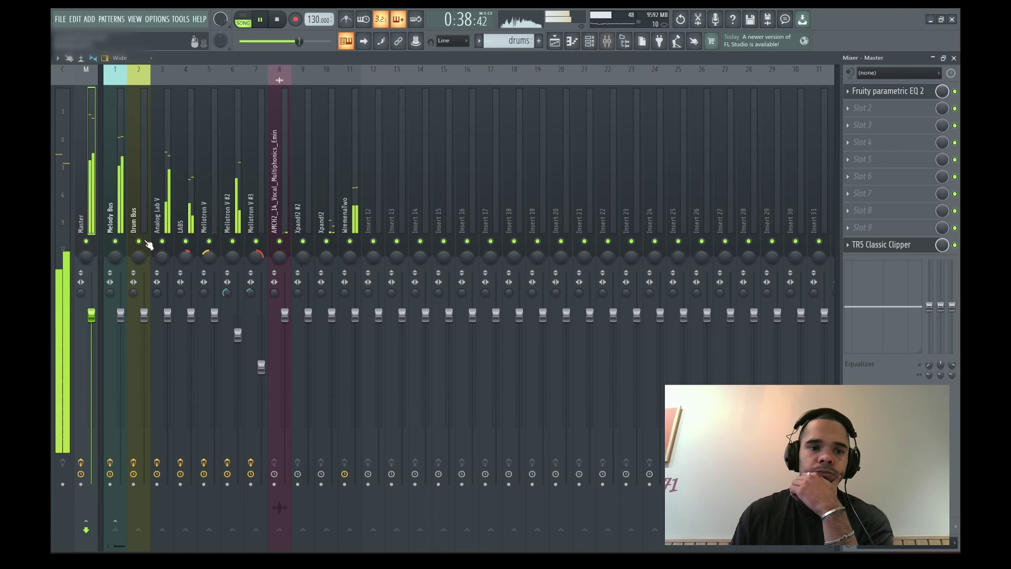
left_click(871, 243)
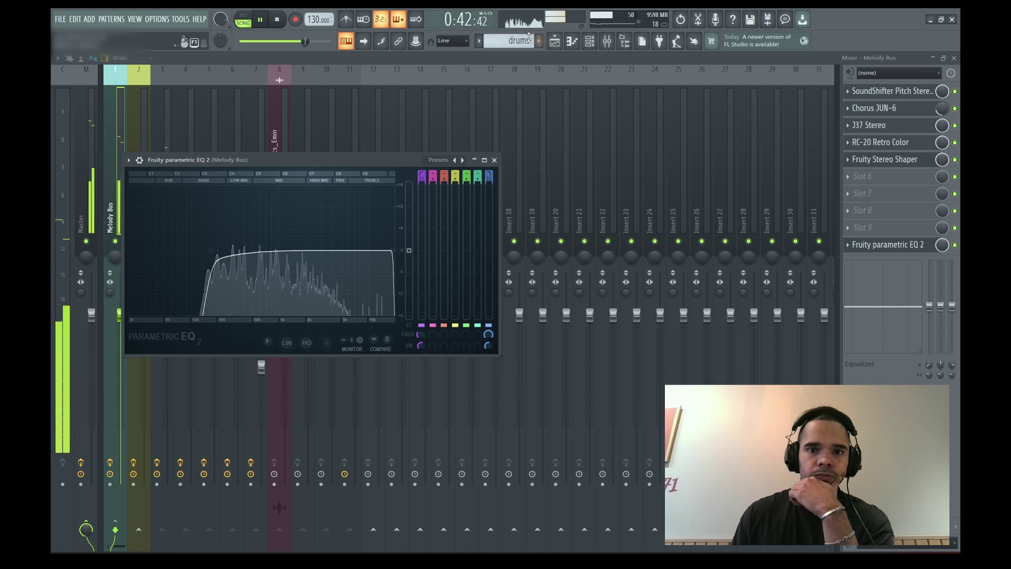
Write the 808 TREASURY - ZAYTURATED notes with G5 at bar 1 and D#5 hits in bar 3, deleting the G5 note in bar 2
left_click(592, 44)
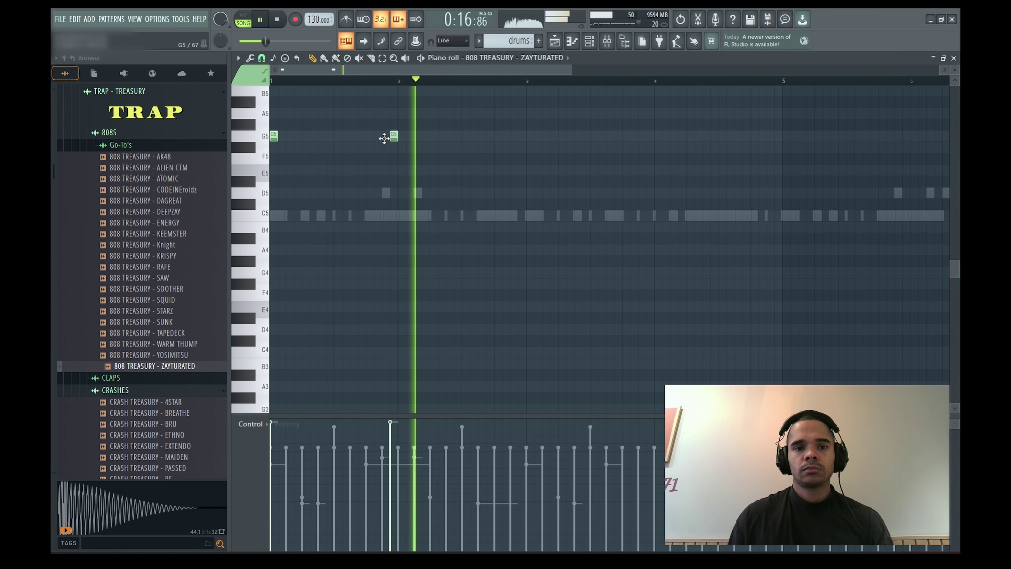
left_click_drag(384, 138, 453, 126)
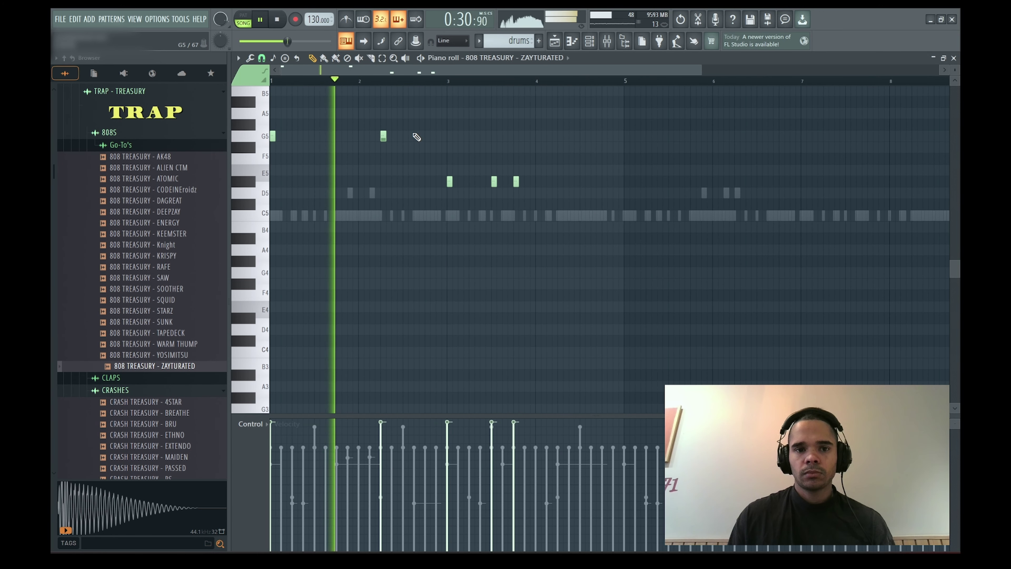
right_click(384, 136)
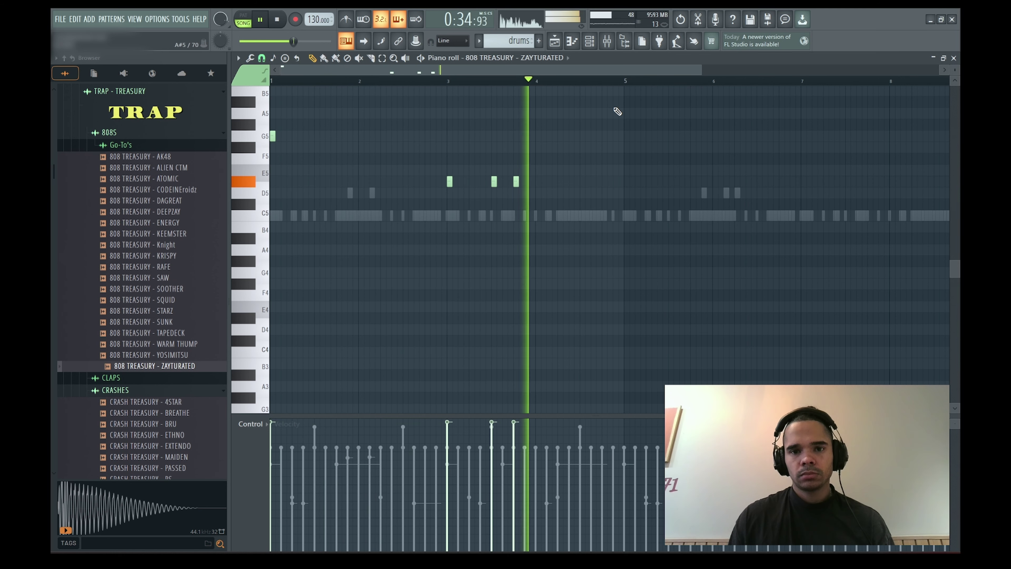
Duplicate the first four bars of the 808 pattern into bars 5–8 and vary the hits in bar 7 with D#5 and D5 notes
left_click_drag(625, 83, 51, 108)
key("ctrl+b")
scroll(399, 125, "down", 1)
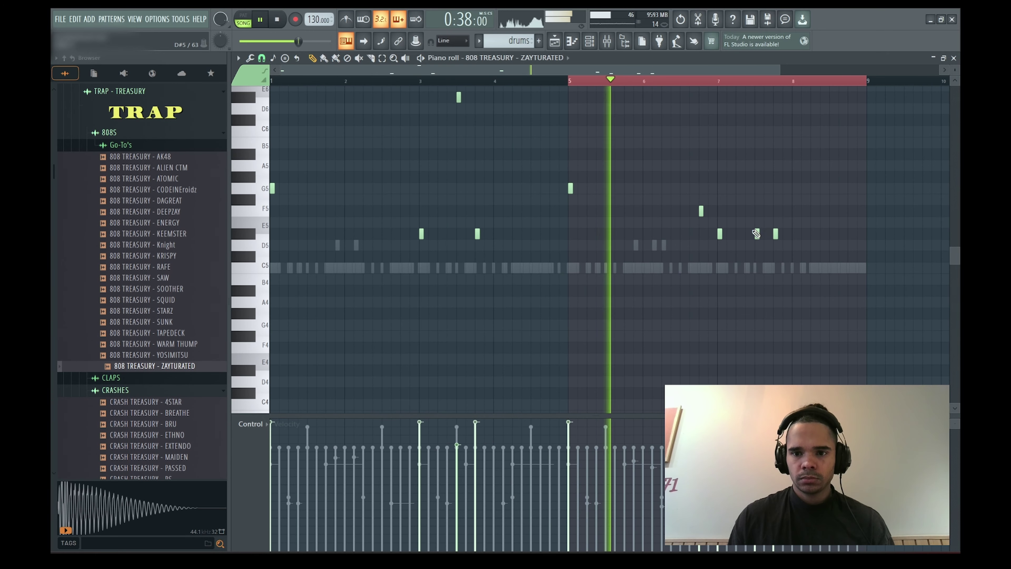
left_click(753, 235)
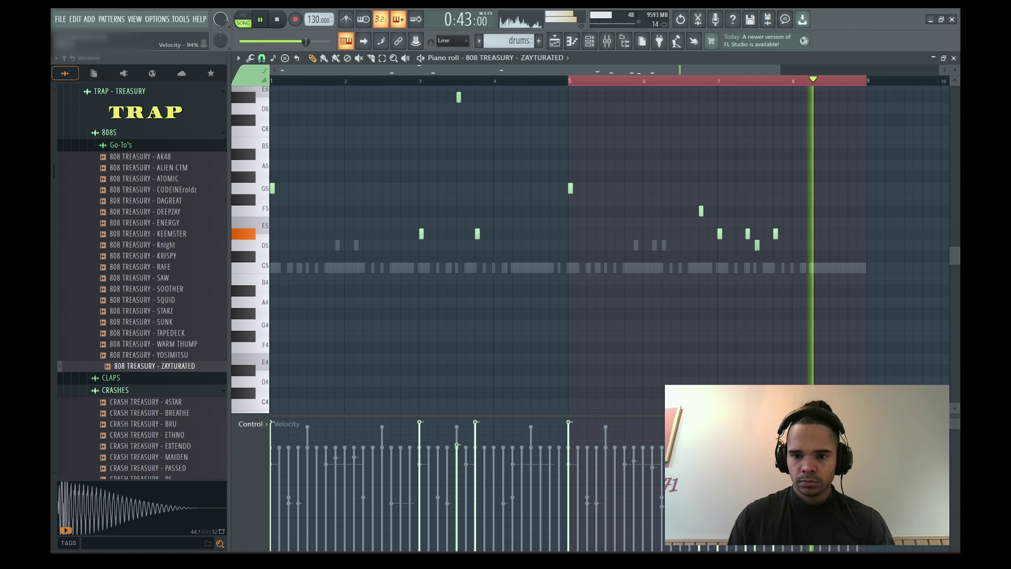
Audition the ENERGY and DEEPZAY 808 samples and replace the 808 channel's sample with 808 TREASURY - DEEPZAY
left_click(176, 223)
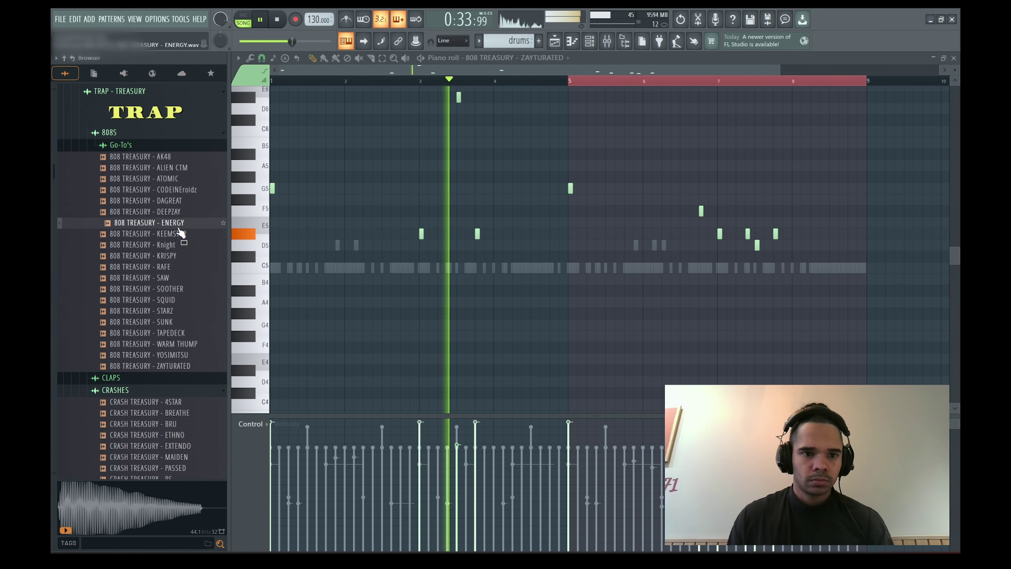
left_click(178, 211)
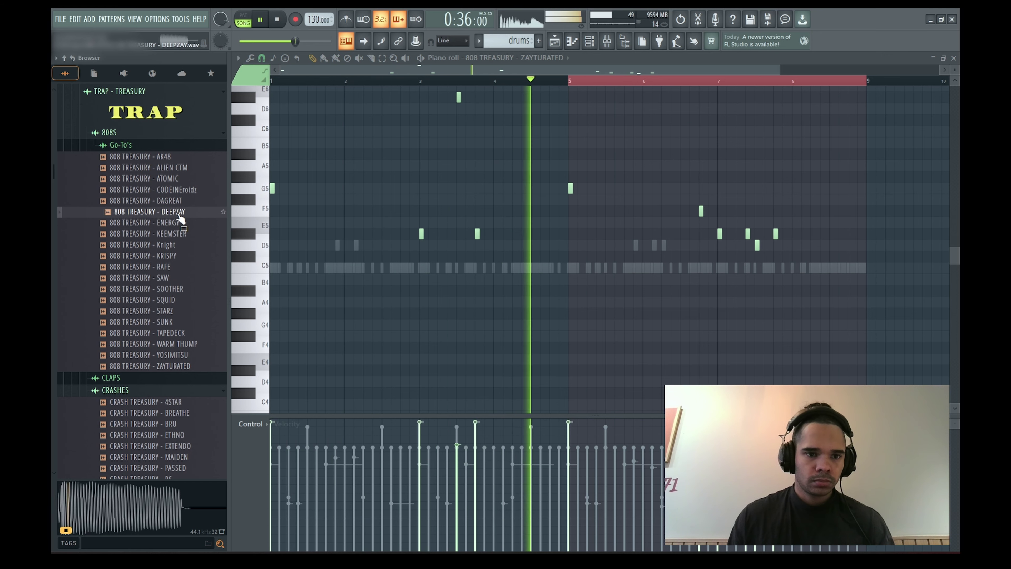
right_click(178, 210)
left_click(223, 216)
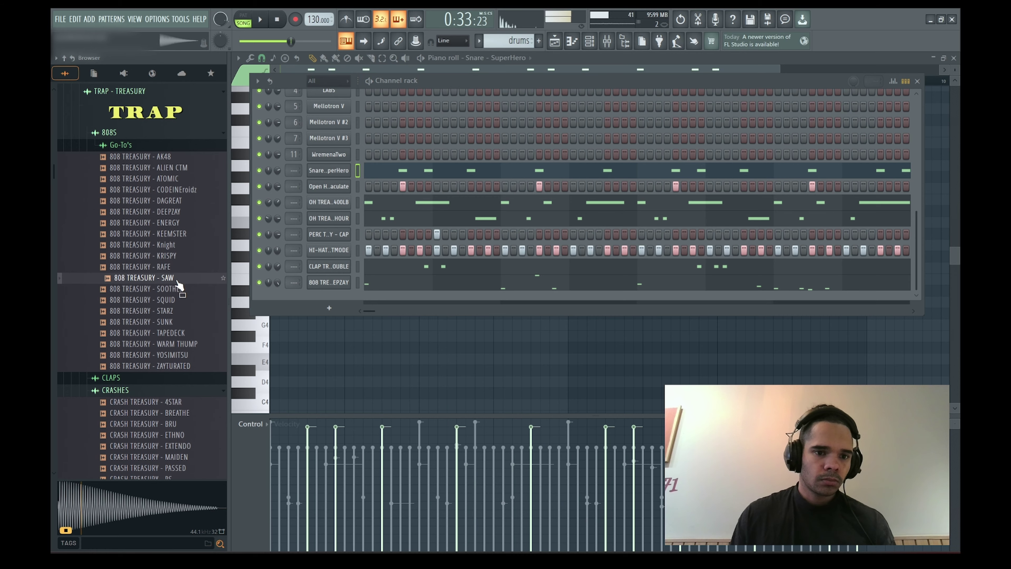
Load 808 TREASURY - SAW into a new channel and resume playback of the song
right_click(176, 277)
left_click(211, 292)
left_click(500, 93)
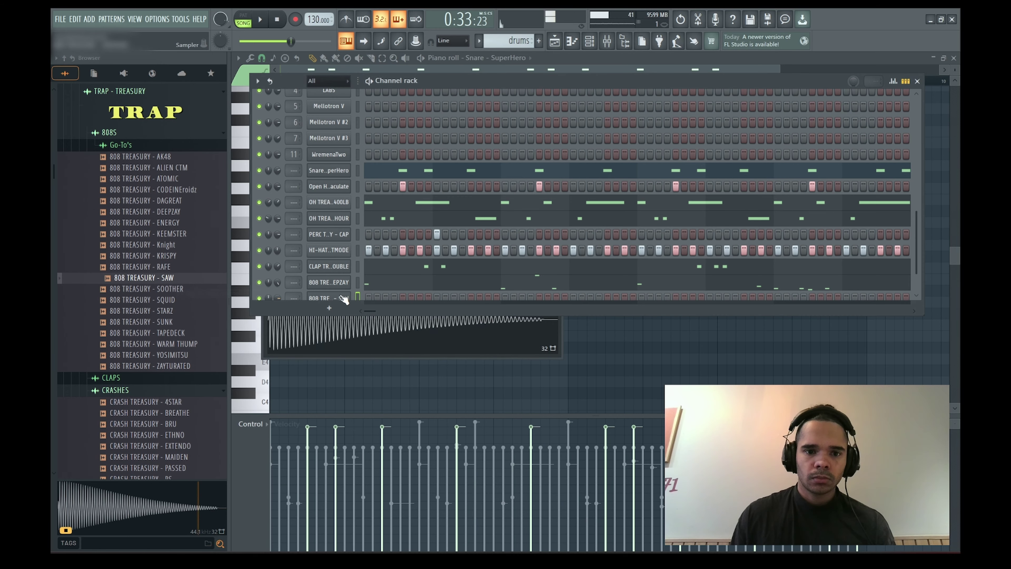
key("space")
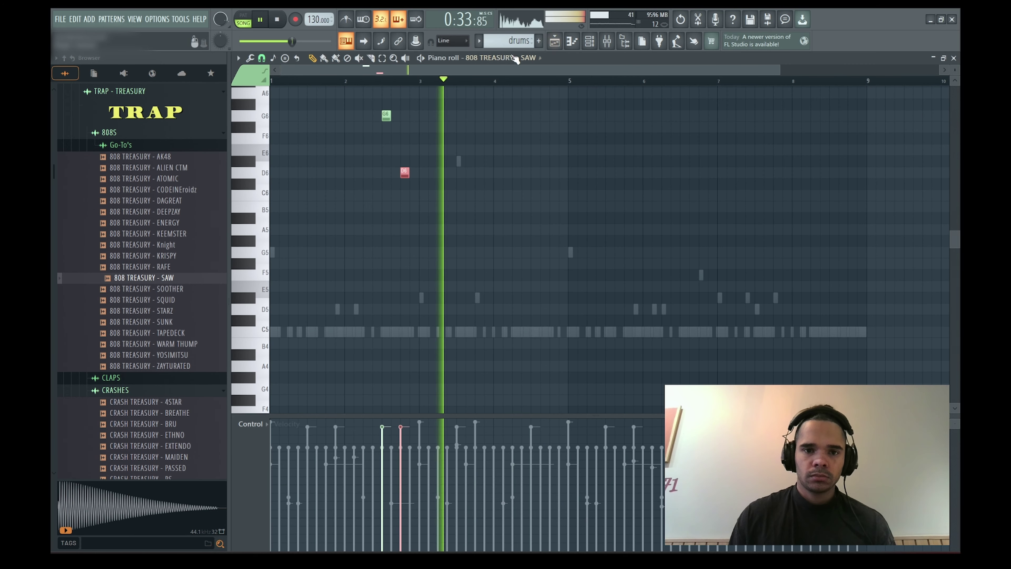
Lower the velocity of the two SAW notes in bar 2 and transpose the notes down one octave
key("KP_Divide")
key("KP_Divide")
left_click(400, 462)
key("ctrl+d")
left_click(381, 430)
left_click_drag(382, 433, 382, 442)
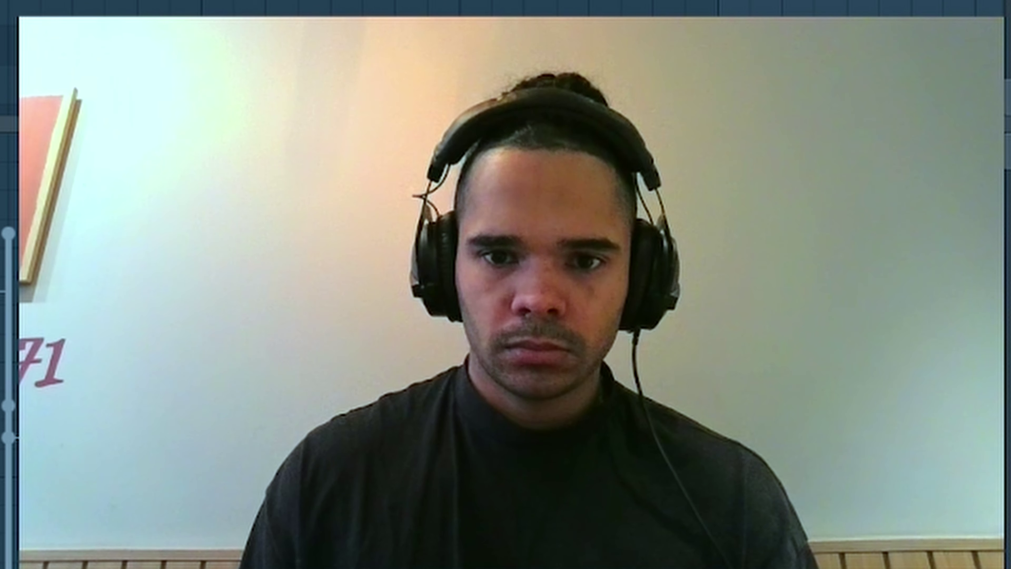
key("ctrl+Down")
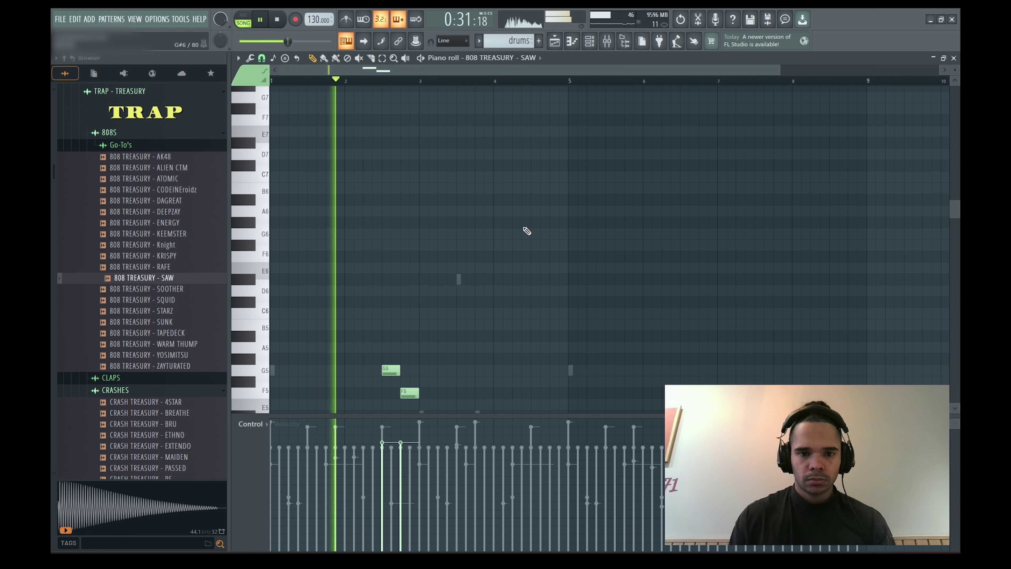
Select both SAW notes and adjust the volume of the 808 TREASURY - SAW channel in its sampler settings
key("ctrl+a")
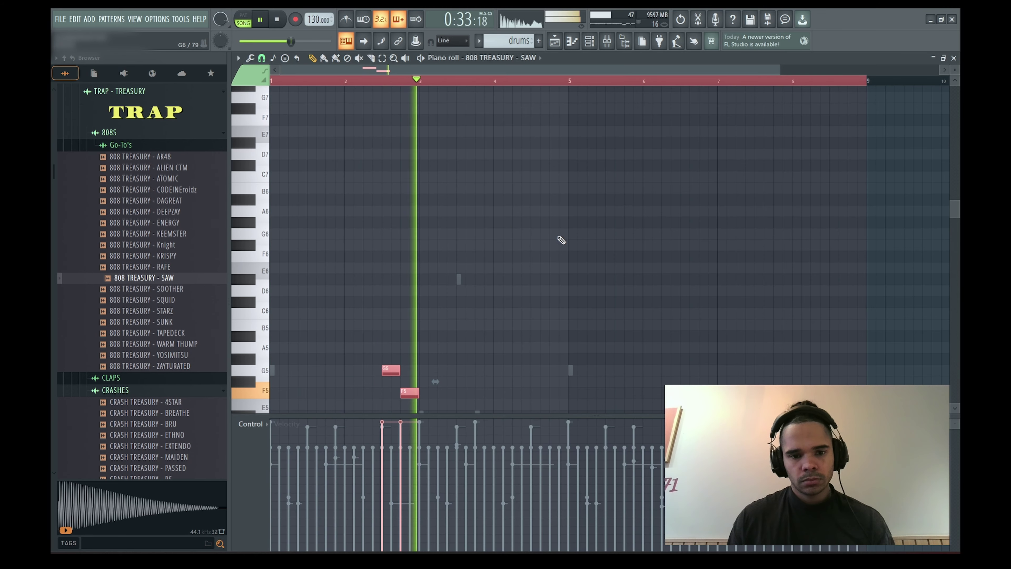
left_click(589, 41)
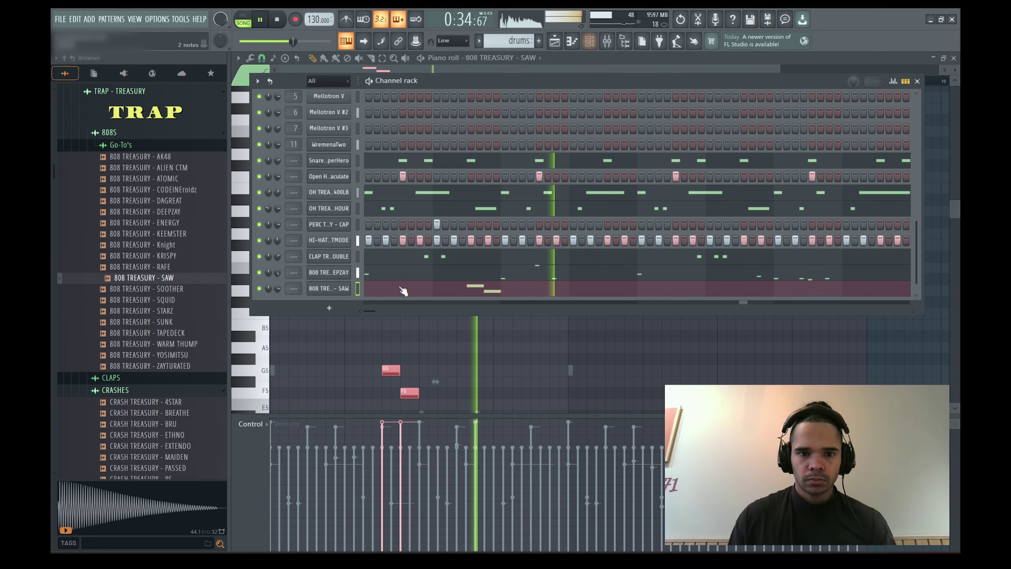
left_click(342, 292)
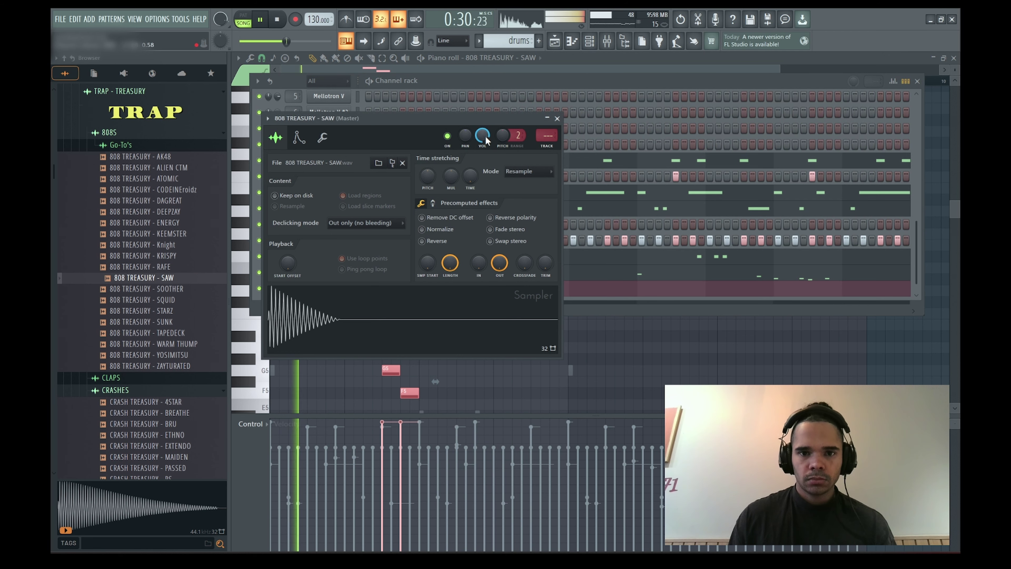
left_click(486, 85)
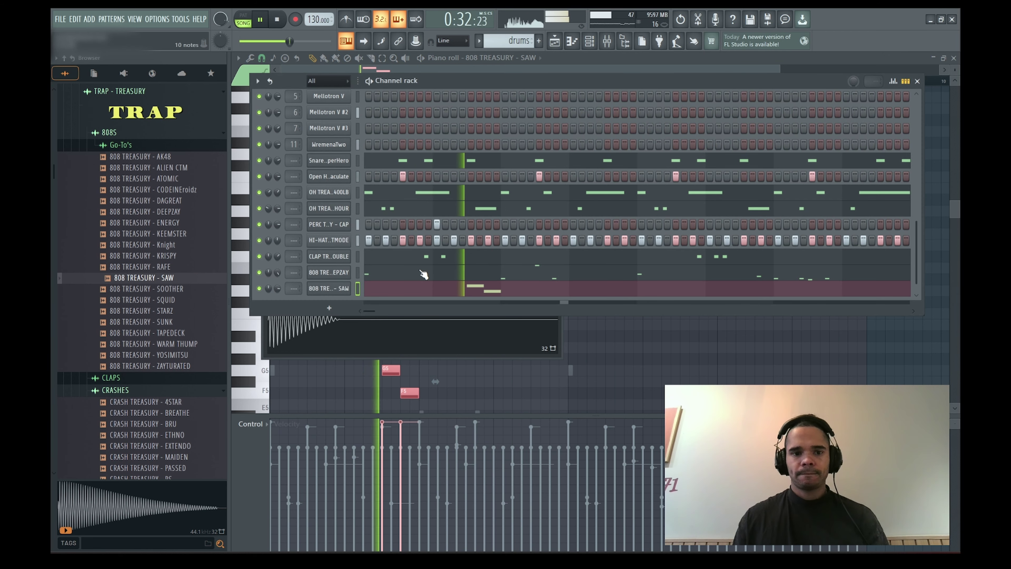
Reopen the 808 TREASURY - SAW piano roll, add notes in its second half, and stop playback
left_click(527, 288)
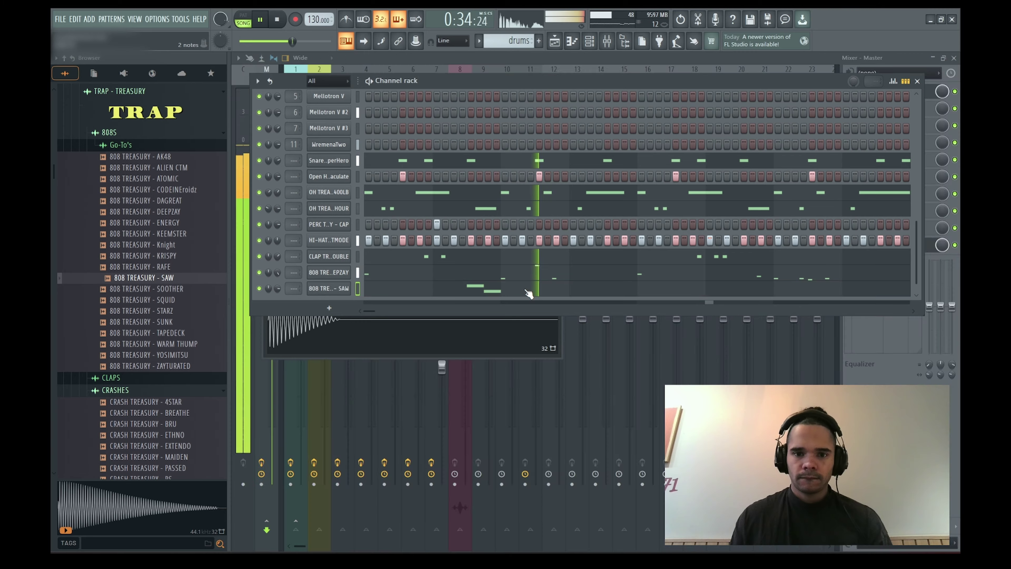
left_click(528, 290)
scroll(469, 301, "down", 3)
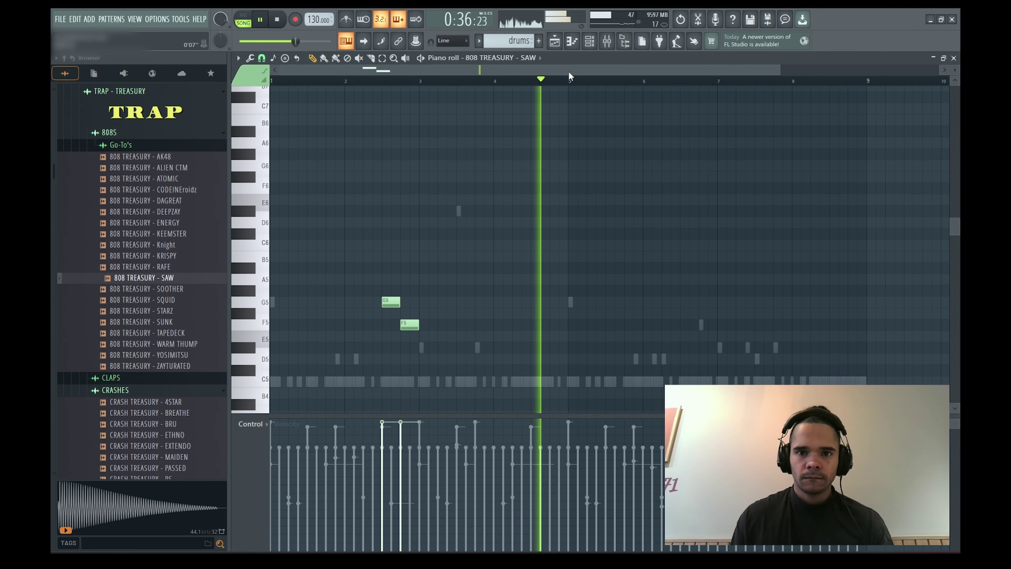
left_click_drag(643, 325, 633, 325)
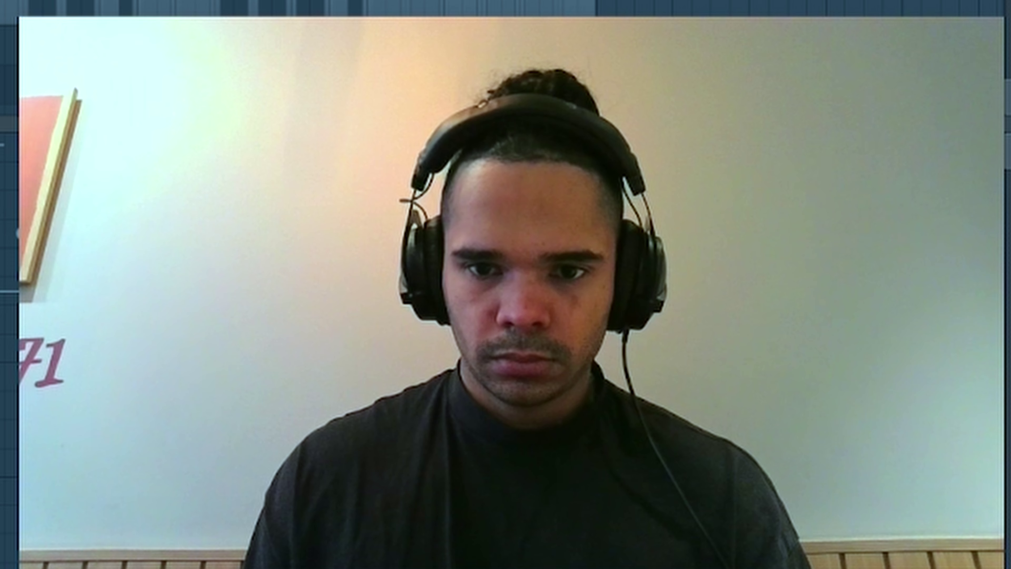
key("space")
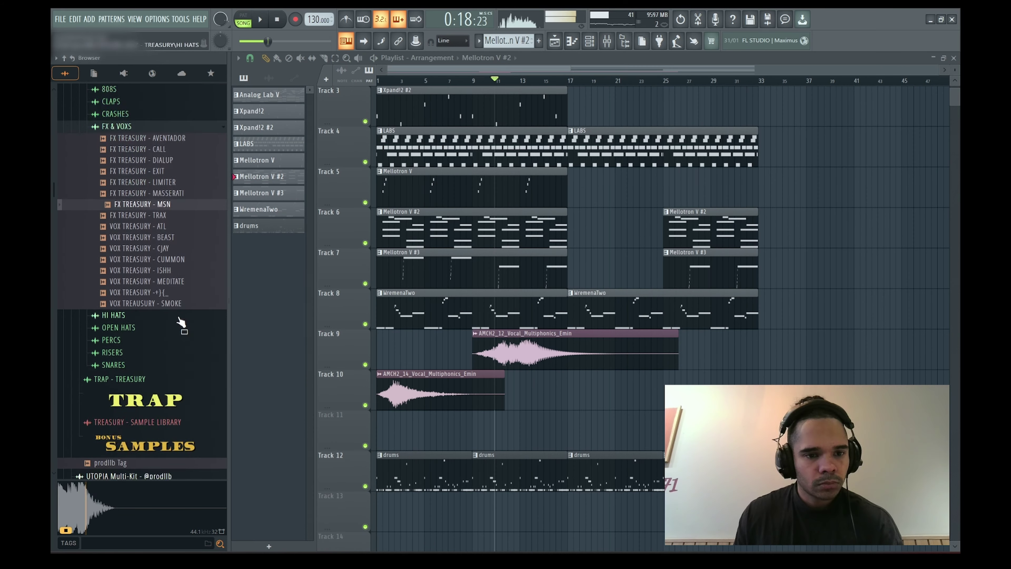
Audition the vox samples in the FX & VOXS folder and load VOX TREASURY - BEAST into a new channel
scroll(164, 213, "down", 3)
left_click(187, 195)
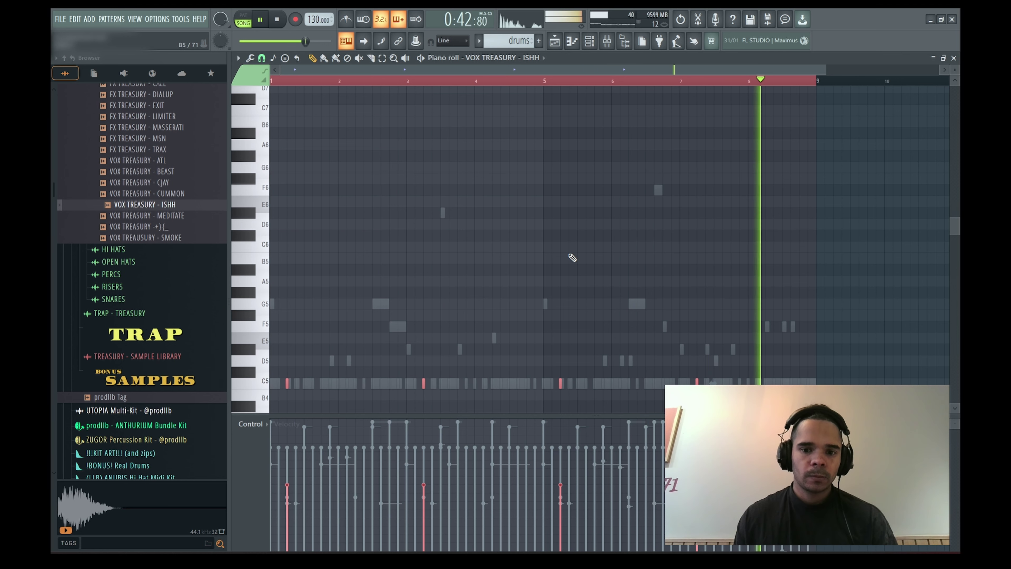
left_click(183, 182)
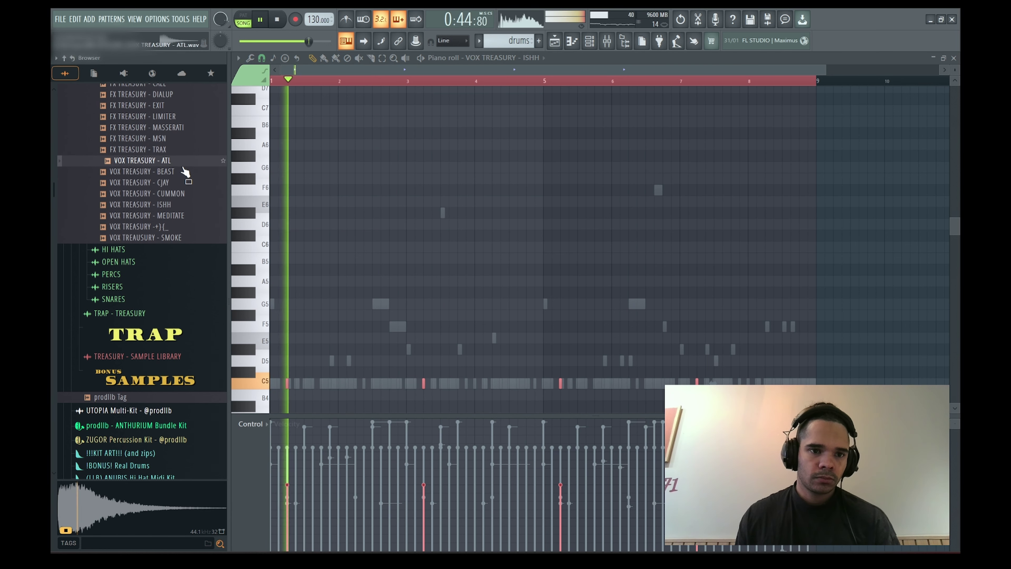
left_click(182, 172)
right_click(186, 173)
left_click(194, 185)
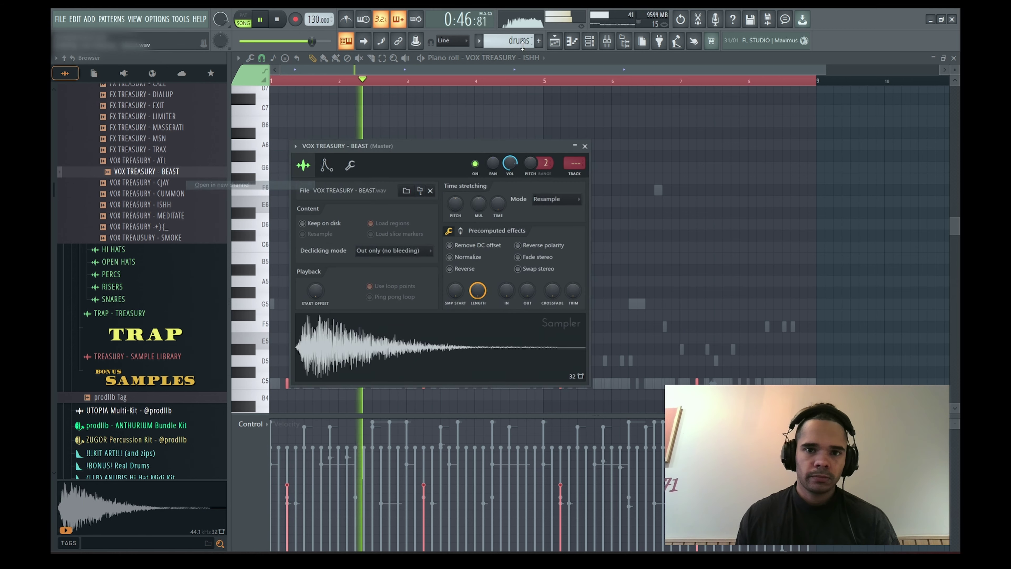
Open the piano roll of the VOX TREASURY - BEAST channel and place its hits
left_click(483, 58)
left_click(555, 362)
left_click_drag(357, 385, 354, 385)
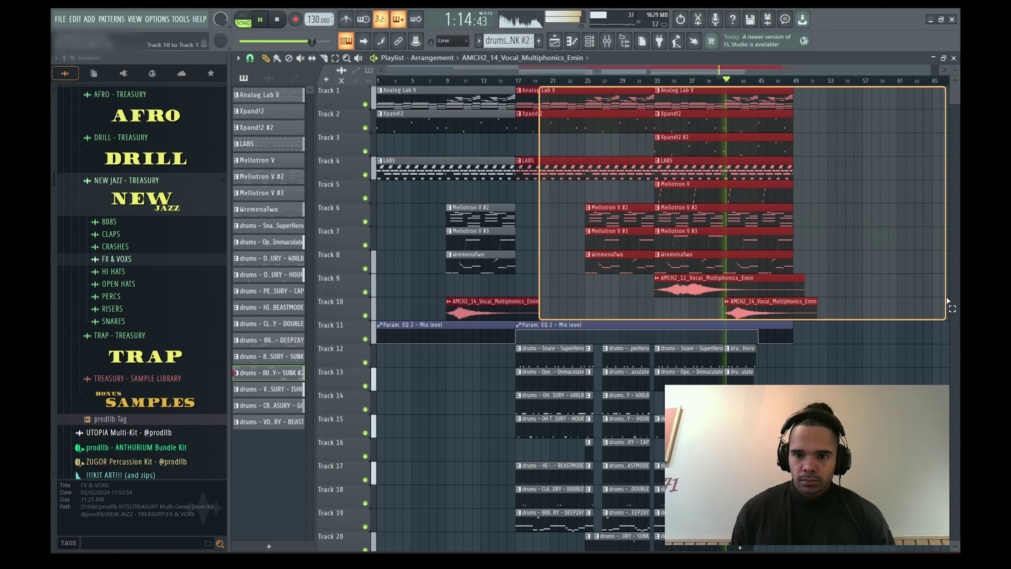
Duplicate the melody and vocal clips on Tracks 1–10 from bars 17–48 into bars 49–80 of the playlist
left_click_drag(947, 300, 947, 302)
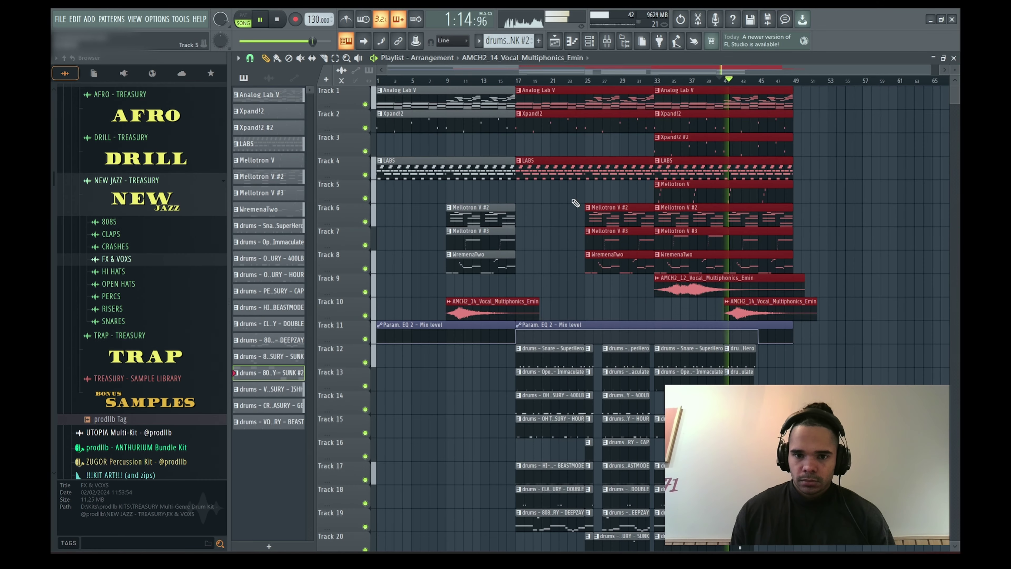
left_click_drag(551, 87, 878, 290)
left_click_drag(564, 115, 831, 122)
scroll(810, 223, "down", 3)
left_click(681, 325, "ctrl")
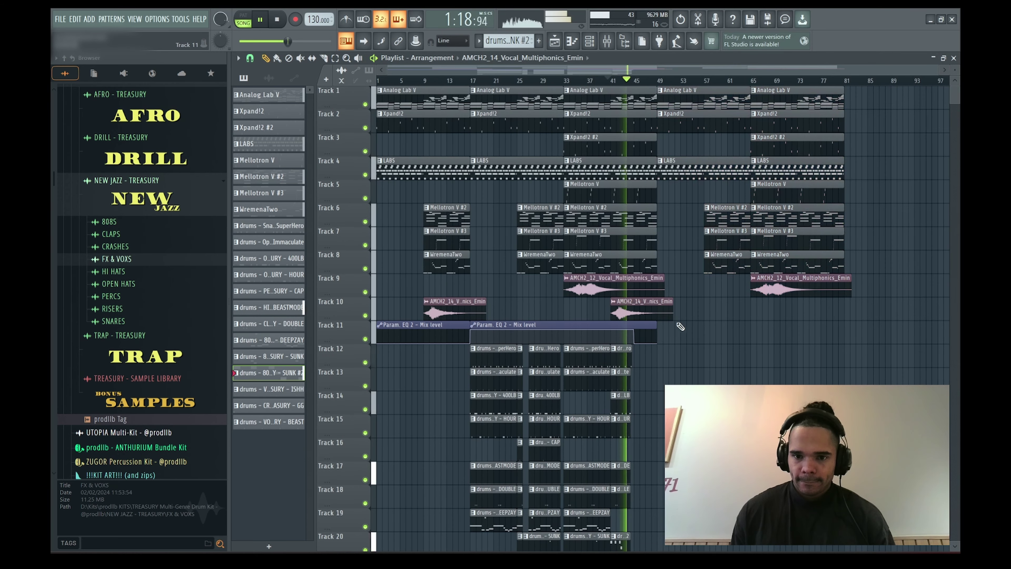
Duplicate the EQ mix level automation and drum clips on Tracks 11–23 from bars 17–48 to start at bar 49
scroll(674, 339, "down", 3)
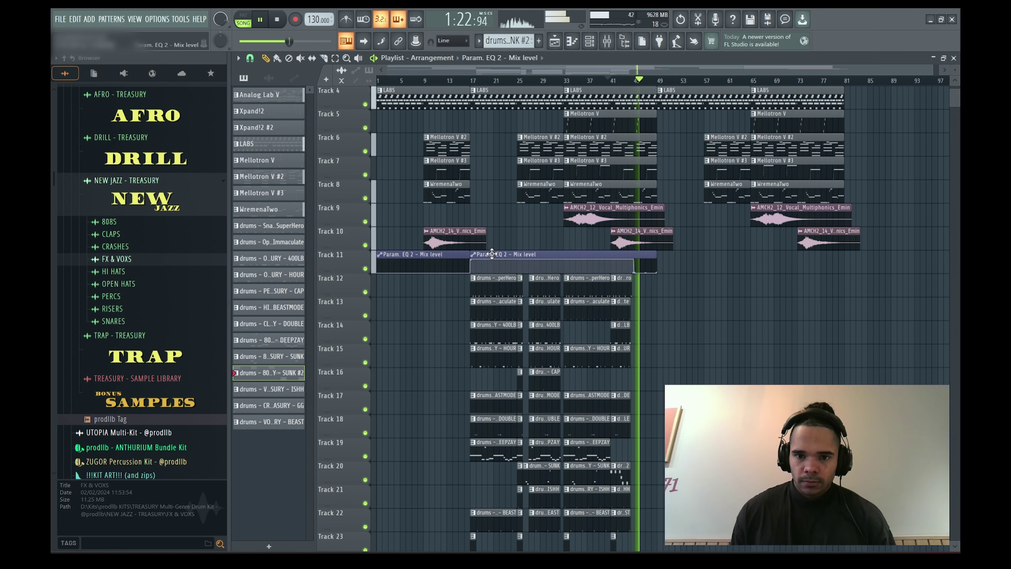
mouse_move(492, 254)
left_mouse_down()
mouse_move(711, 261)
mouse_move(577, 405)
mouse_move(392, 550)
left_mouse_up()
scroll(494, 239, "up", 2)
mouse_move(535, 250)
left_mouse_down()
mouse_move(769, 251)
mouse_move(677, 264)
left_mouse_up()
left_click(713, 198, "ctrl")
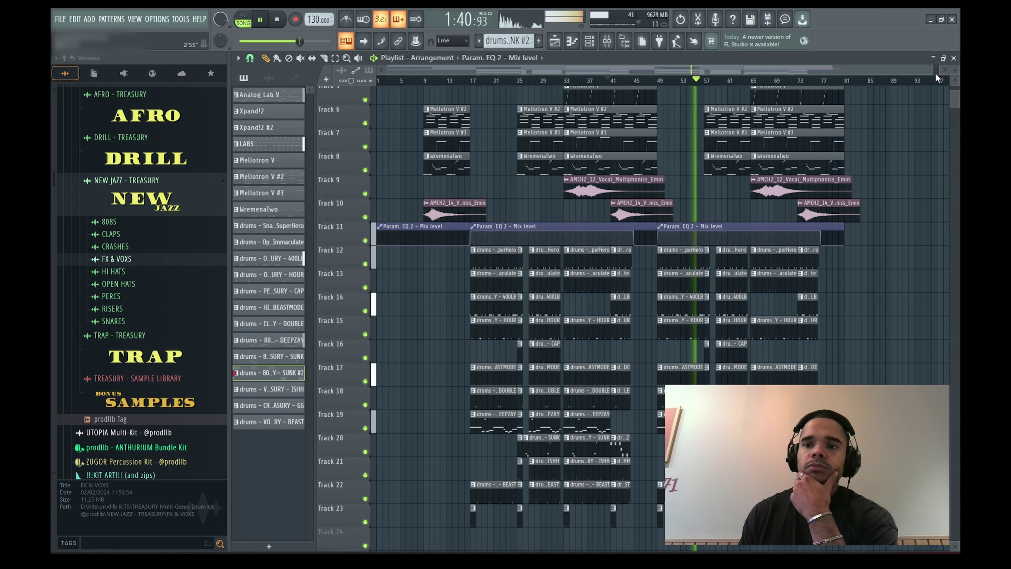
left_click_drag(931, 68, 940, 68)
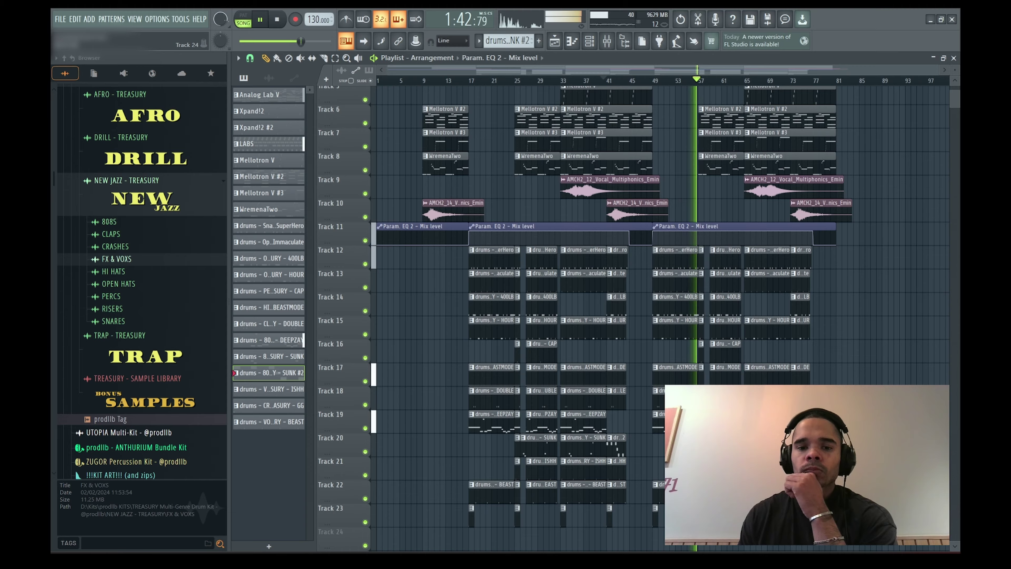